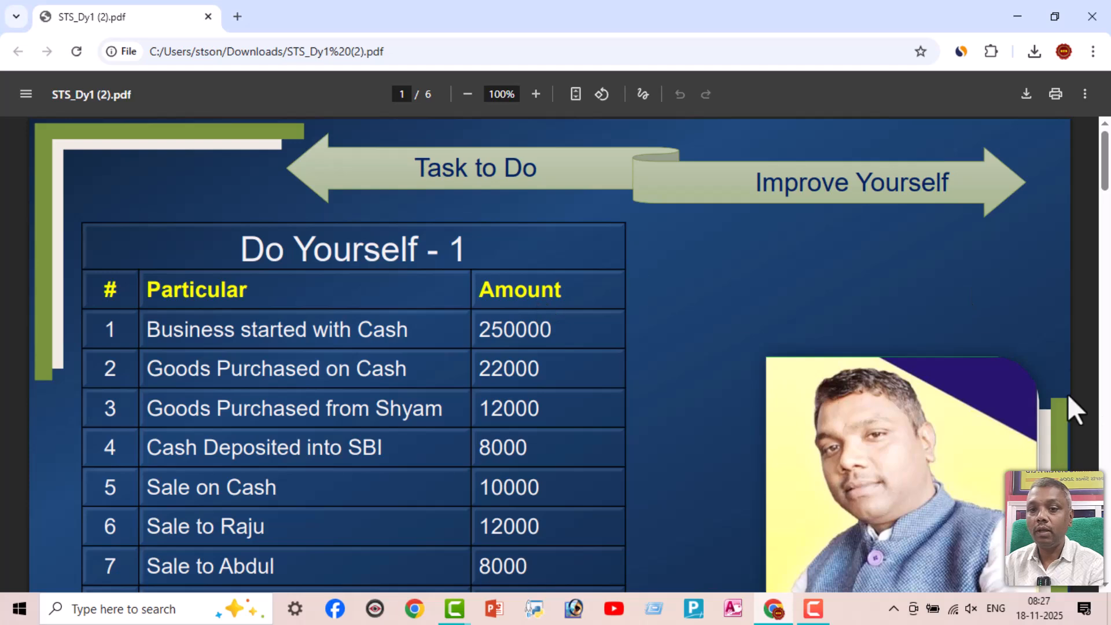
# Switch from the Do Yourself - 1 task PDF to TallyPrime and continue in Educational Mode
pyautogui.moveTo(1105, 160); pyautogui.dragTo(1105, 197)
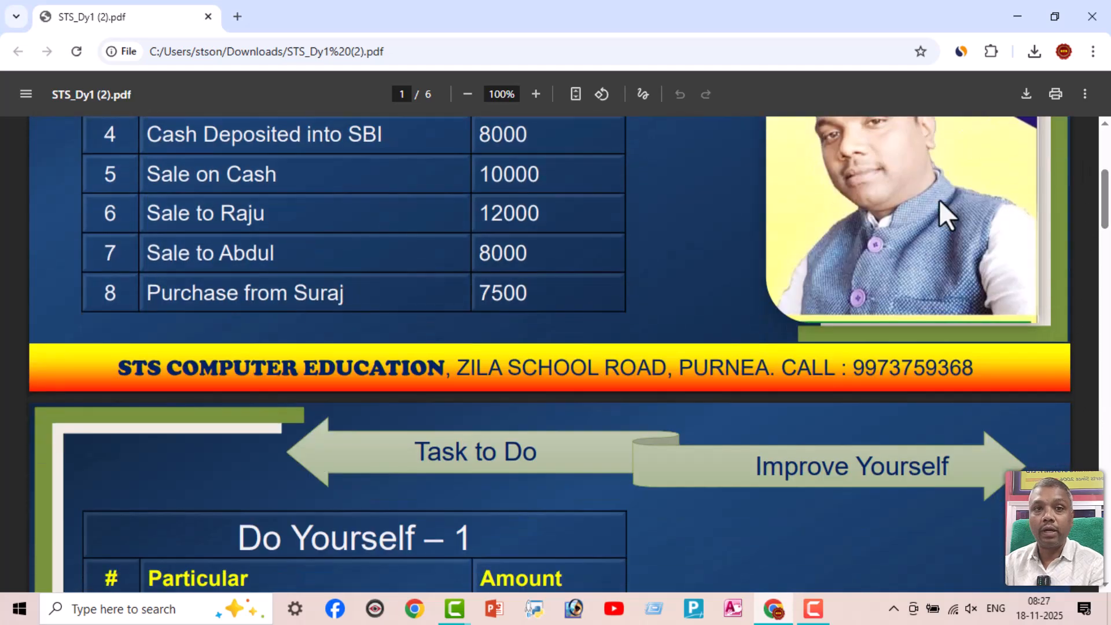
pyautogui.scroll(4, 781, 492)
pyautogui.click(693, 607)
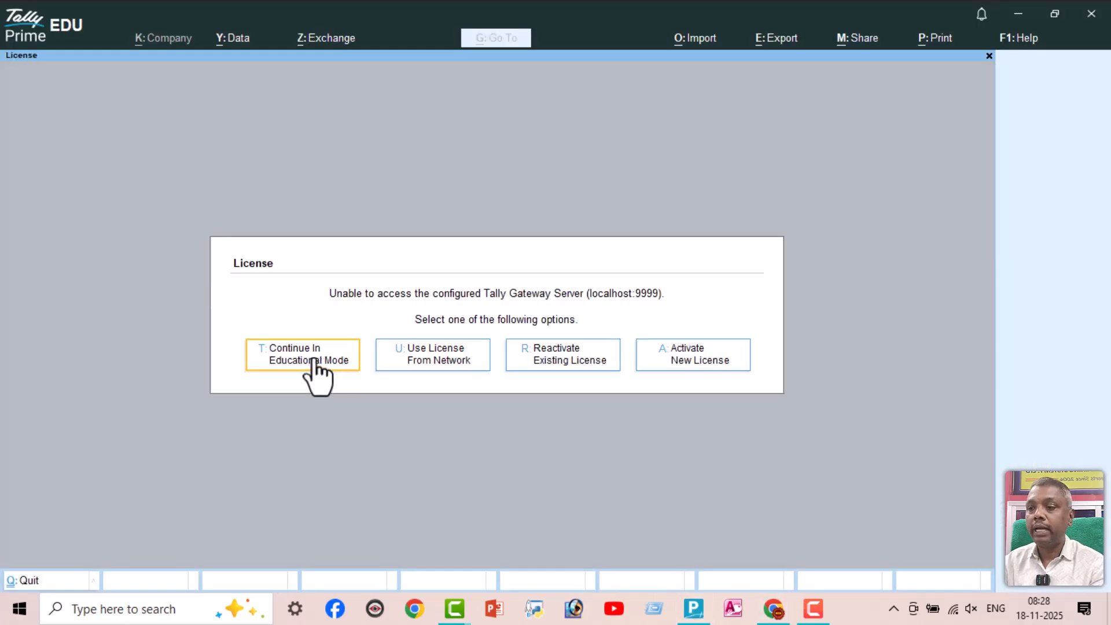
pyautogui.click(312, 362)
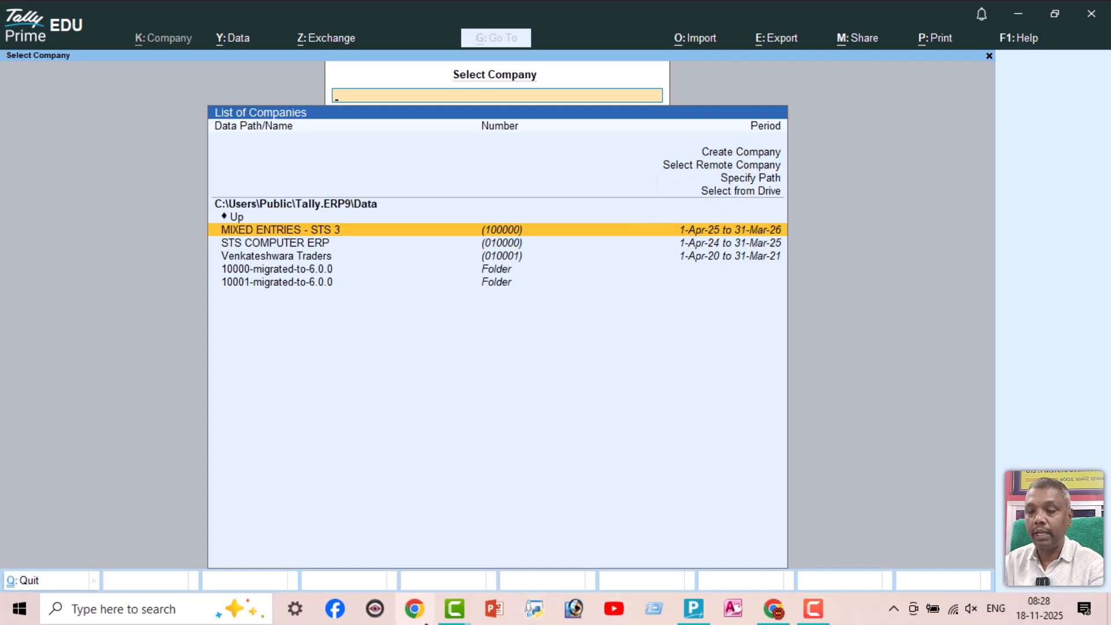
# Open the creation form for a new company from the company selection list
pyautogui.press('Up')
pyautogui.press('Up')
pyautogui.press('Up')
pyautogui.press('Up')
pyautogui.press('Up')
pyautogui.press('Up')
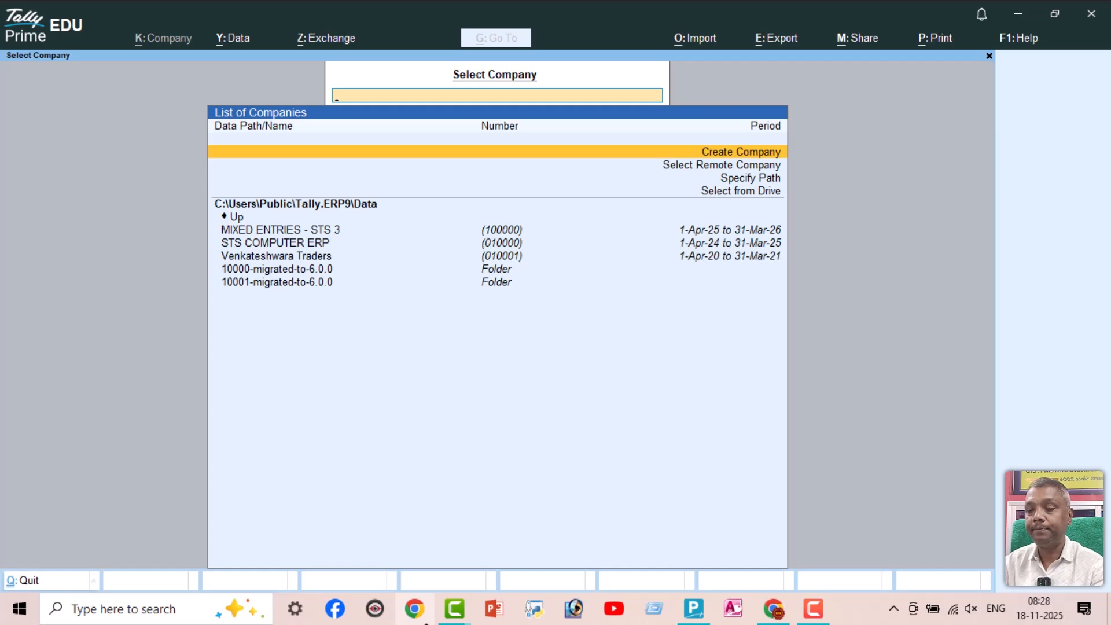
pyautogui.press('Return')
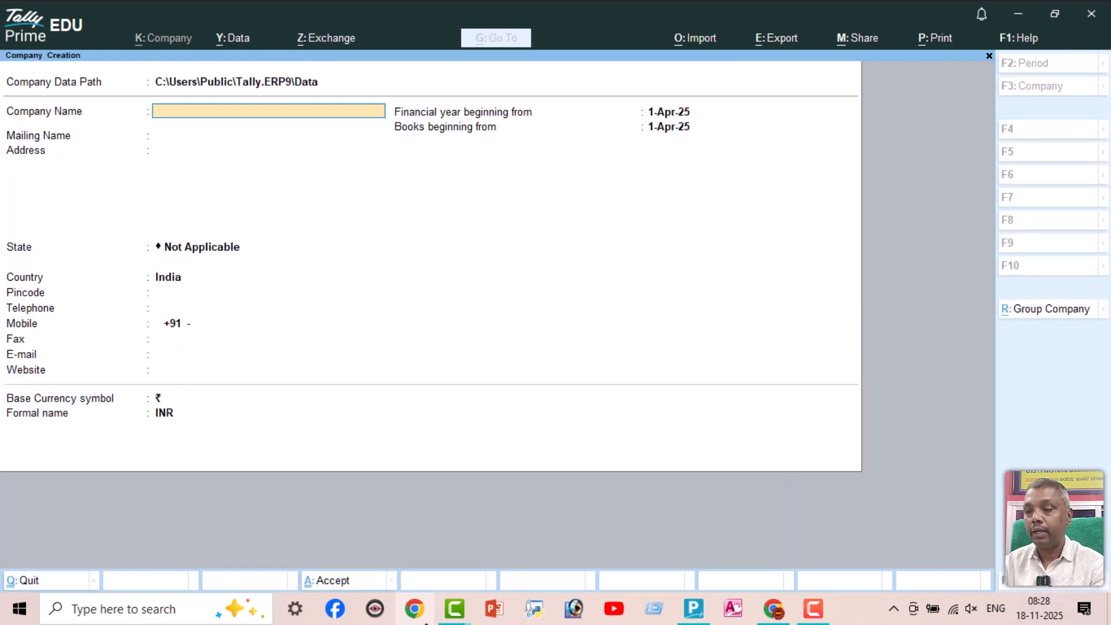
# Name the new company "Exercise 4 - STS A/c Only" and keep the same text as its mailing name
pyautogui.write('Ta')
pyautogui.press('BackSpace')
pyautogui.press('BackSpace')
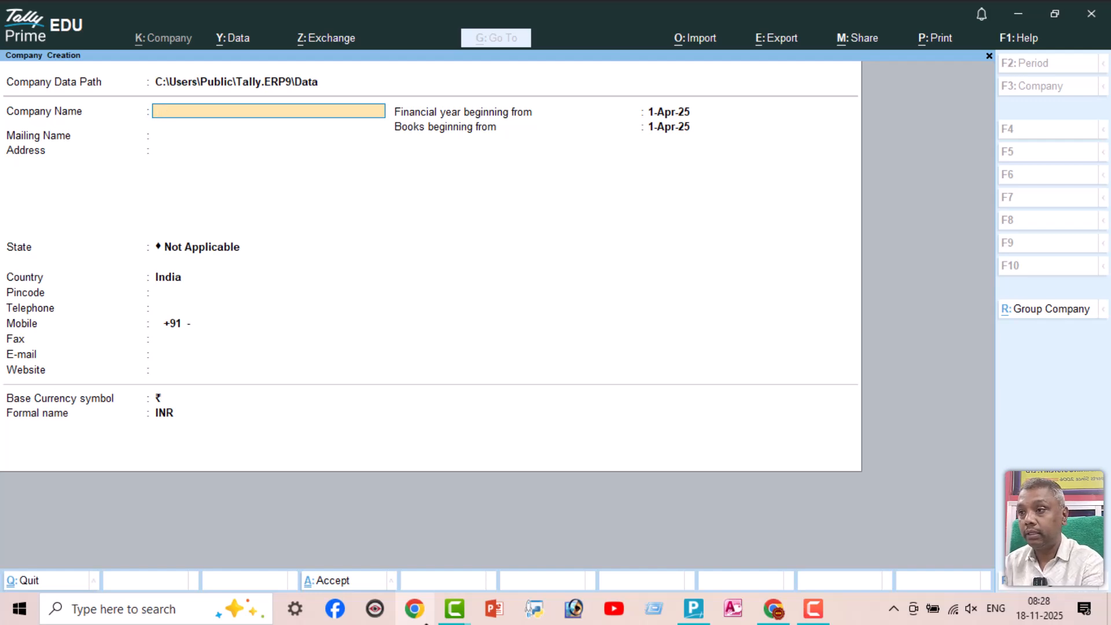
pyautogui.write('Exercise')
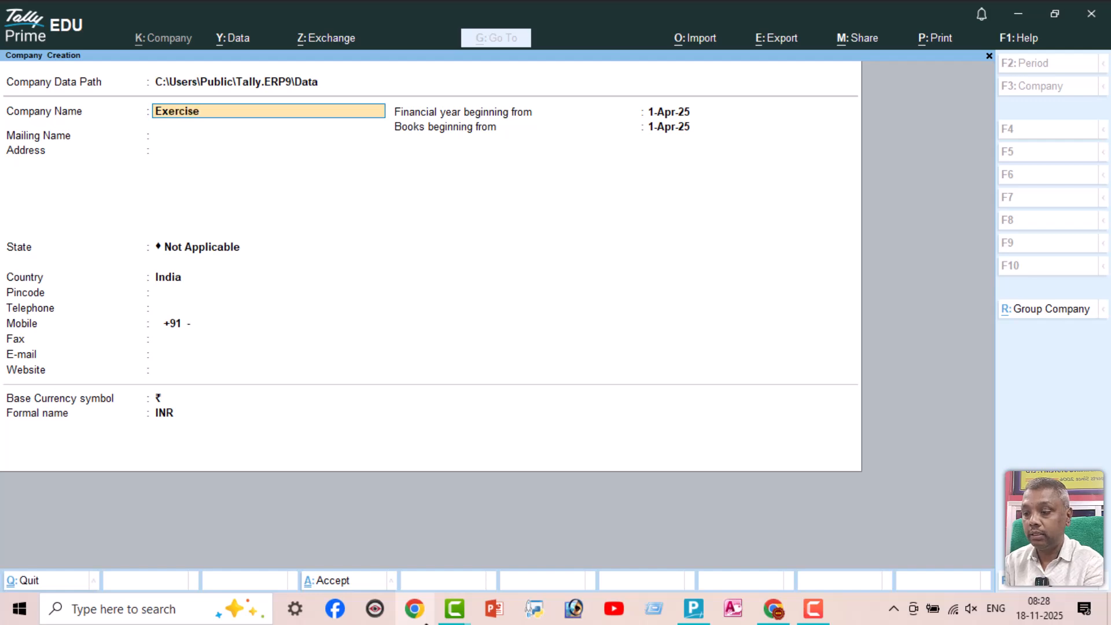
pyautogui.write(' 4 - Sts')
pyautogui.press('BackSpace')
pyautogui.press('BackSpace')
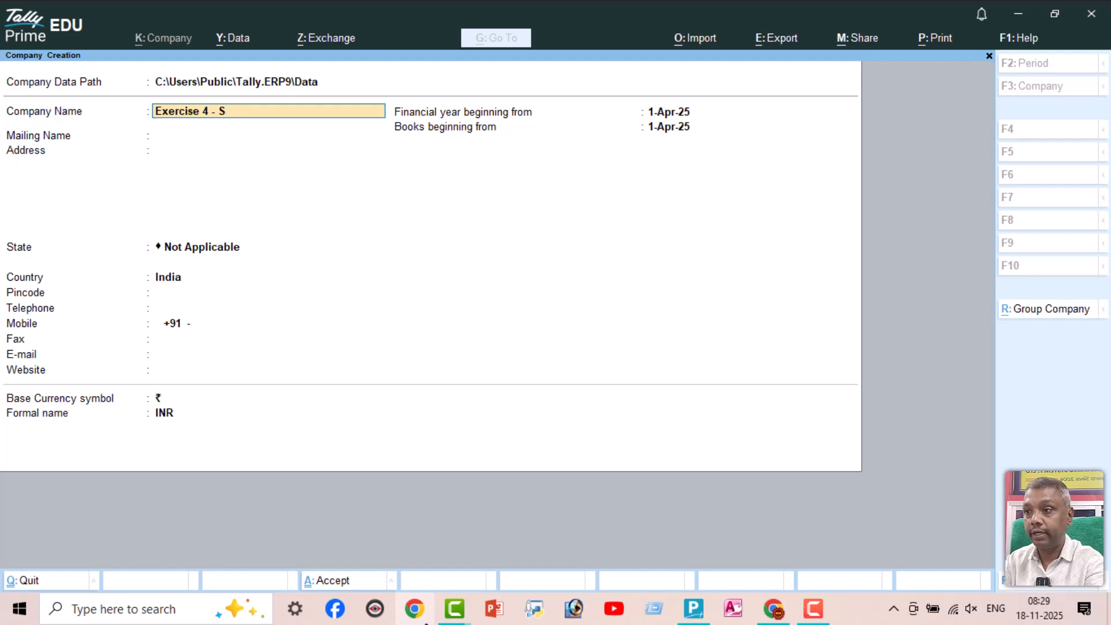
pyautogui.write('TS')
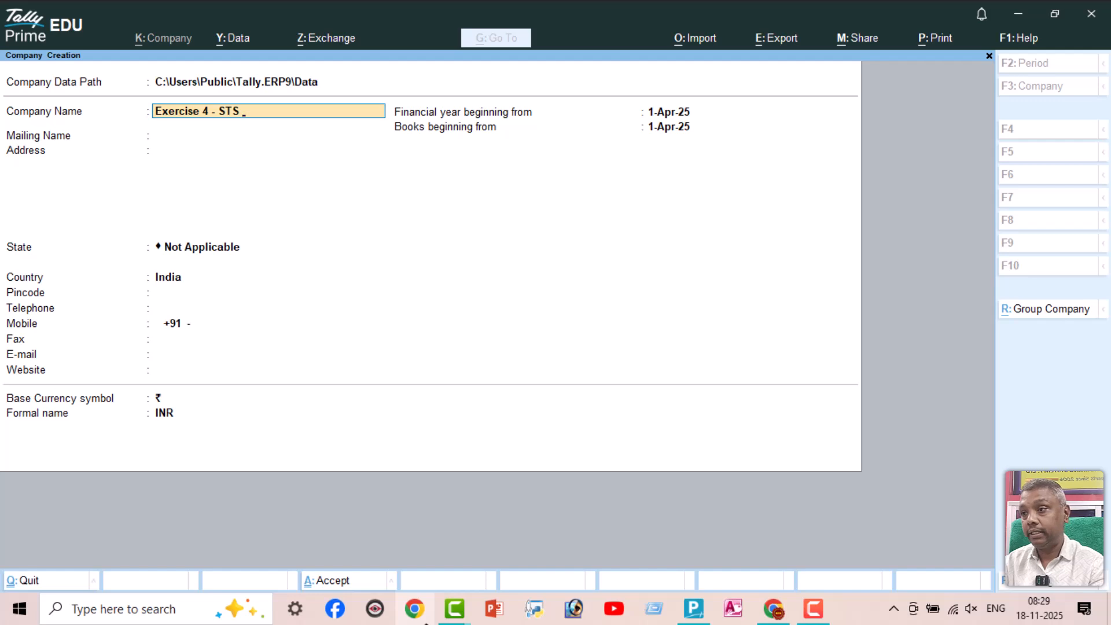
pyautogui.write('  A/c O')
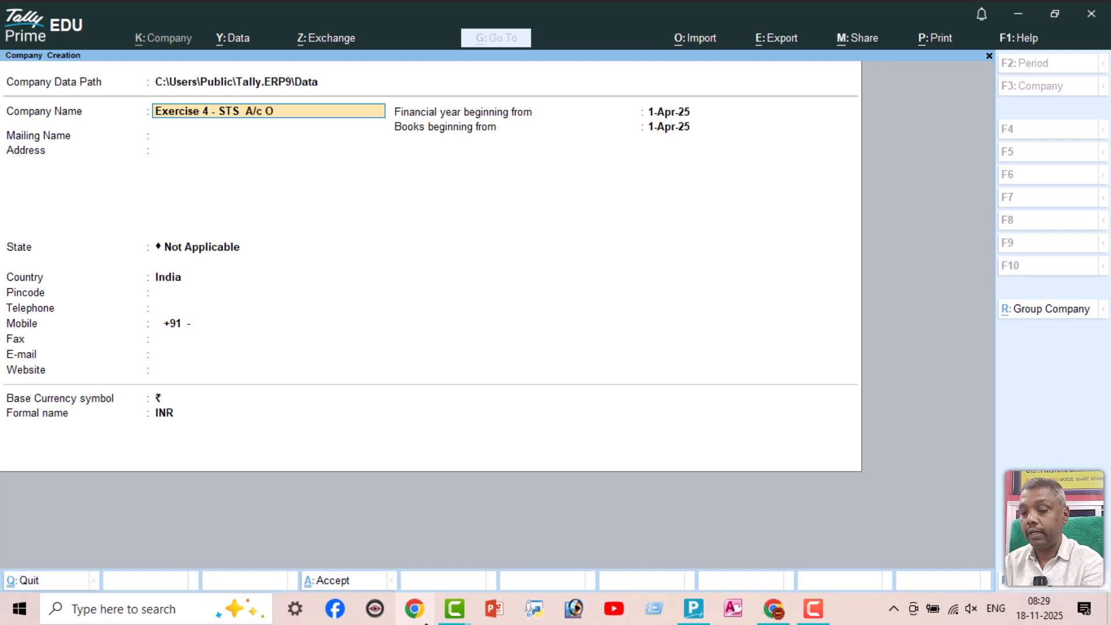
pyautogui.write('nly')
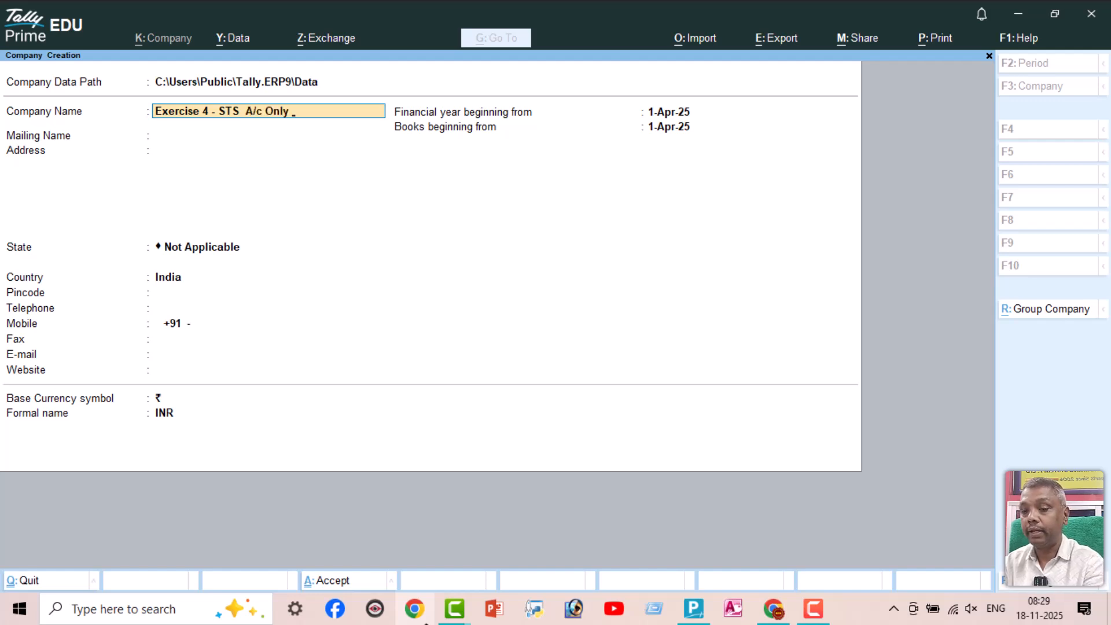
pyautogui.press('Return')
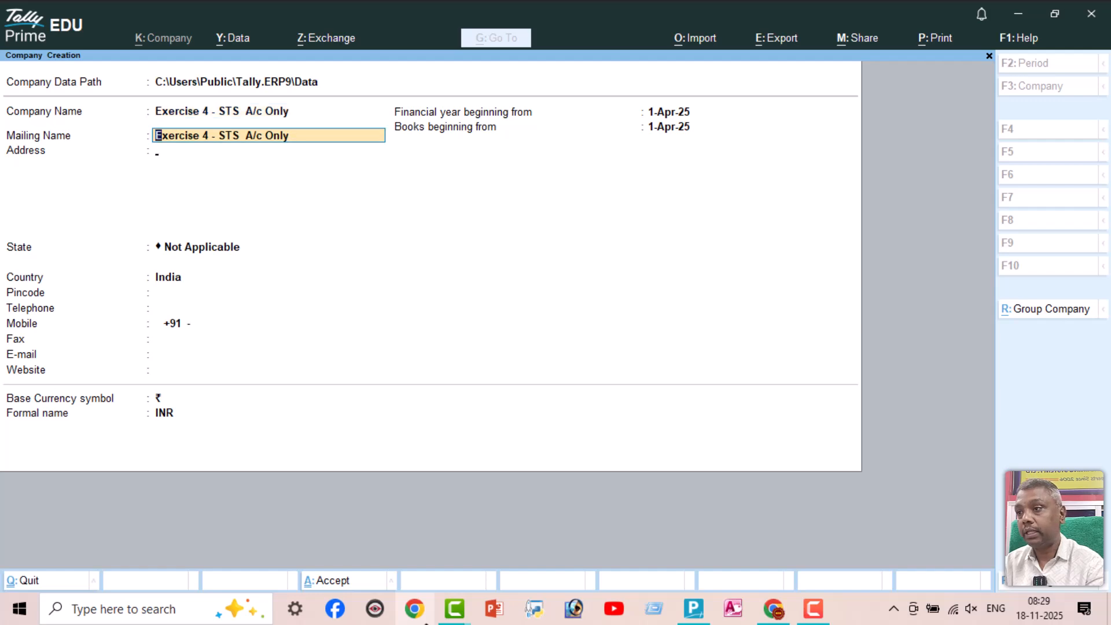
pyautogui.press('Return')
# Fill in the company's address and set its state to Bihar
pyautogui.write('Purne')
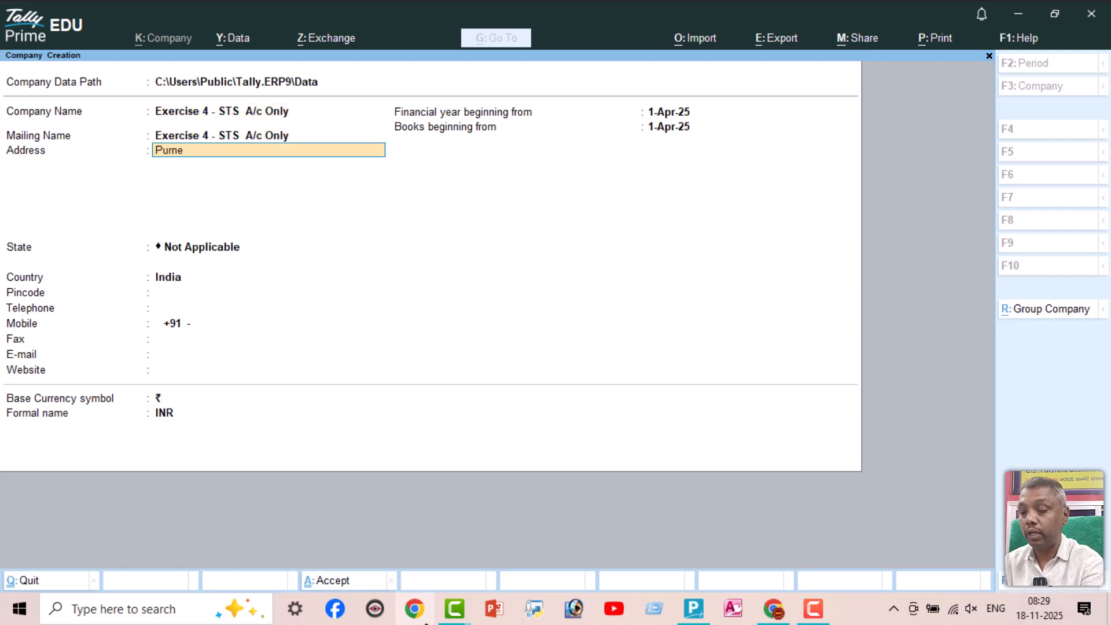
pyautogui.write('a Bihar')
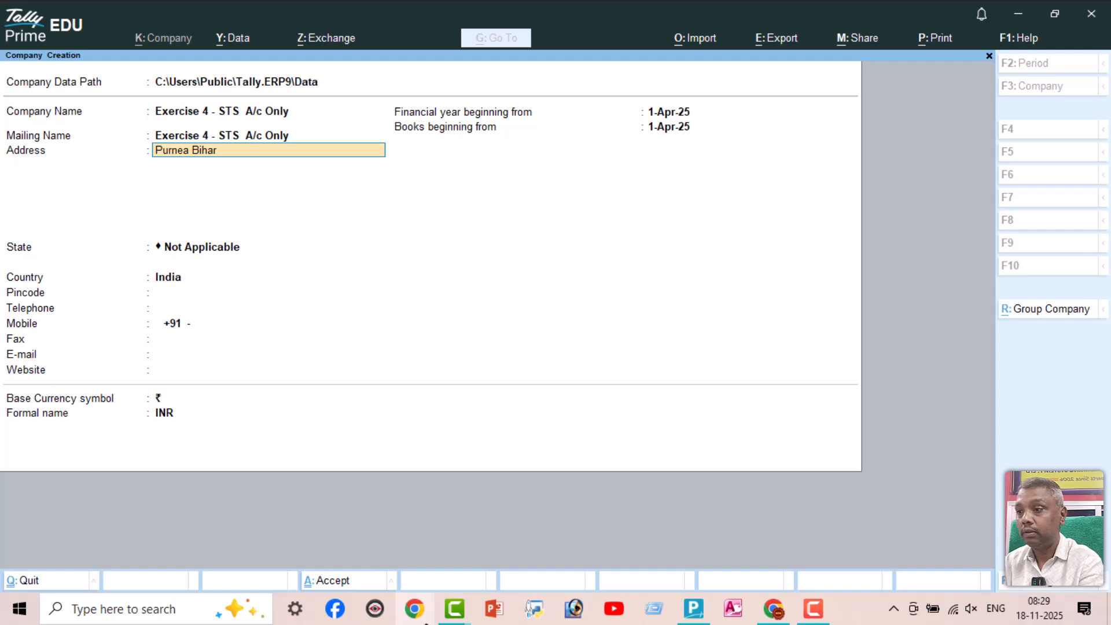
pyautogui.press('Return')
pyautogui.press('Return')
pyautogui.write('b')
pyautogui.press('Return')
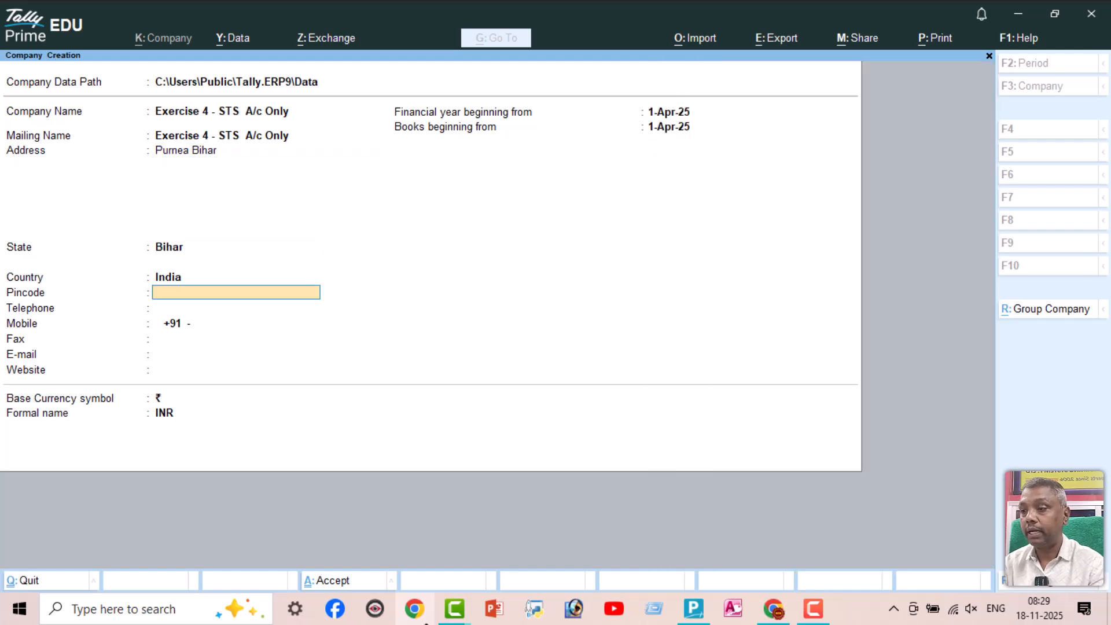
# Enter the company's postal pincode and telephone number, leaving the mobile and fax fields blank
pyautogui.write('854301')
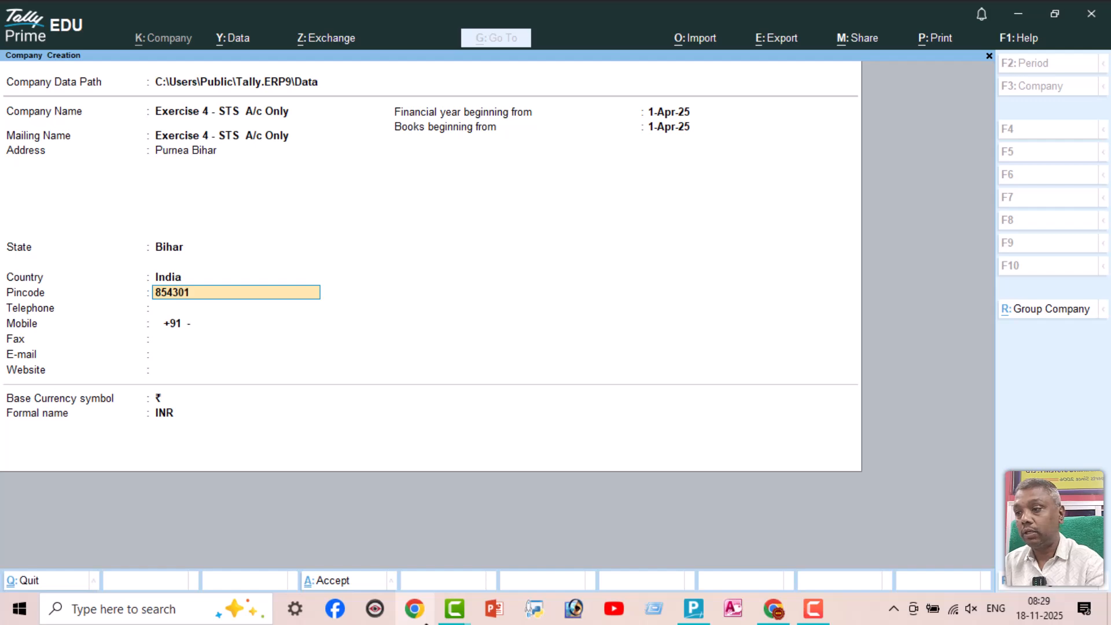
pyautogui.press('Return')
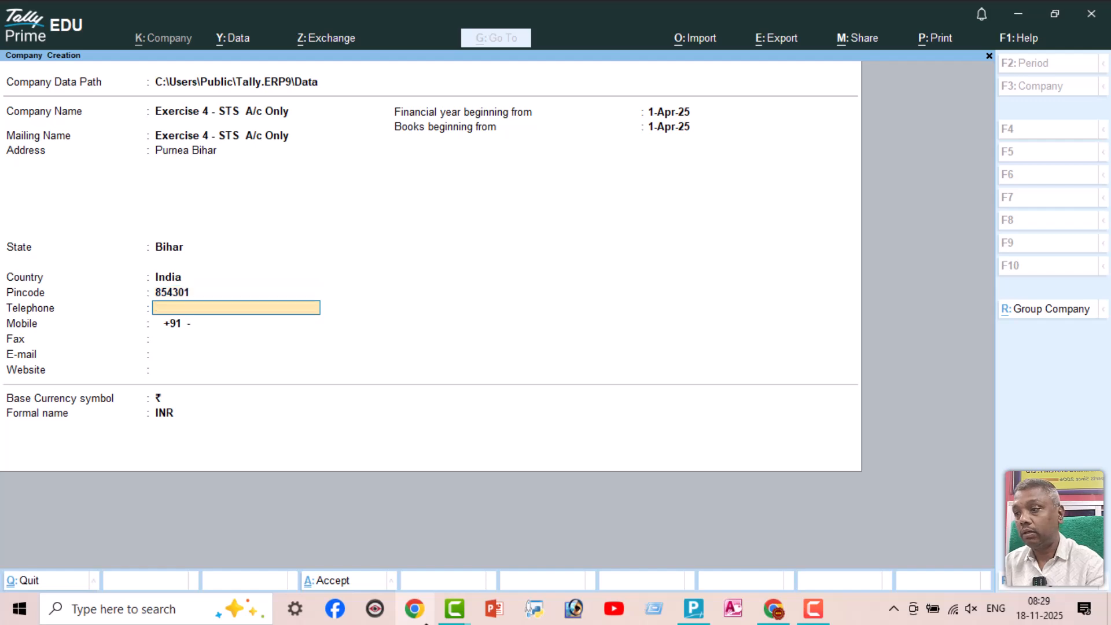
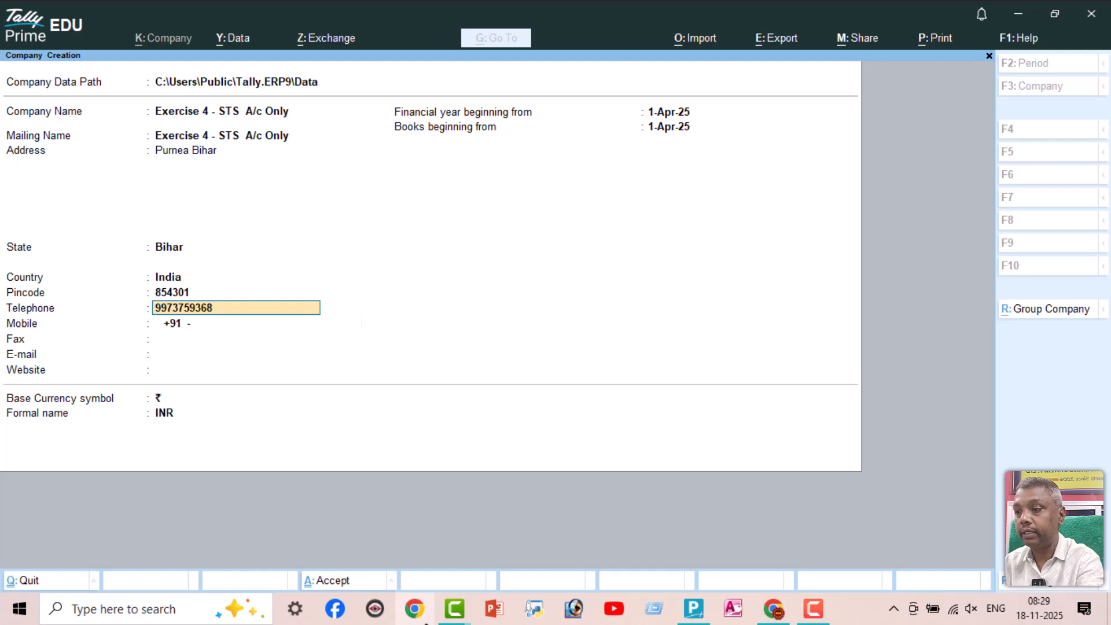
pyautogui.press('Return')
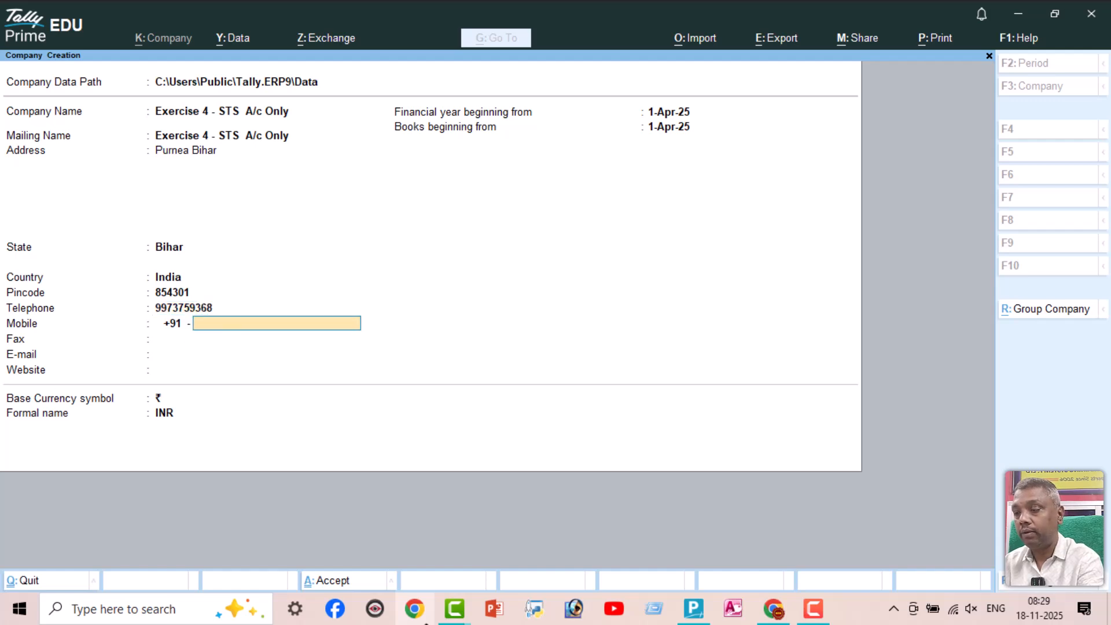
pyautogui.press('Return')
pyautogui.press('Return')
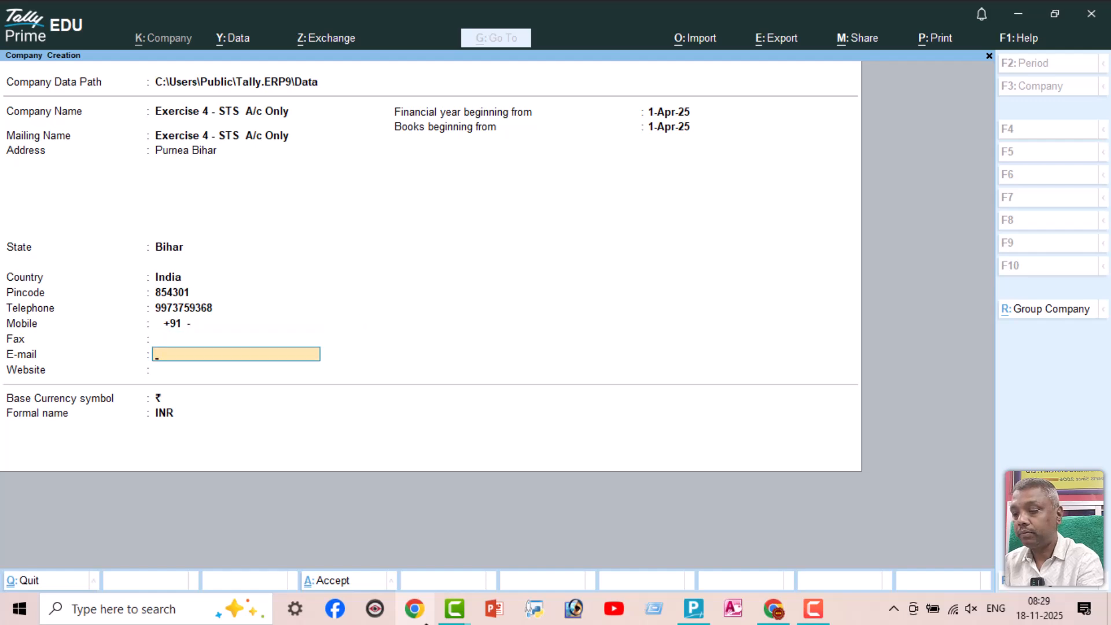
# Set the company website to stsplp.com, keep INR as the base currency and save the new company
pyautogui.press('Return')
pyautogui.write('stsplp.com')
pyautogui.press('Return')
pyautogui.press('Return')
pyautogui.press('Return')
pyautogui.press('Return')
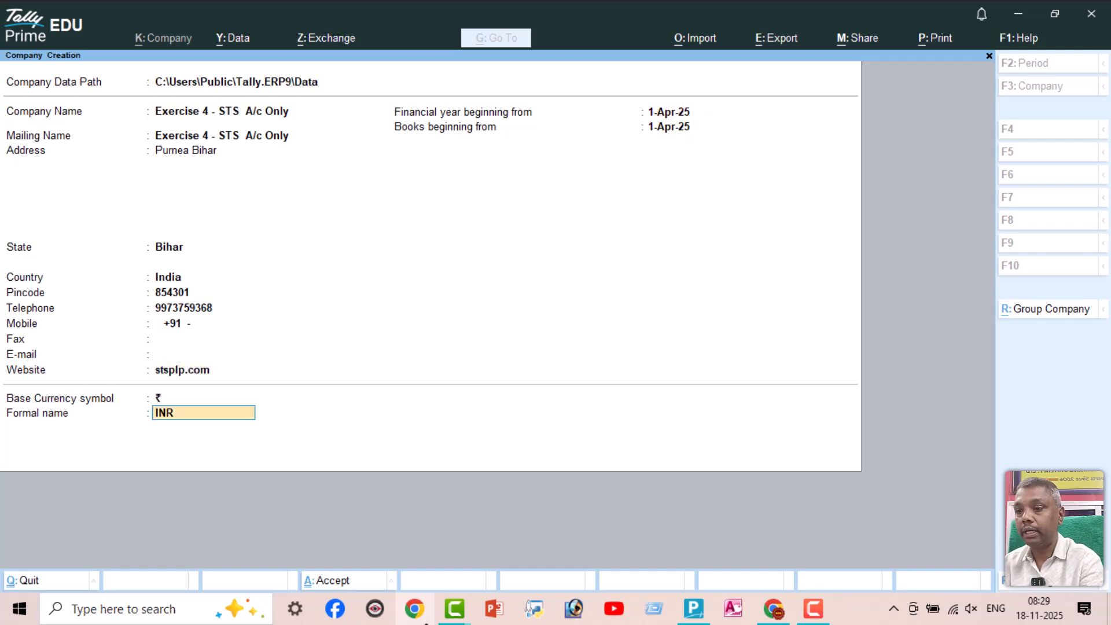
pyautogui.press('Return')
pyautogui.press('Return')
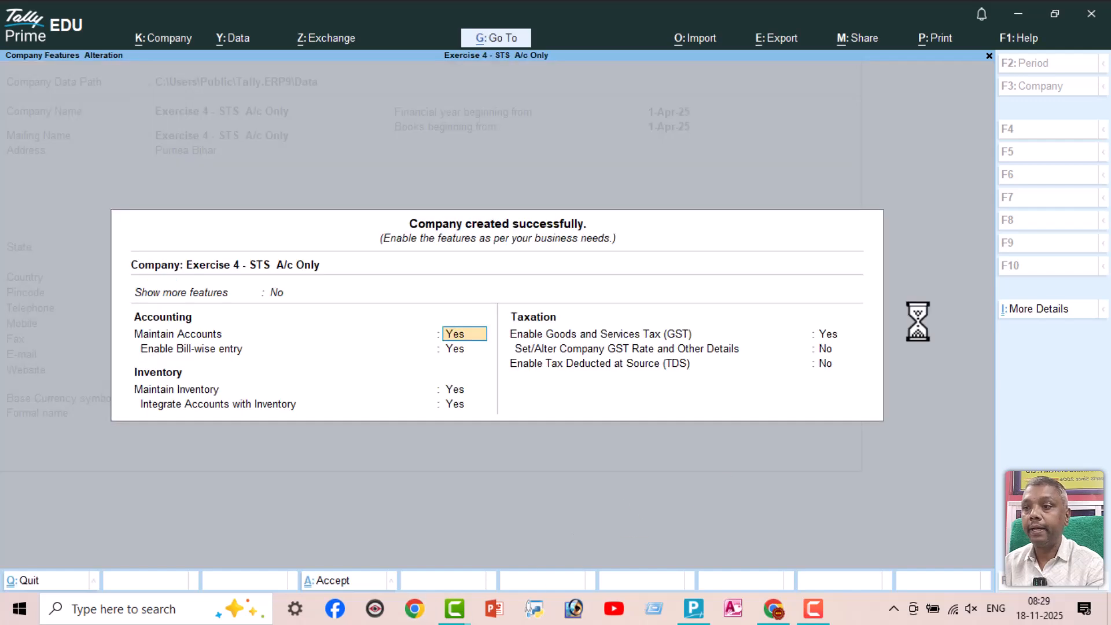
# Set bill-wise entry, Maintain Inventory and Goods and Services Tax to No, and save the company features
pyautogui.click(455, 348)
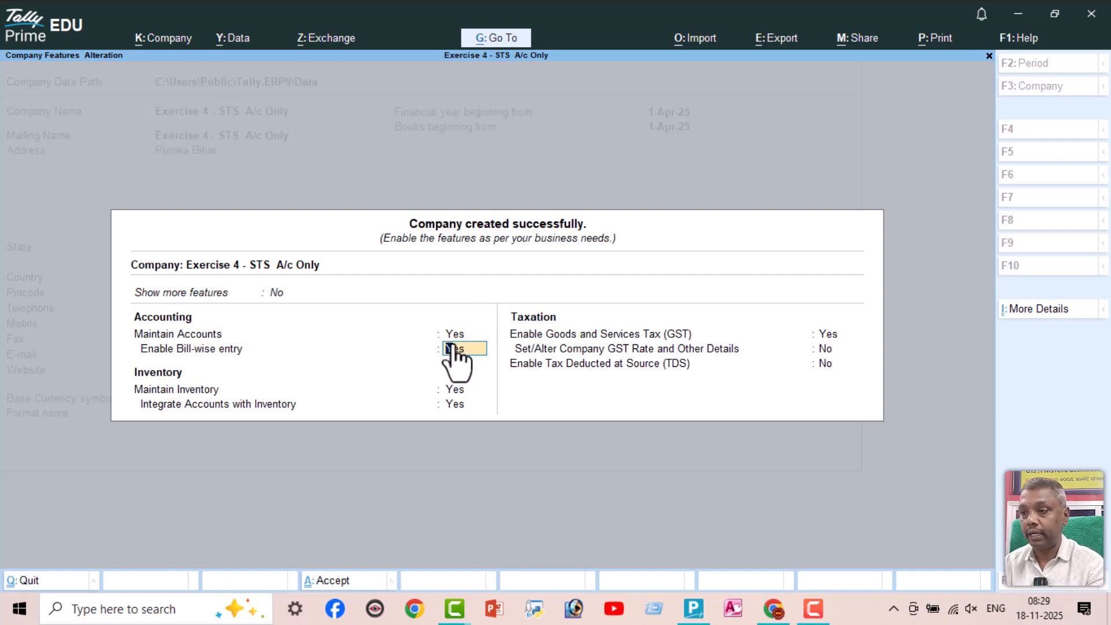
pyautogui.write('n')
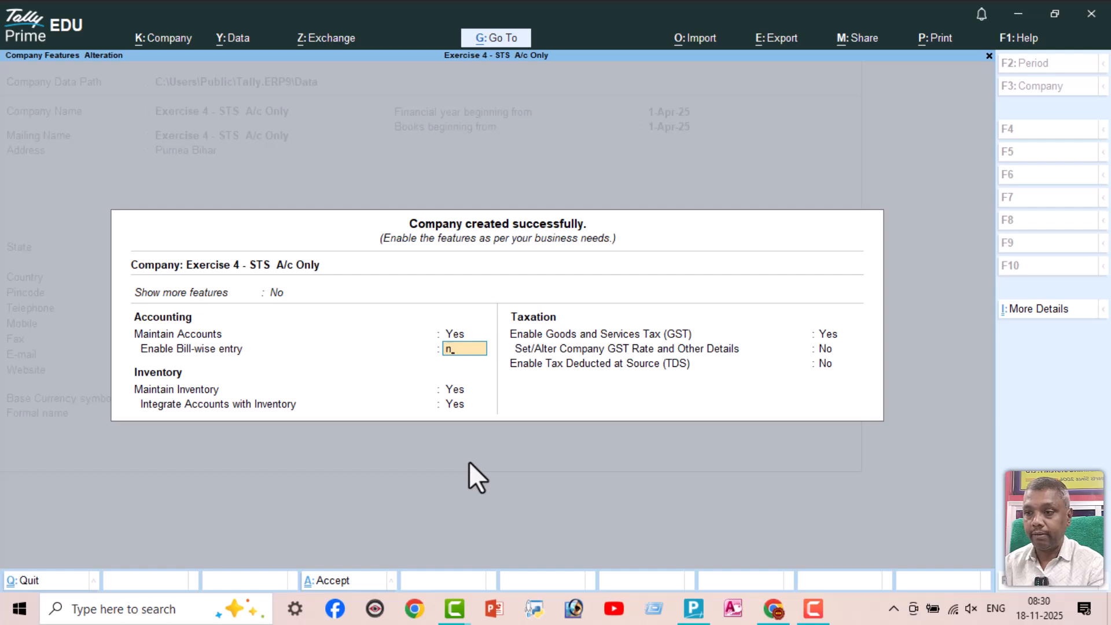
pyautogui.press('Return')
pyautogui.write('n')
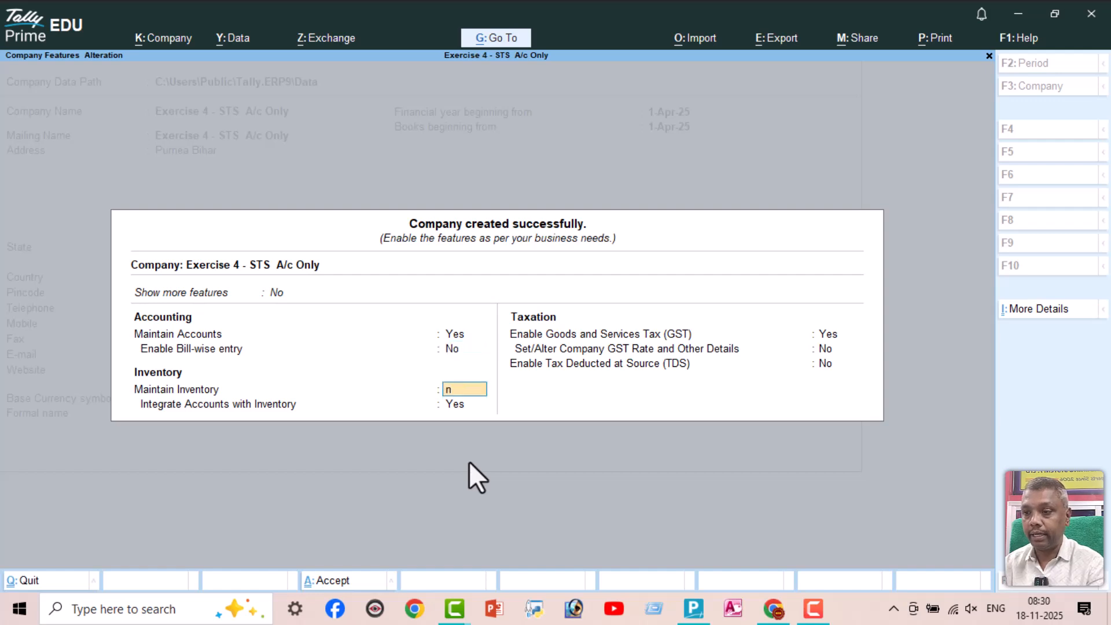
pyautogui.press('Return')
pyautogui.write('n')
pyautogui.press('Return')
pyautogui.write('n')
pyautogui.press('Return')
pyautogui.press('Return')
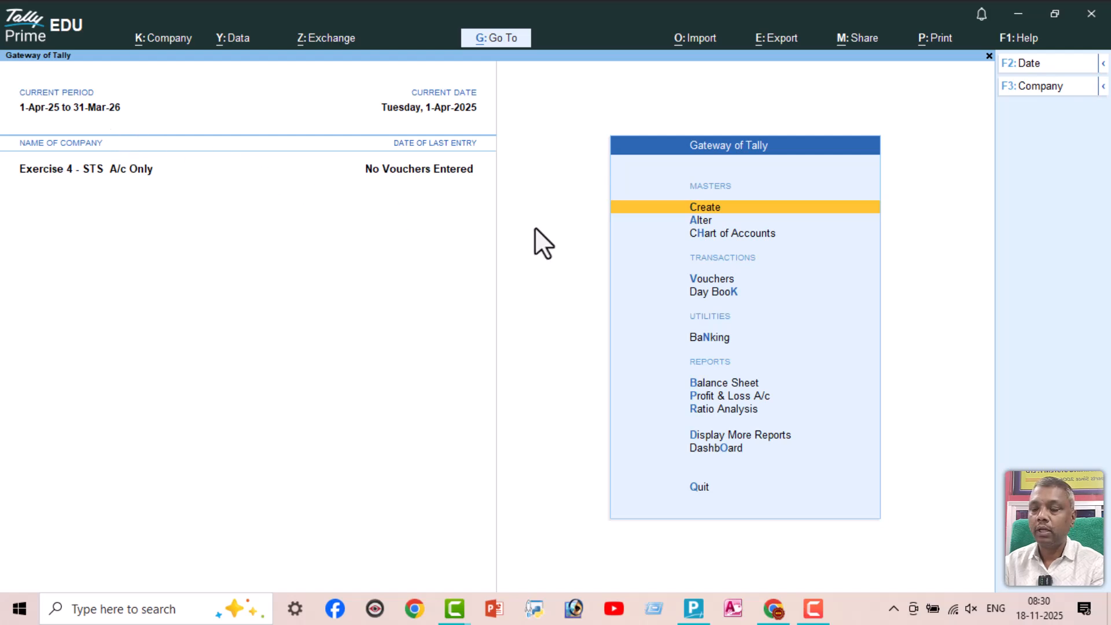
# Create a ledger named Capital A/c under the Capital Account group
pyautogui.press('Return')
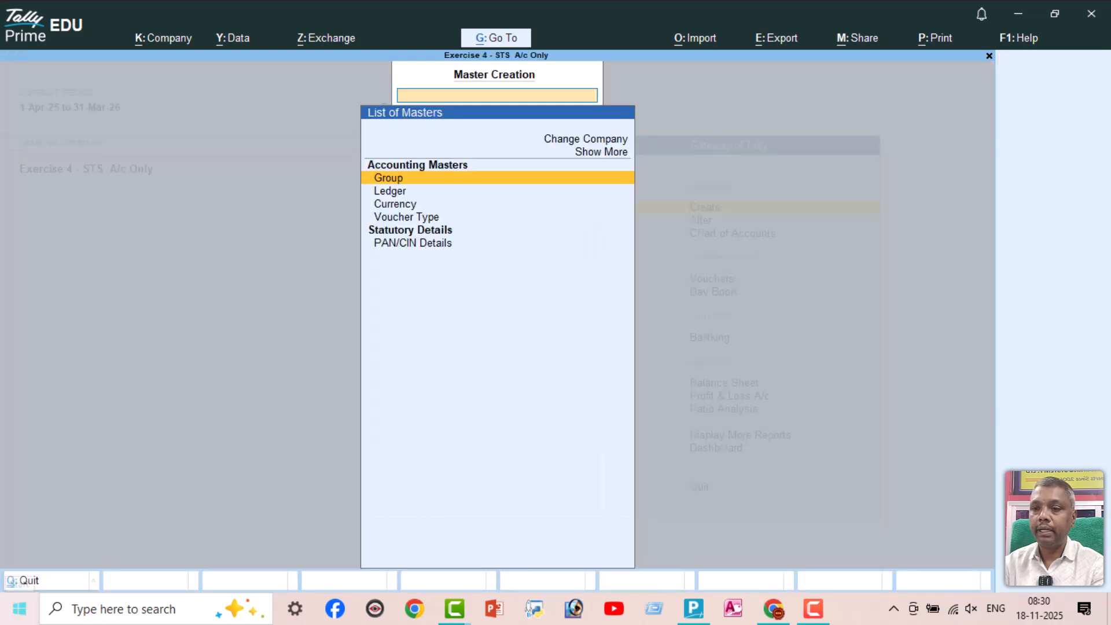
pyautogui.press('Down')
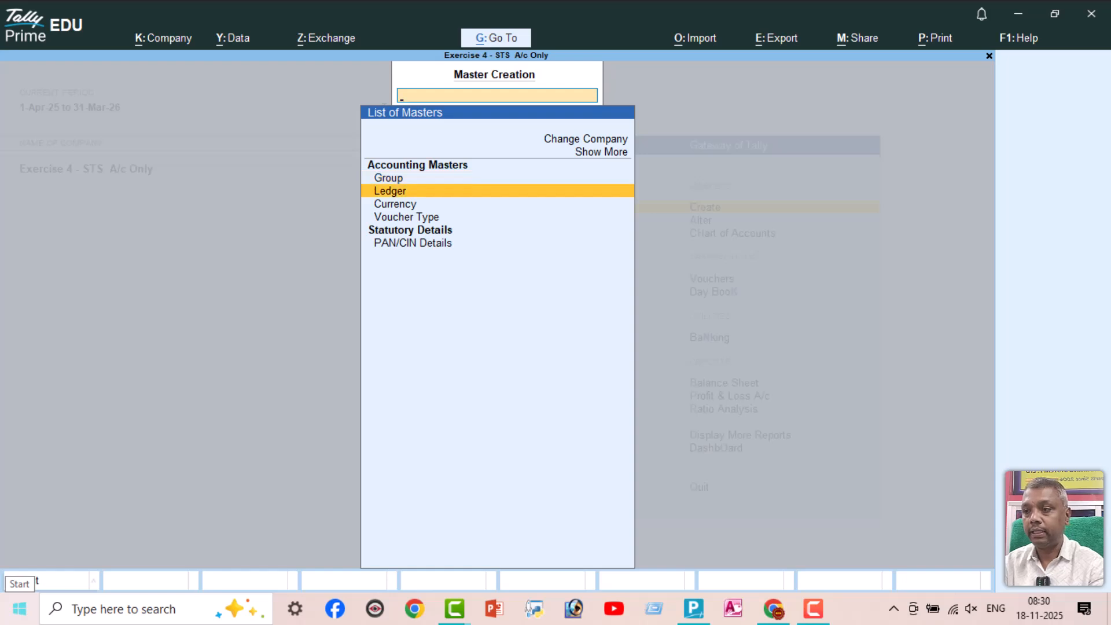
pyautogui.press('Return')
pyautogui.write('Capital A/c')
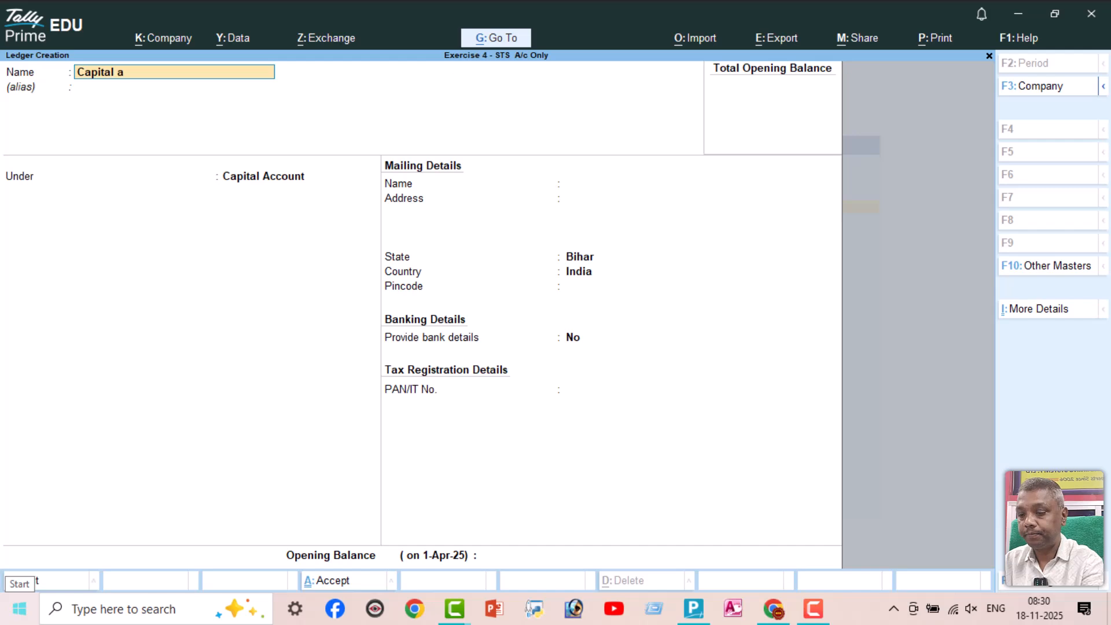
pyautogui.press('Return')
pyautogui.press('Return')
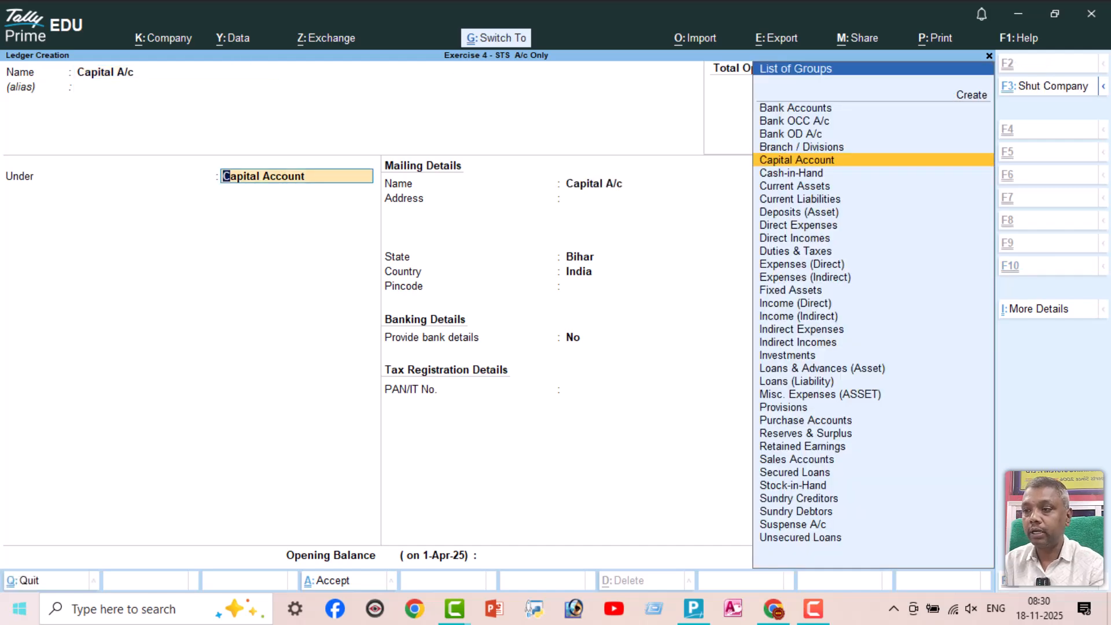
pyautogui.hotkey('ctrl', 'a')
# Create a ledger named Purchase A/c under the Purchase Accounts group
pyautogui.write('Pur')
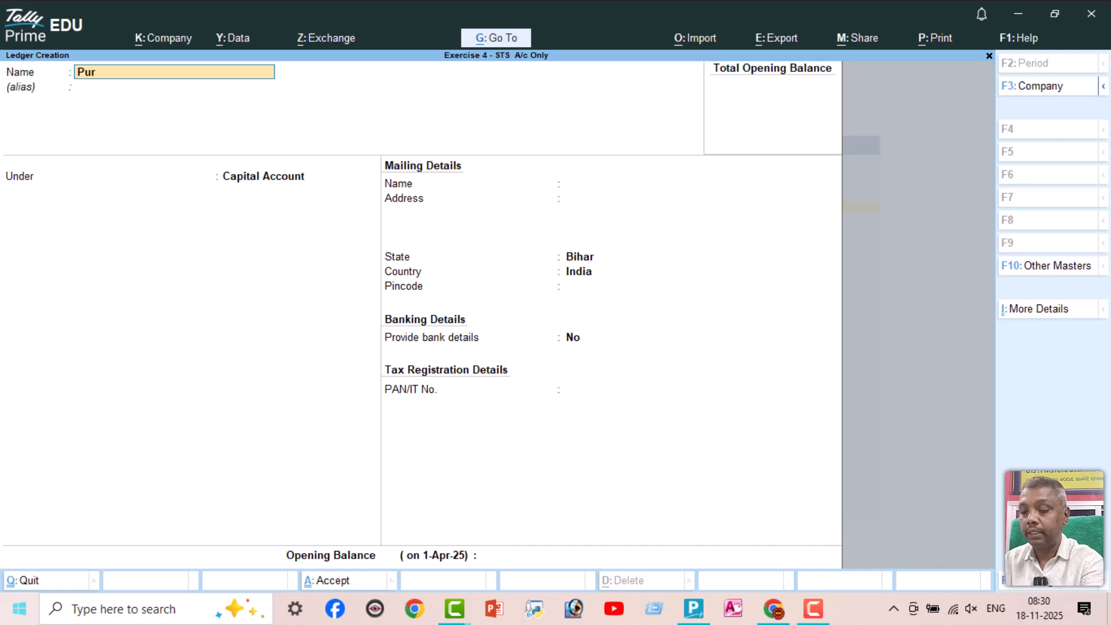
pyautogui.write('chase a/c')
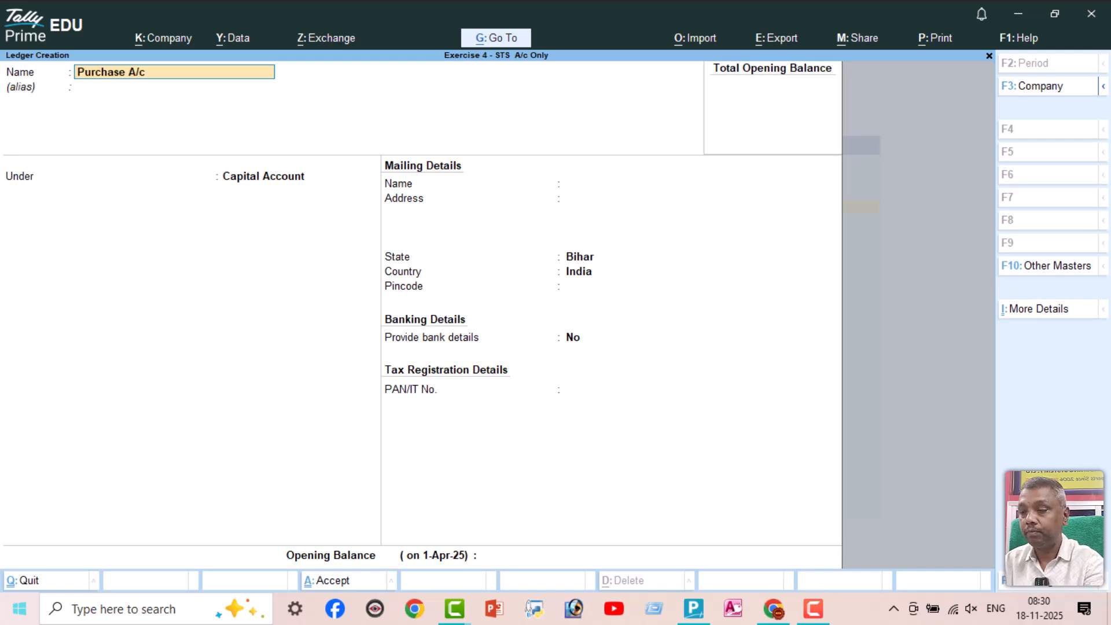
pyautogui.press('Return')
pyautogui.write('Purchase')
pyautogui.press('Return')
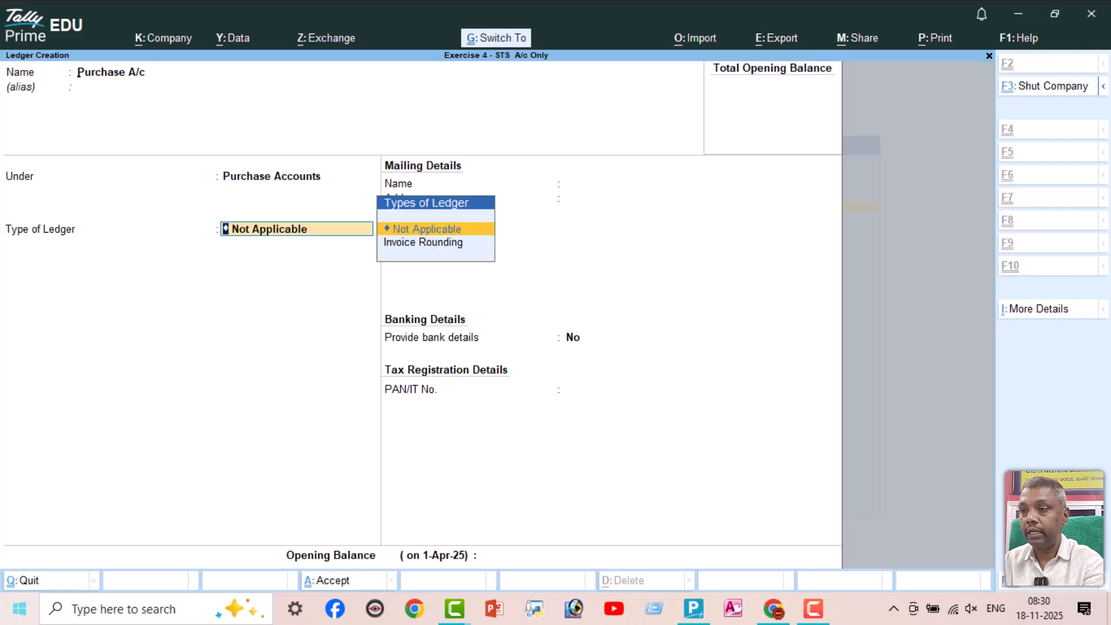
pyautogui.hotkey('ctrl', 'a')
# Create a ledger named Sale A/c under the Sales Accounts group
pyautogui.write('Sale A/c')
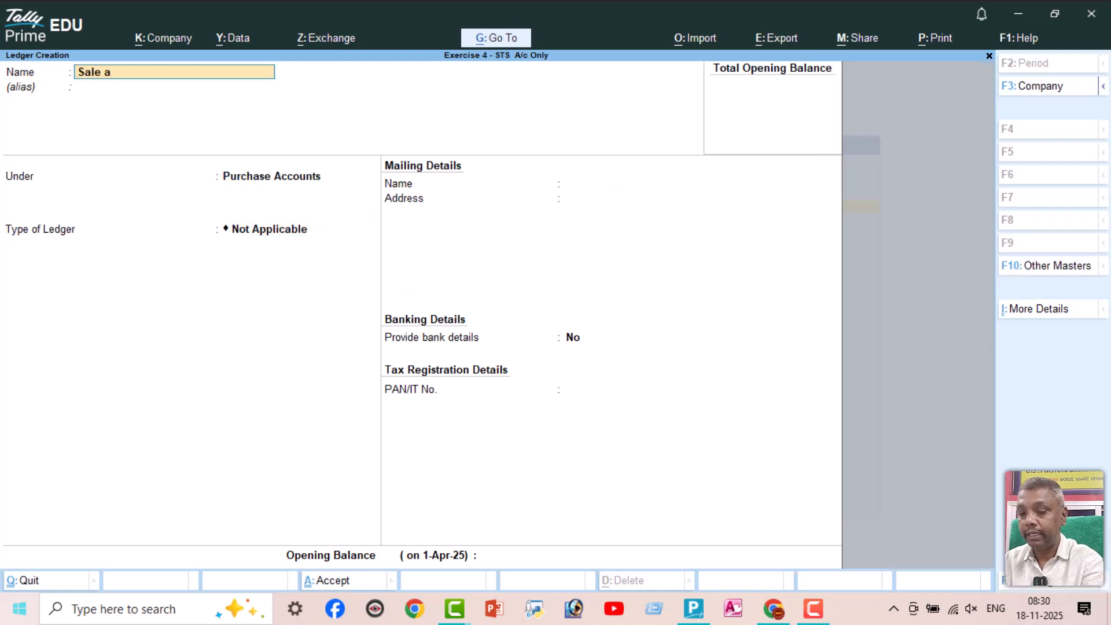
pyautogui.press('Return')
pyautogui.press('Return')
pyautogui.write('Sal')
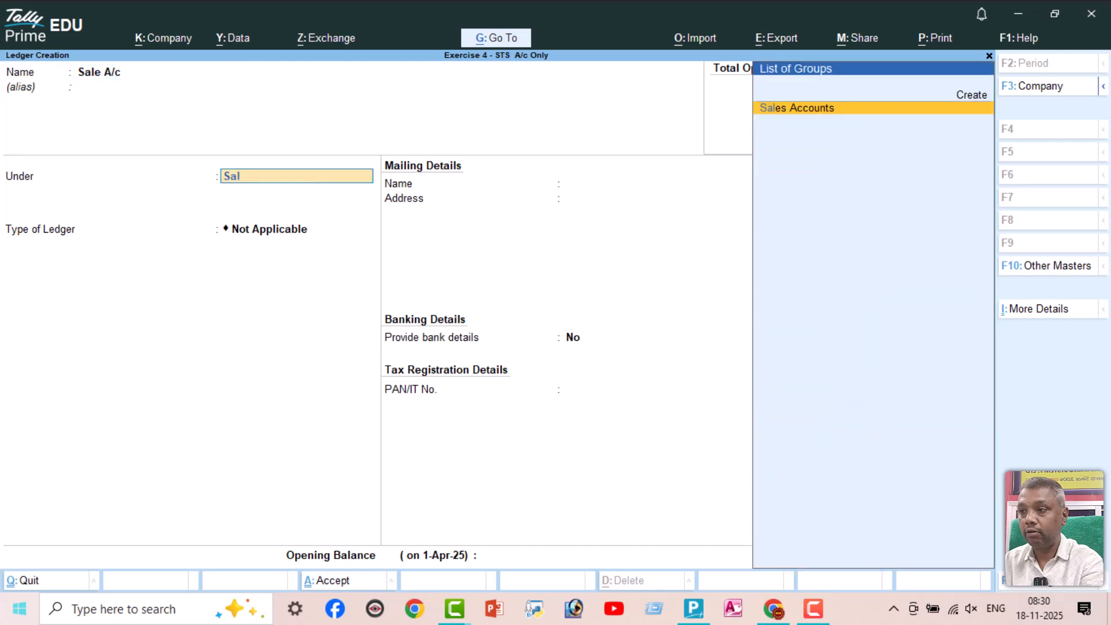
pyautogui.press('Return')
pyautogui.hotkey('ctrl', 'a')
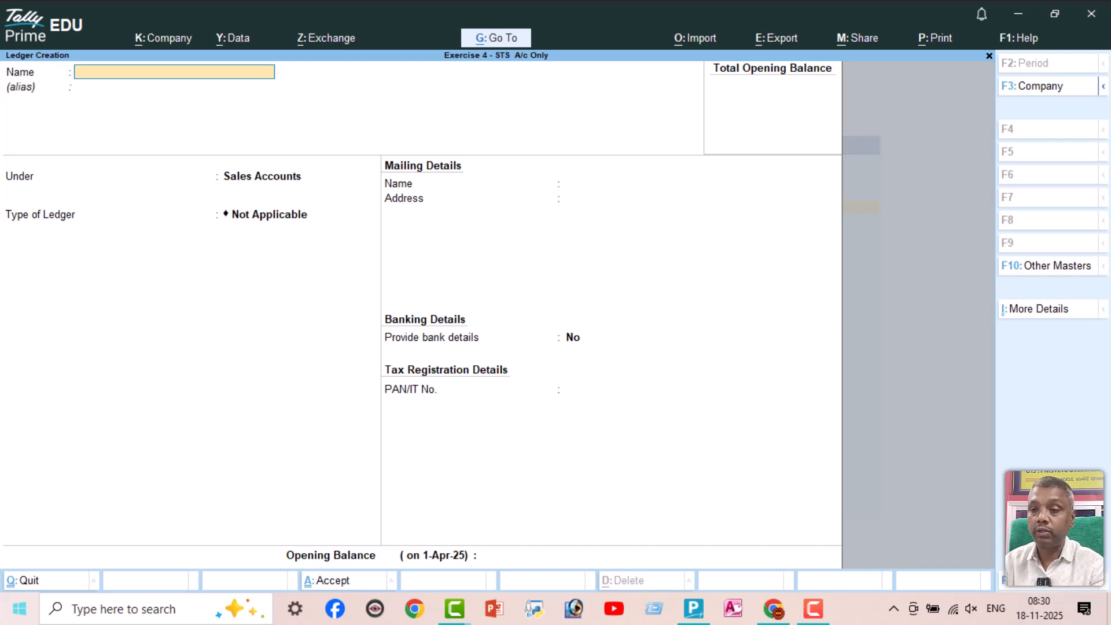
# Leave ledger creation, return to the Gateway of Tally and open accounting voucher entry
pyautogui.press('Escape')
pyautogui.press('y')
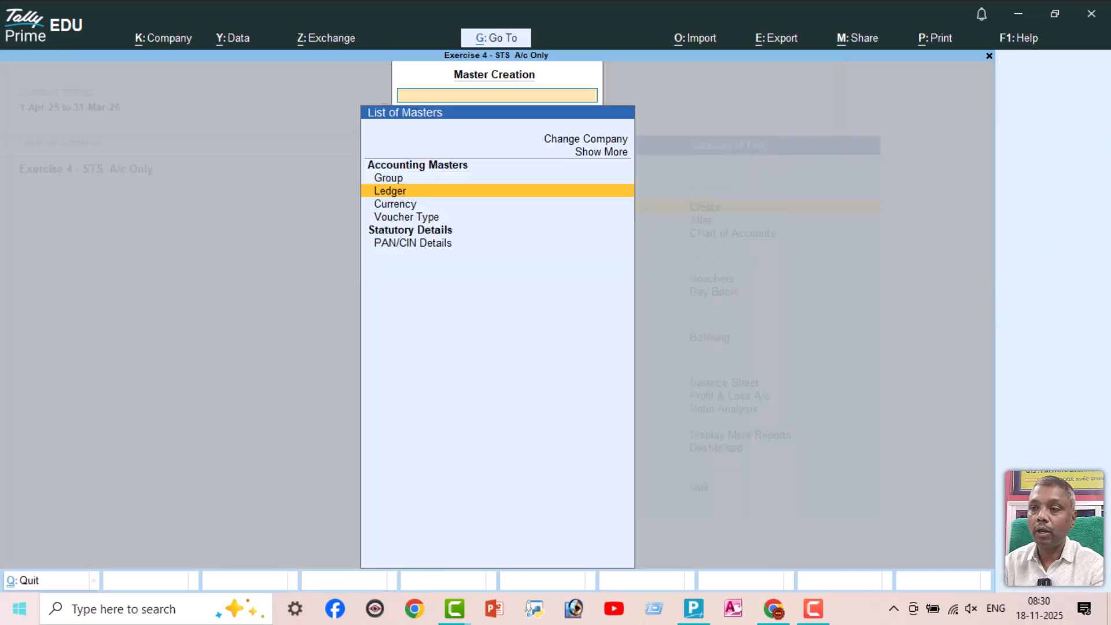
pyautogui.press('Escape')
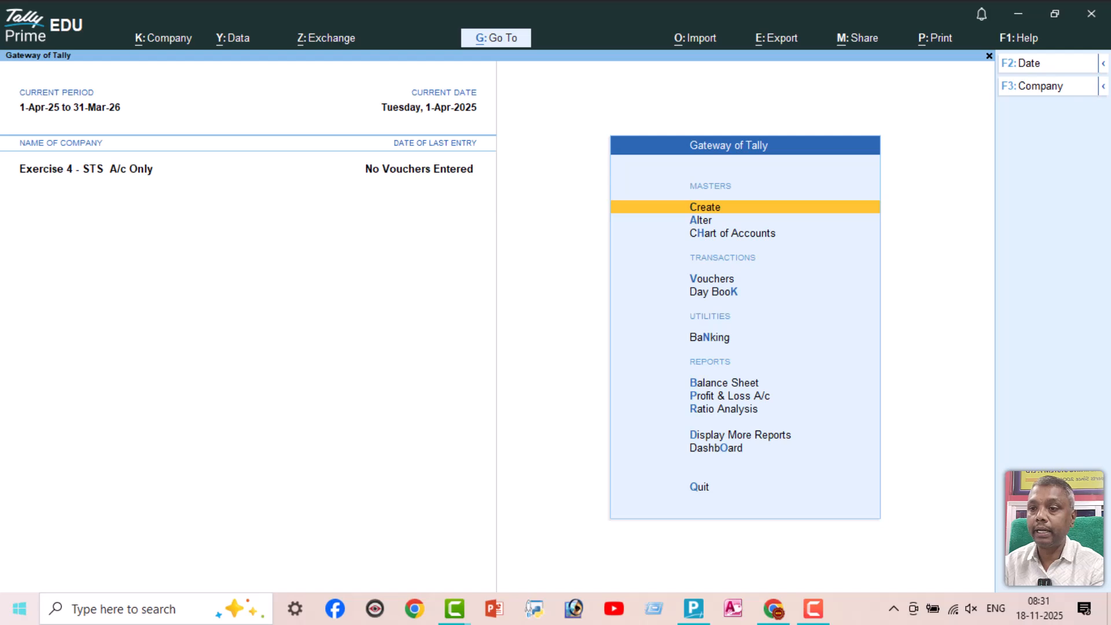
pyautogui.press('Down')
pyautogui.press('Down')
pyautogui.press('Down')
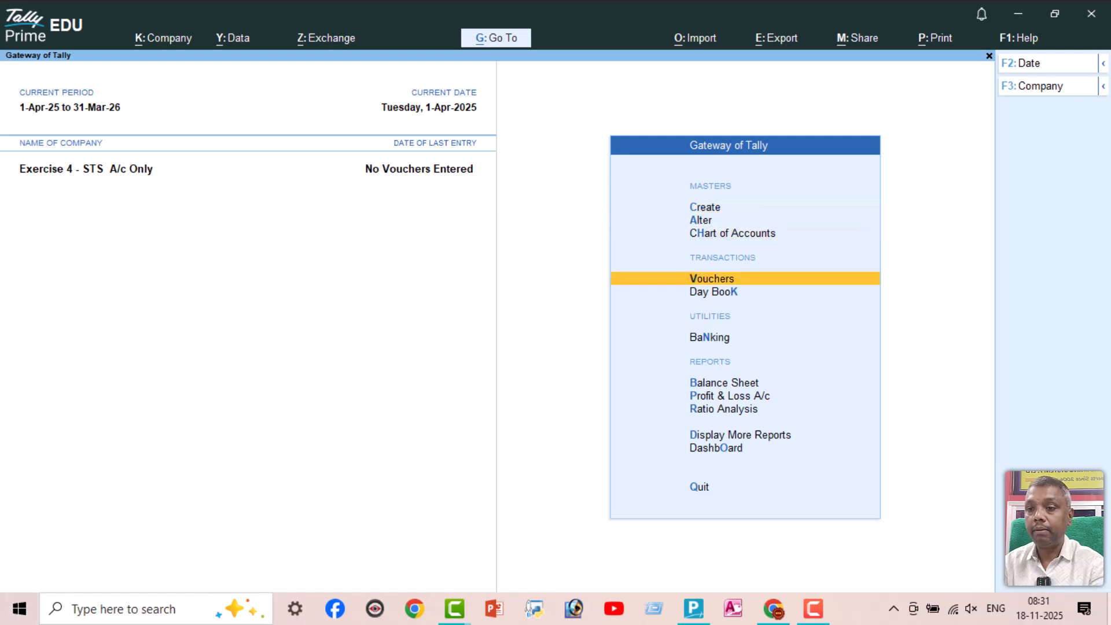
pyautogui.press('Return')
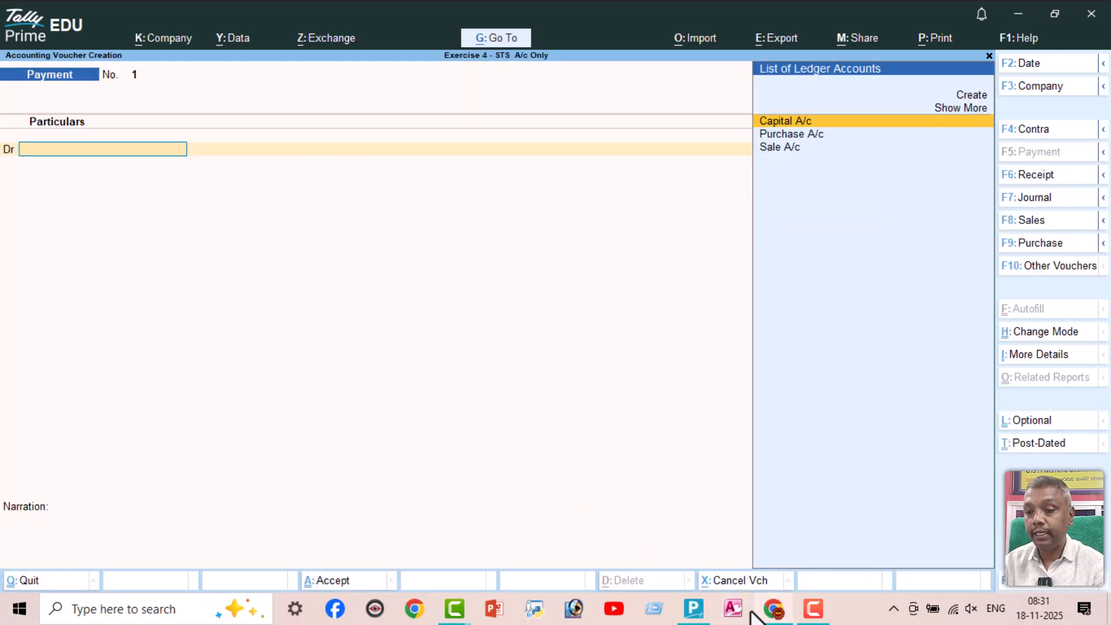
# Check the first transaction in the exercise PDF, then in TallyPrime start a Receipt voucher crediting Capital A/c with 250000
pyautogui.click(773, 608)
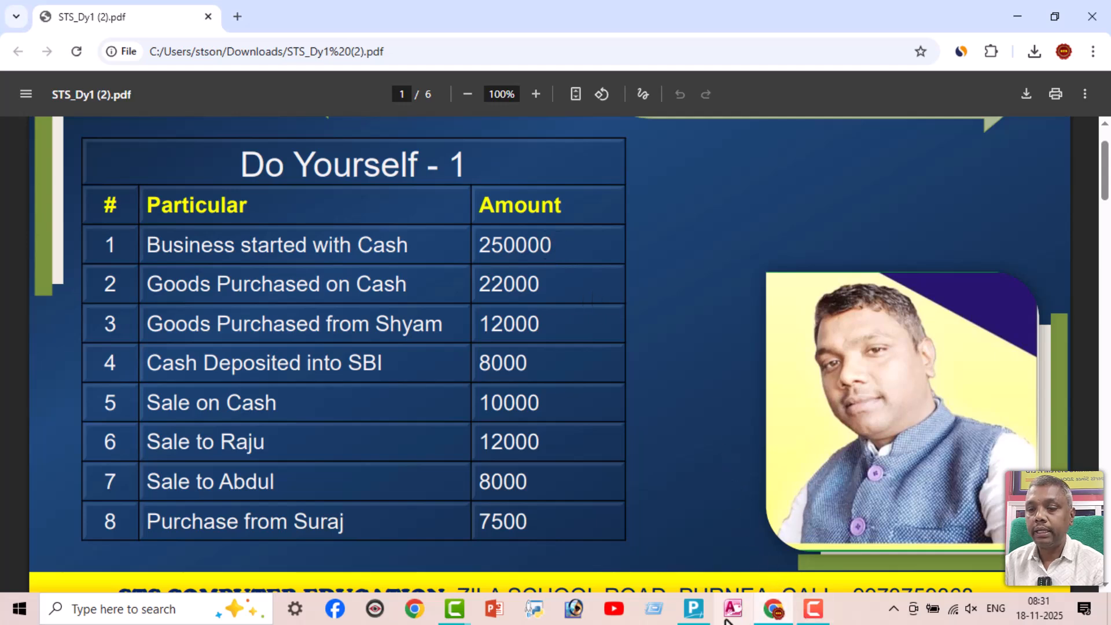
pyautogui.moveTo(697, 616); pyautogui.dragTo(753, 619)
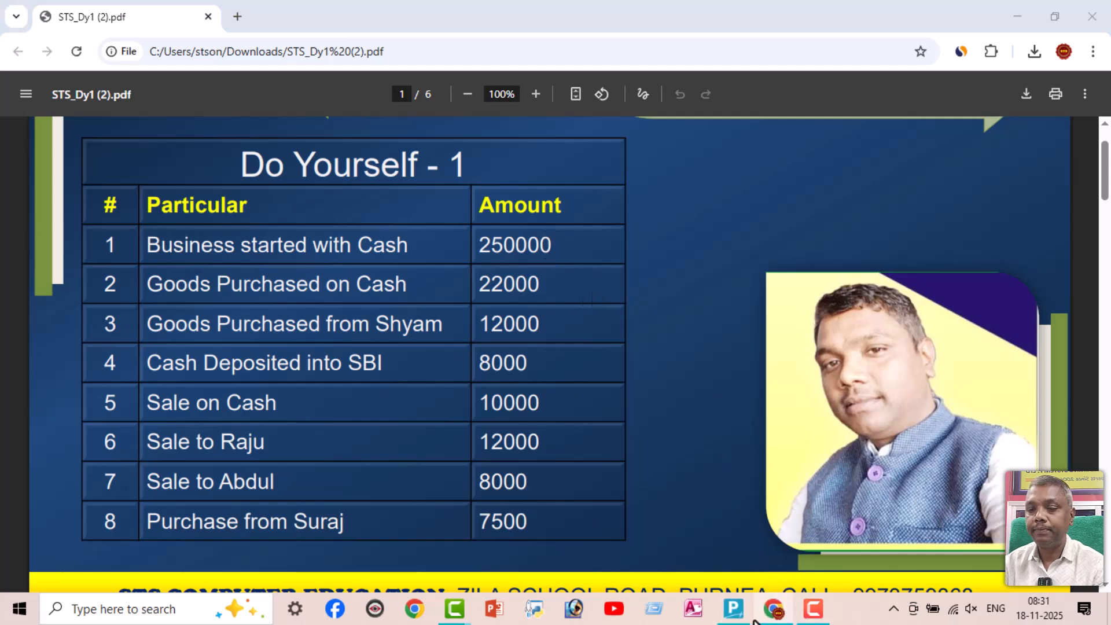
pyautogui.click(725, 612)
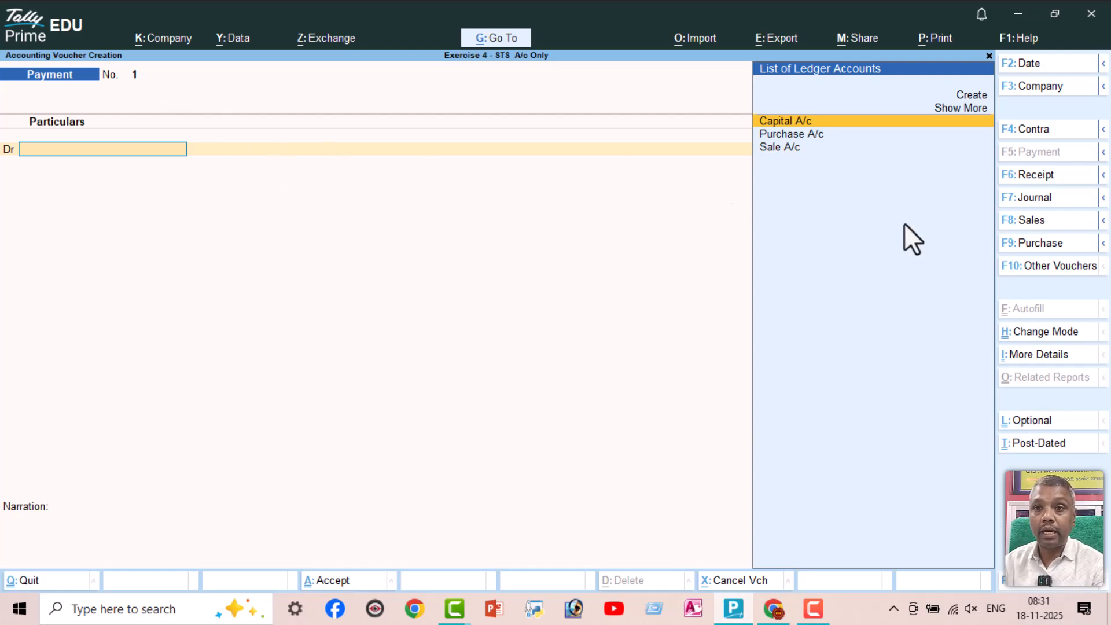
pyautogui.click(1053, 176)
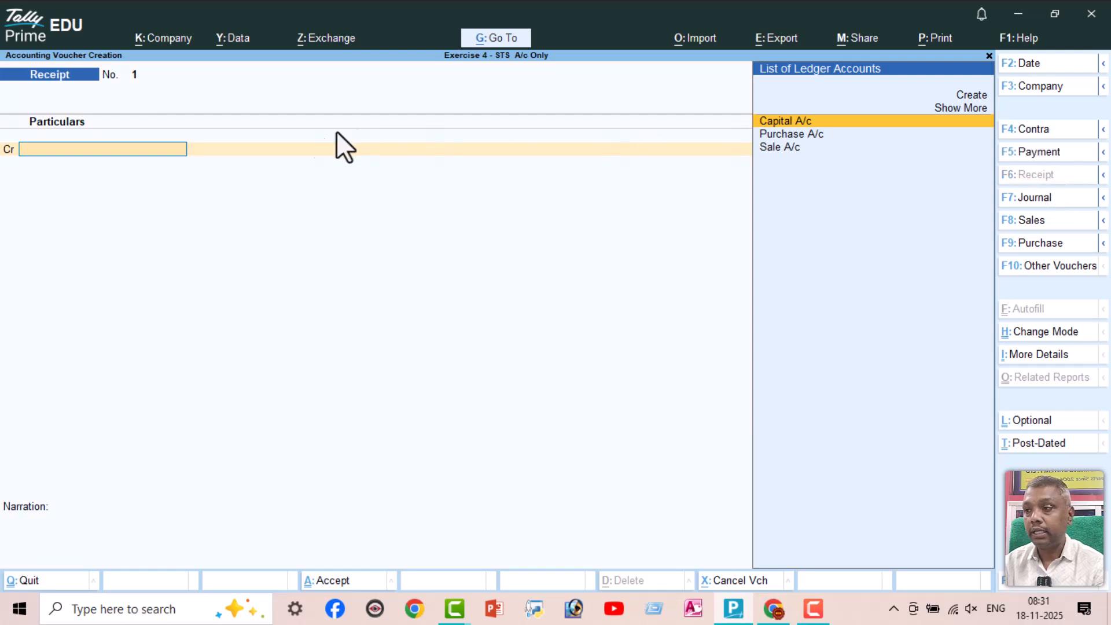
pyautogui.write('Ca')
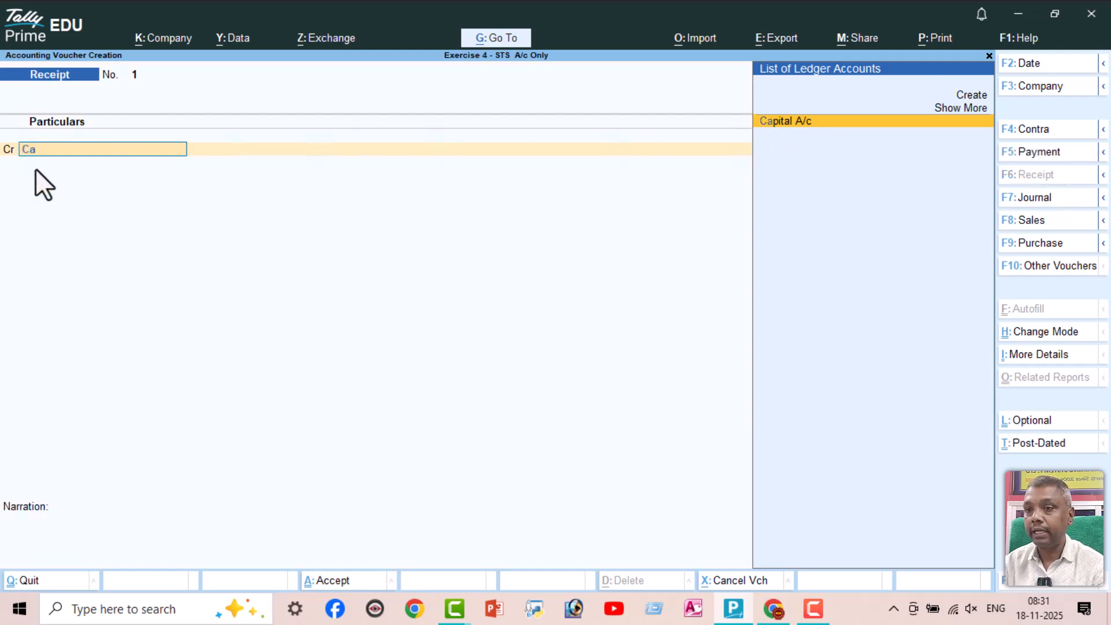
pyautogui.press('Return')
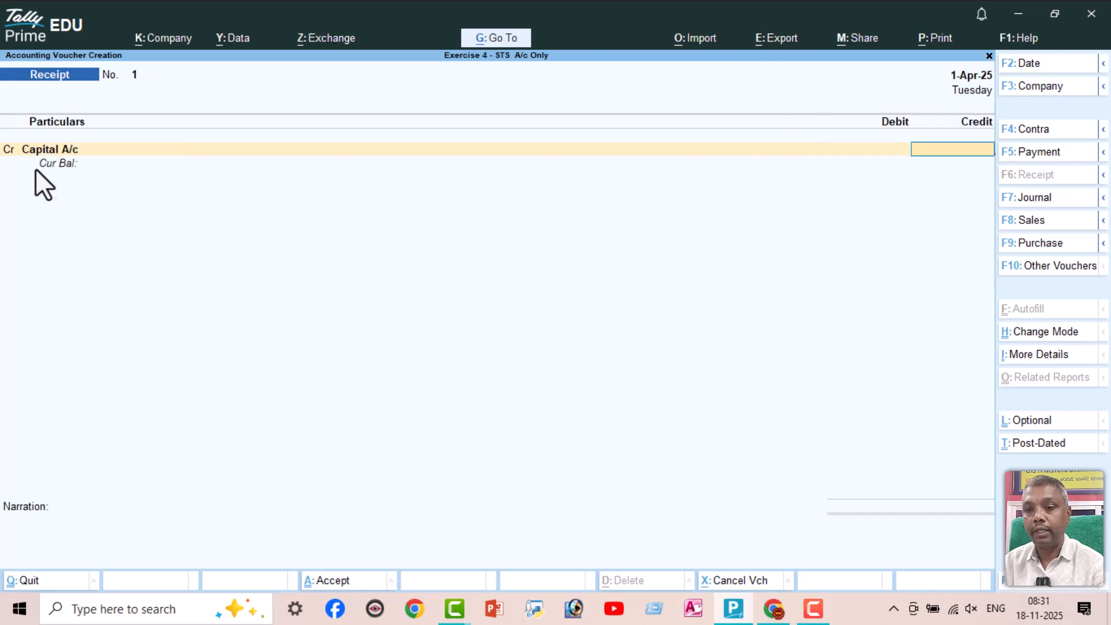
pyautogui.write('250000')
pyautogui.press('Return')
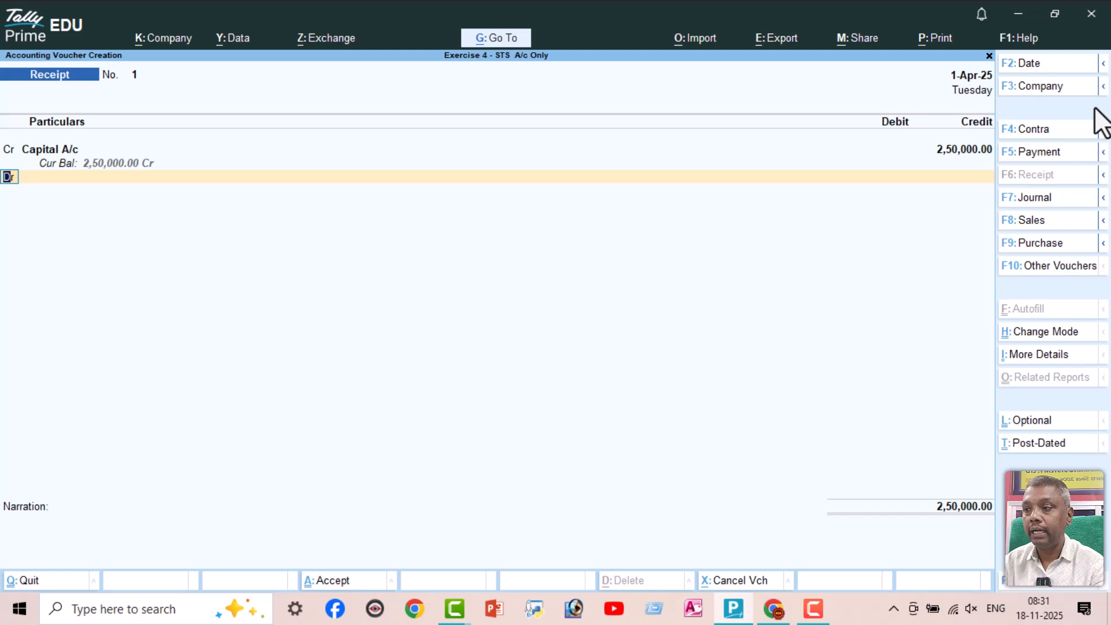
# Debit Cash with 2,50,000 in the Receipt voucher and save it without a narration
pyautogui.press('Return')
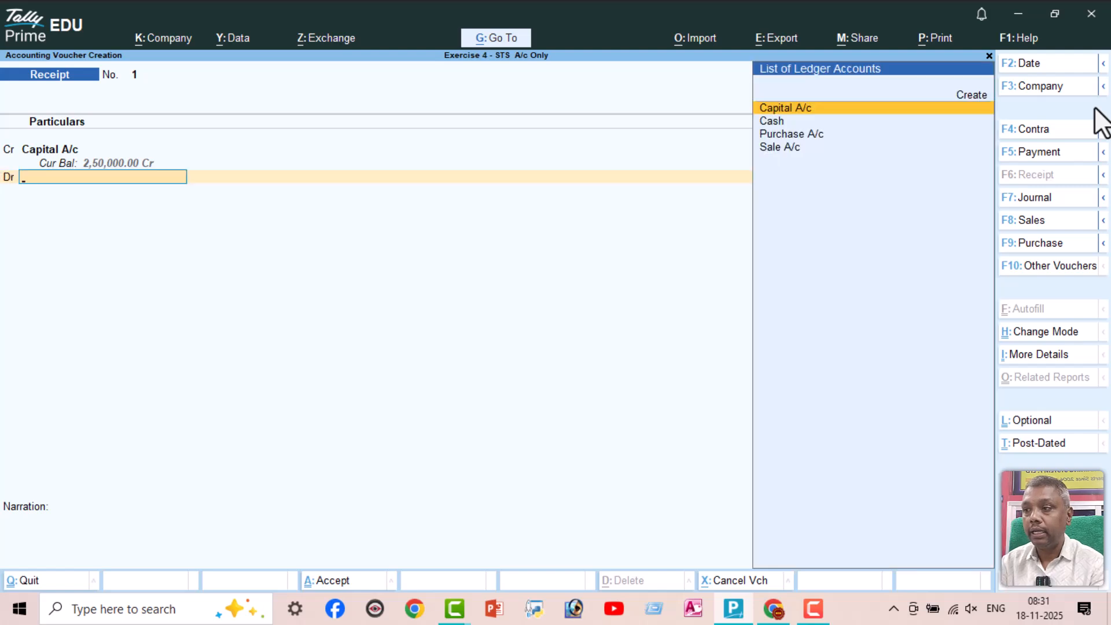
pyautogui.write('Cas')
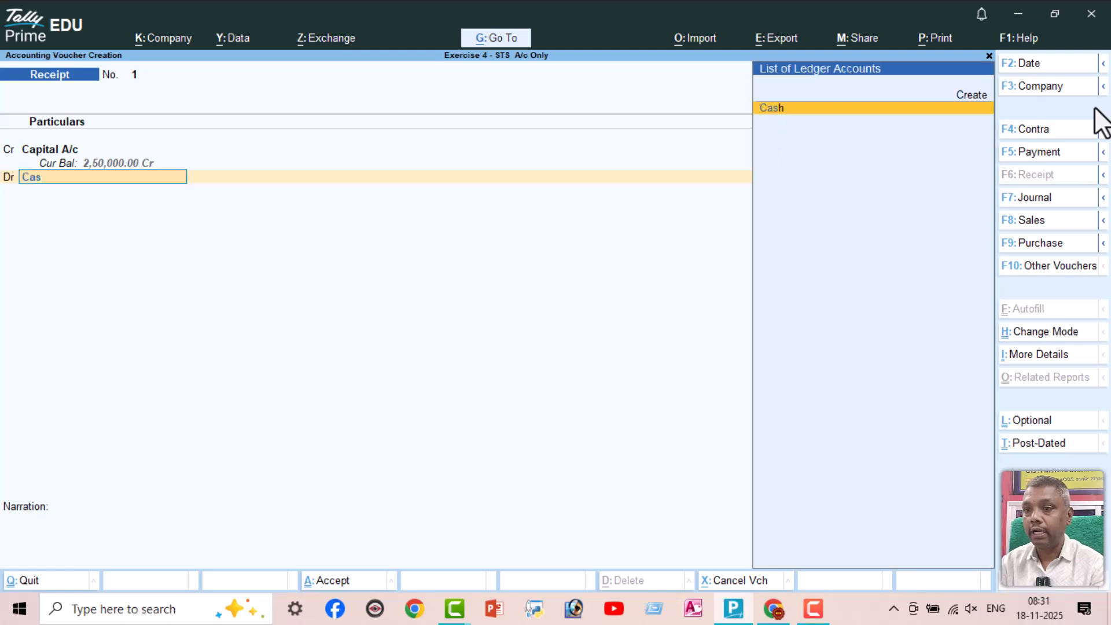
pyautogui.press('Return')
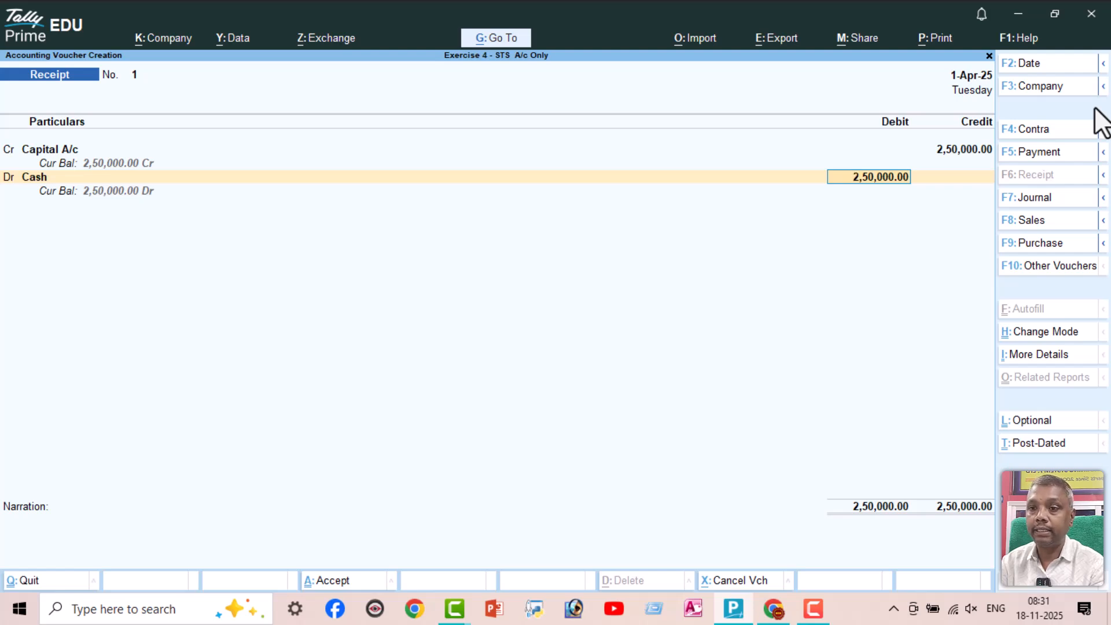
pyautogui.press('Return')
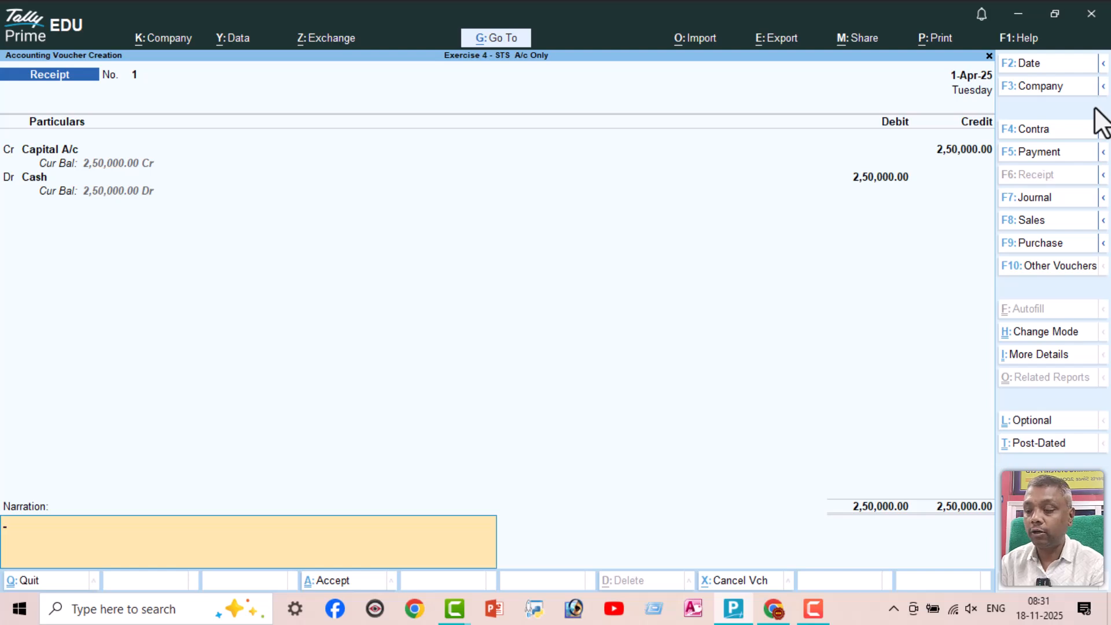
pyautogui.press('ctrl')
pyautogui.hotkey('ctrl', 'a')
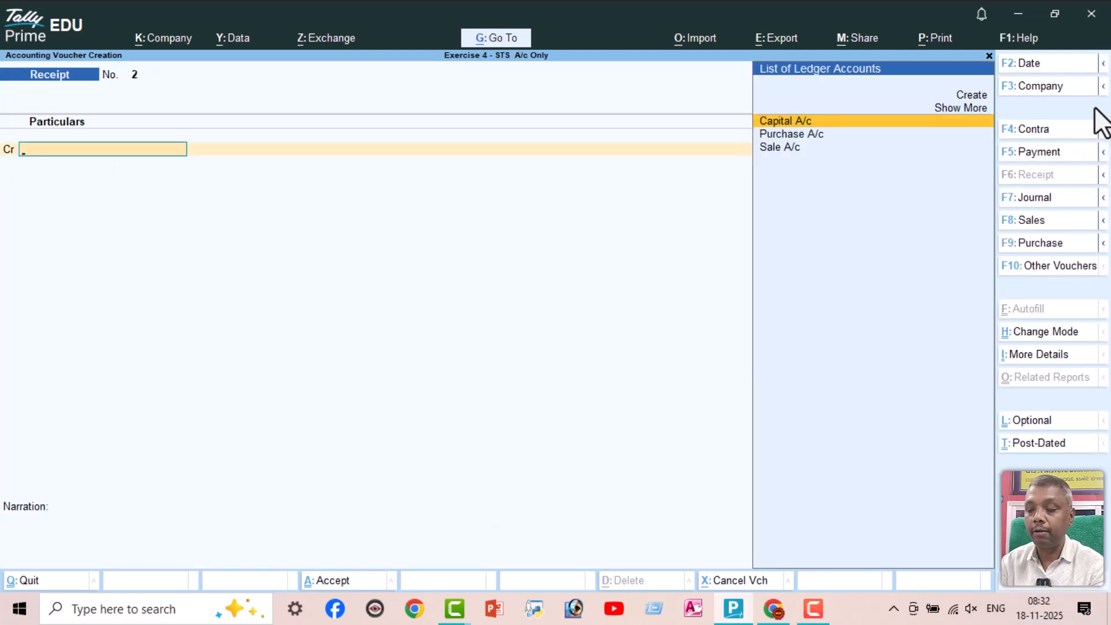
# Check the cash purchase in the exercise PDF and start a Payment voucher in TallyPrime debiting Purchase A/c with 22000
pyautogui.hotkey('alt', 'Tab')
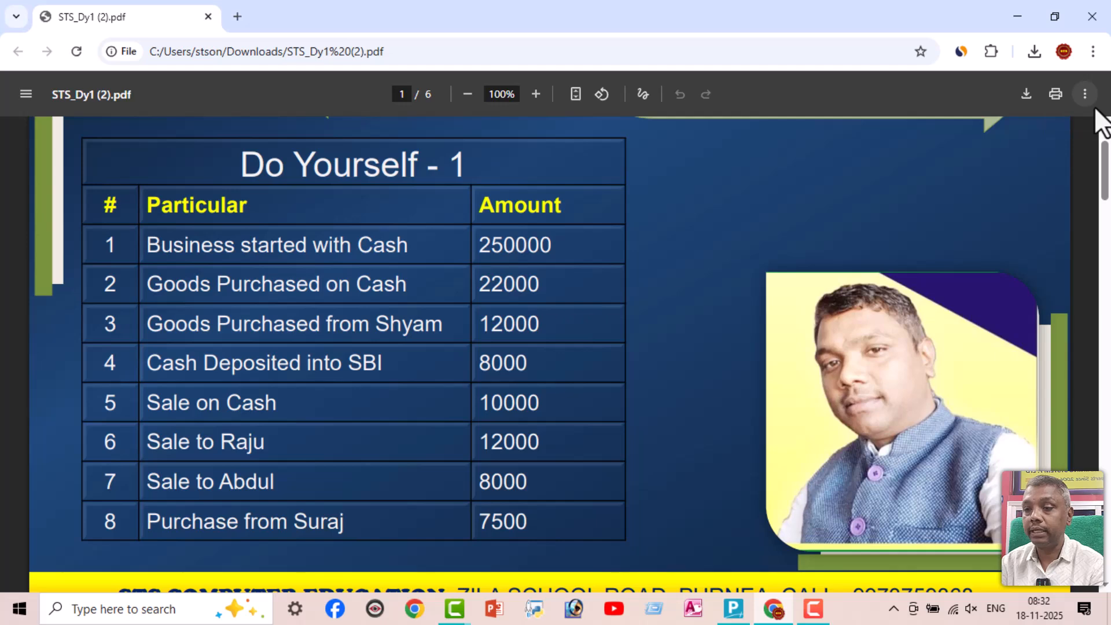
pyautogui.hotkey('alt', 'Tab')
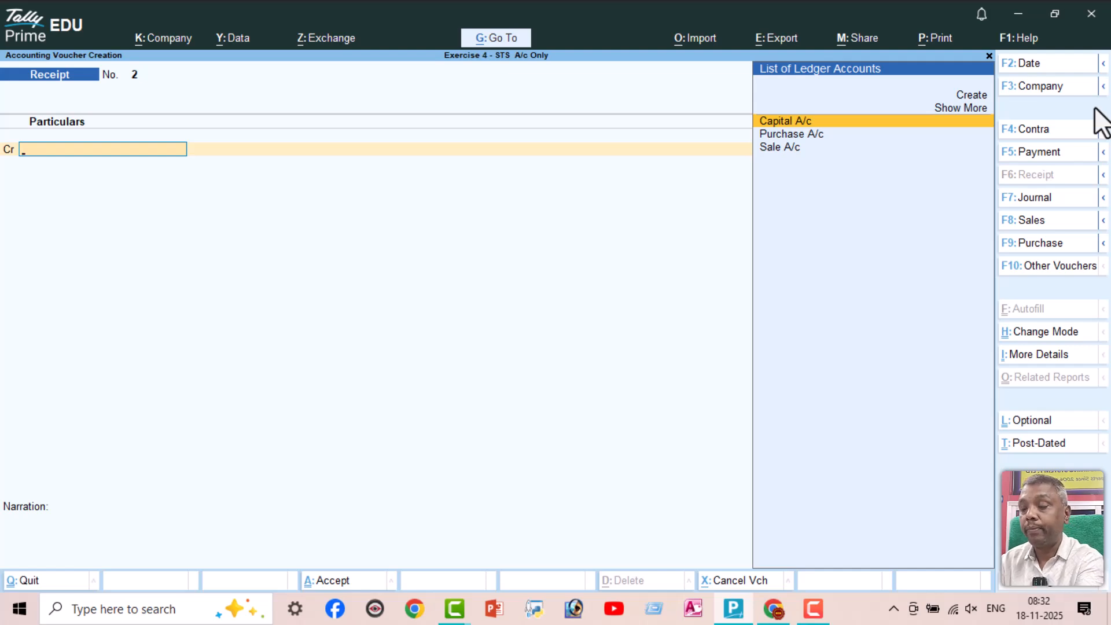
pyautogui.press('F5')
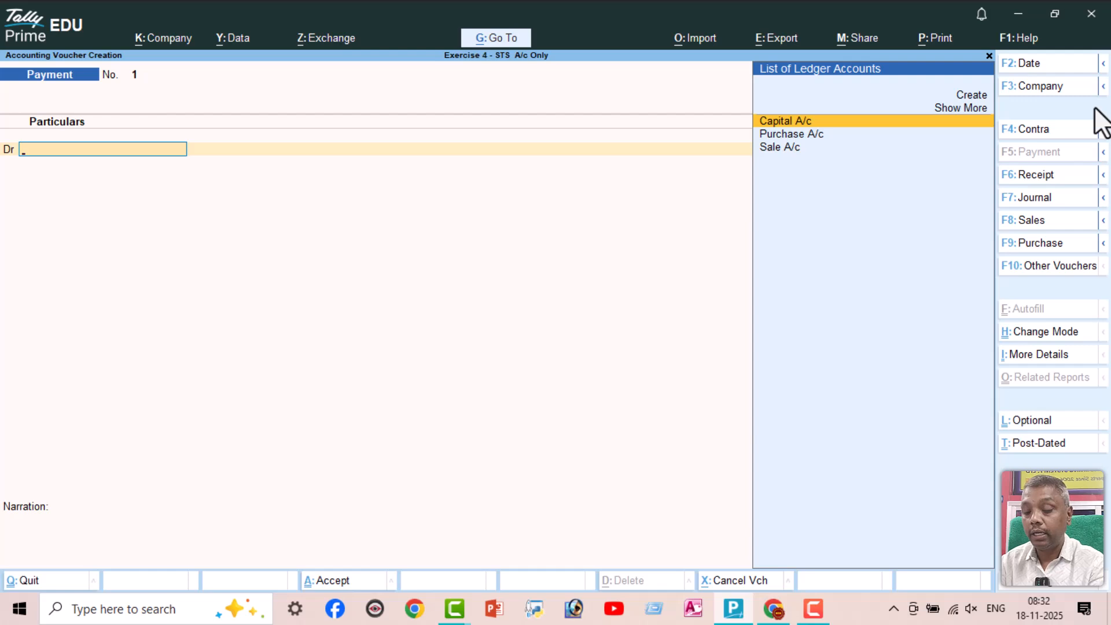
pyautogui.press('Down')
pyautogui.press('Return')
pyautogui.write('22000')
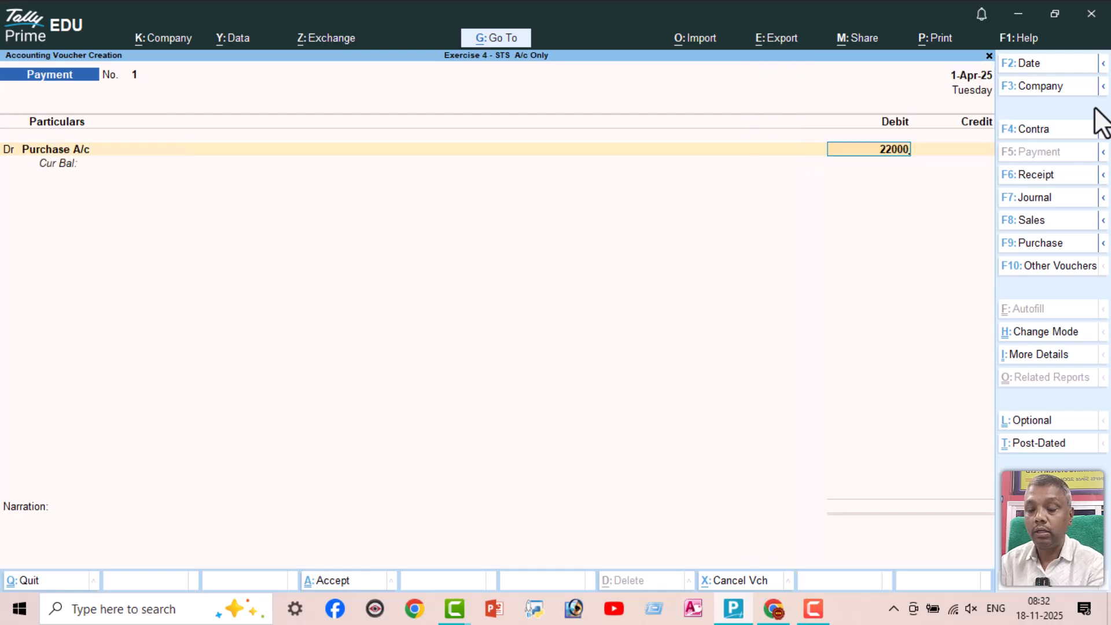
pyautogui.press('Return')
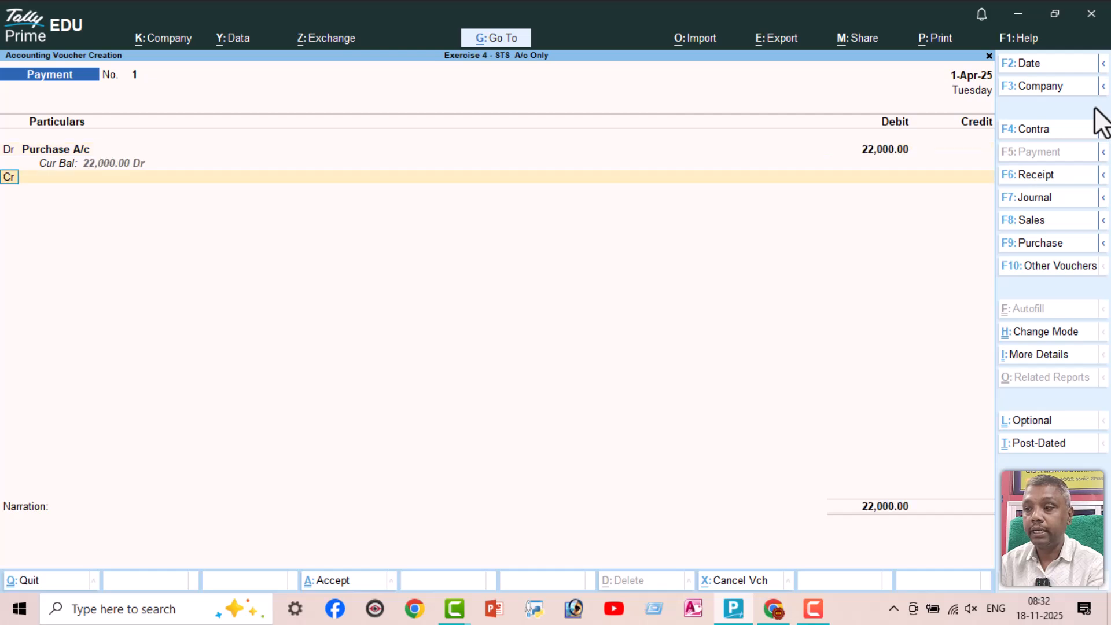
# Credit Cash with 22,000 in the Payment voucher and save it without a narration
pyautogui.press('Return')
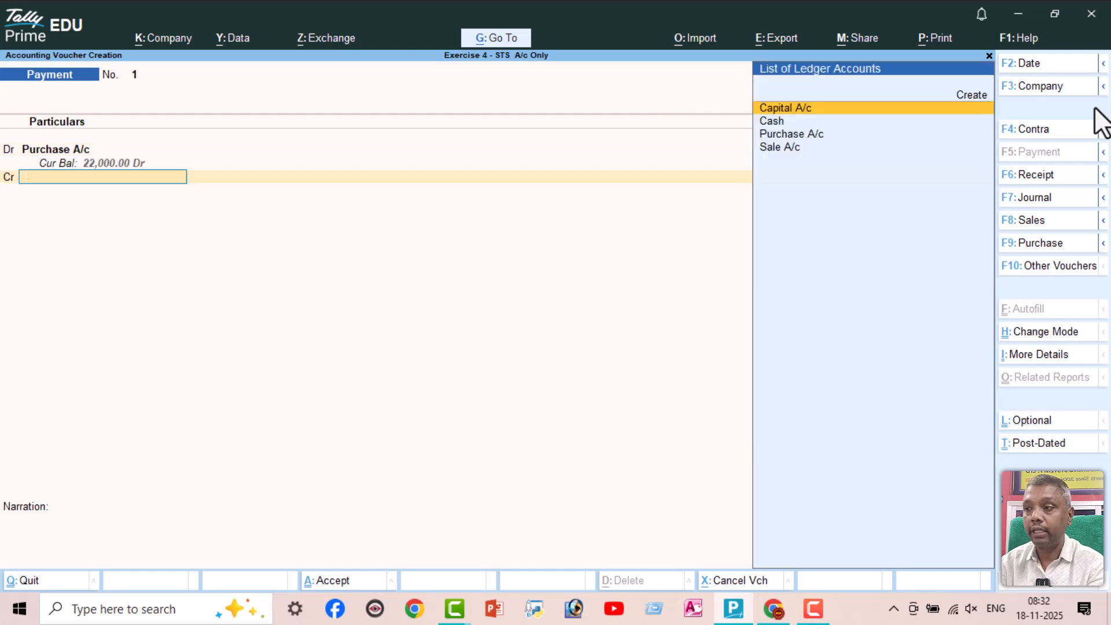
pyautogui.write('Cas')
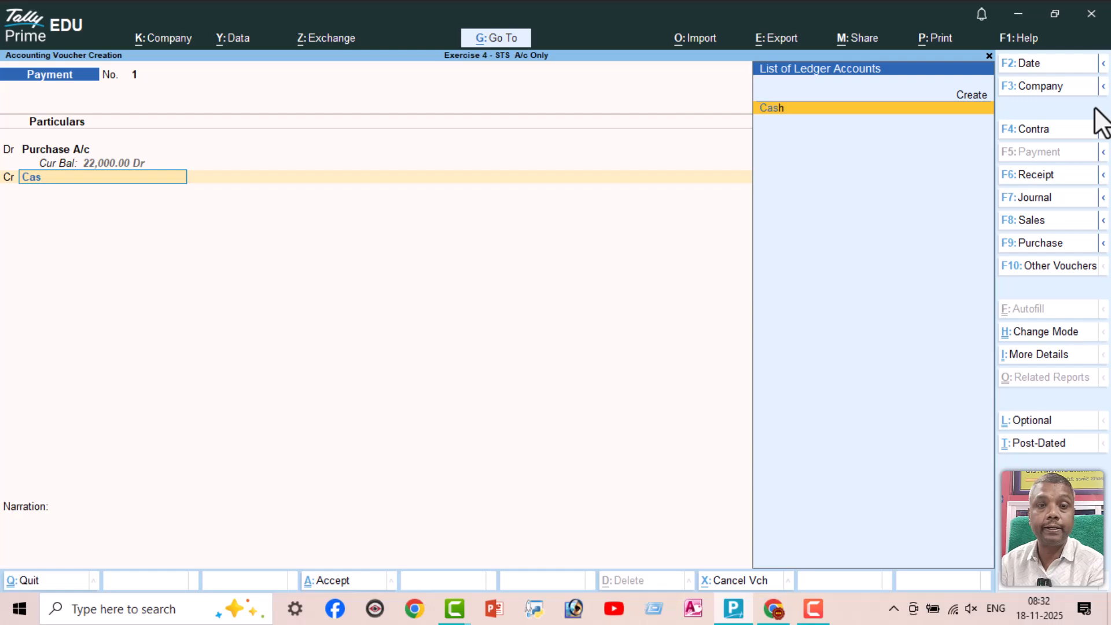
pyautogui.press('Return')
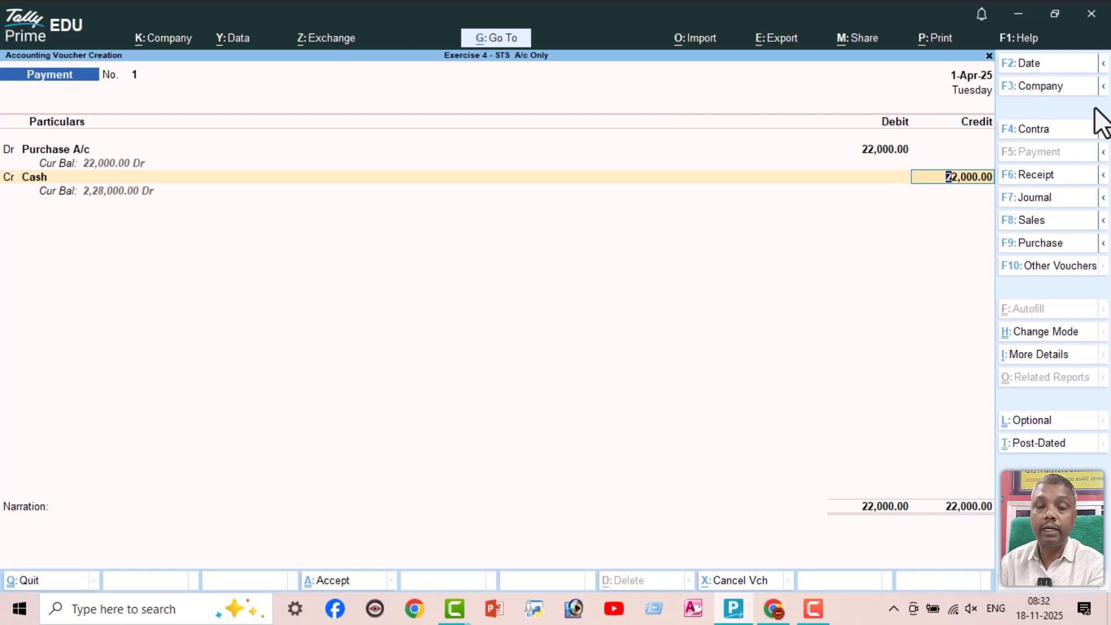
pyautogui.press('Return')
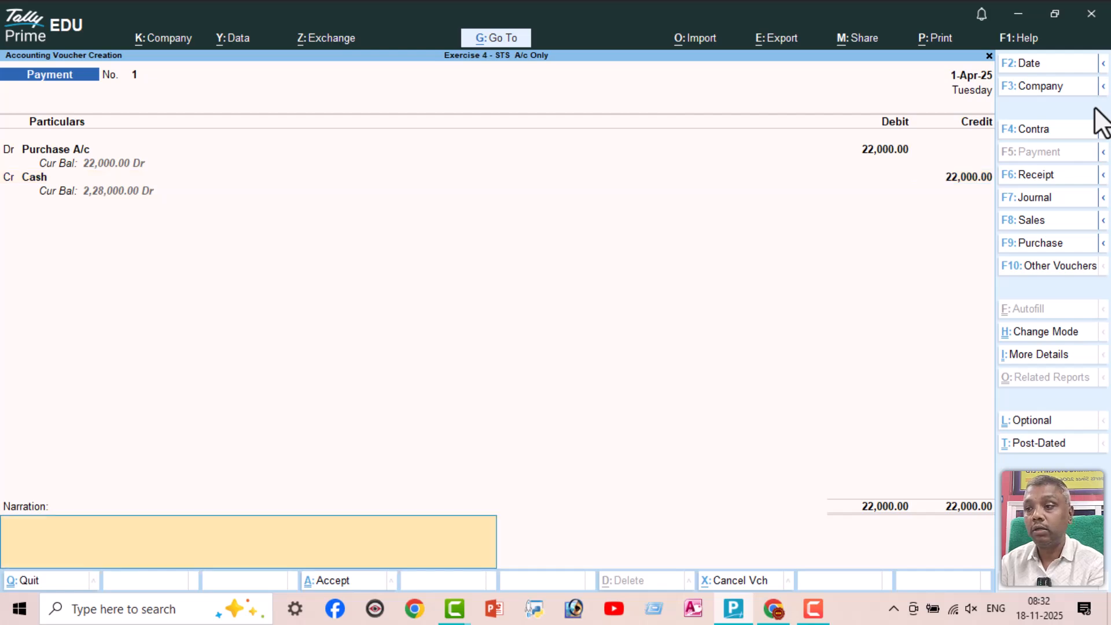
pyautogui.press('Return')
pyautogui.press('Return')
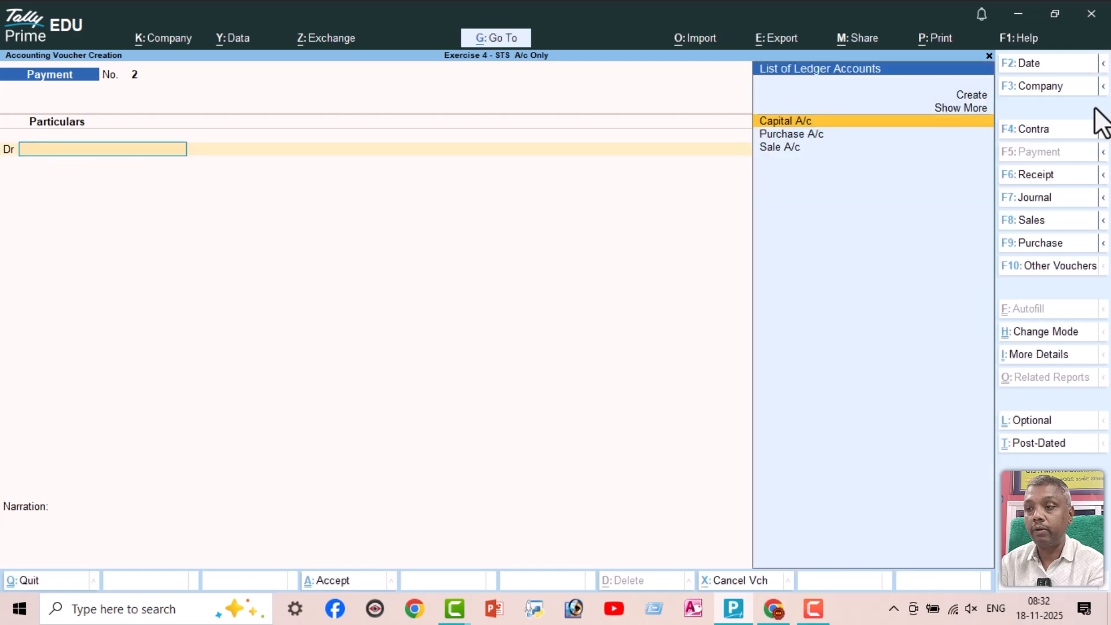
# Check the credit purchase in the exercise PDF and start a TallyPrime Purchase voucher in As Voucher mode, leaving supplier invoice number and date blank
pyautogui.hotkey('alt', 'Tab')
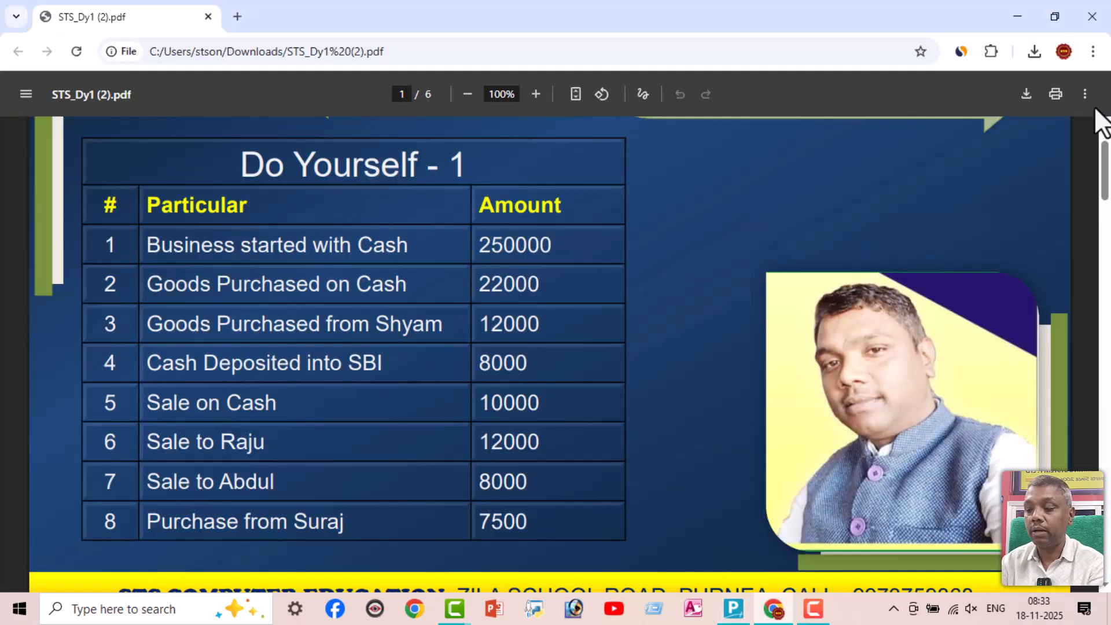
pyautogui.hotkey('alt', 'Tab')
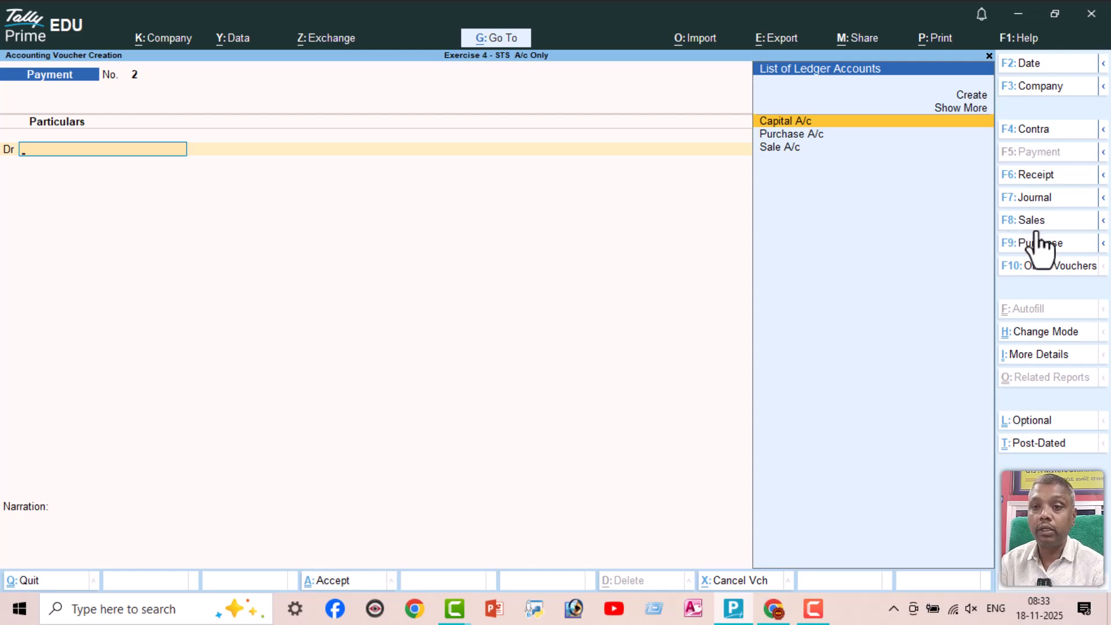
pyautogui.press('F9')
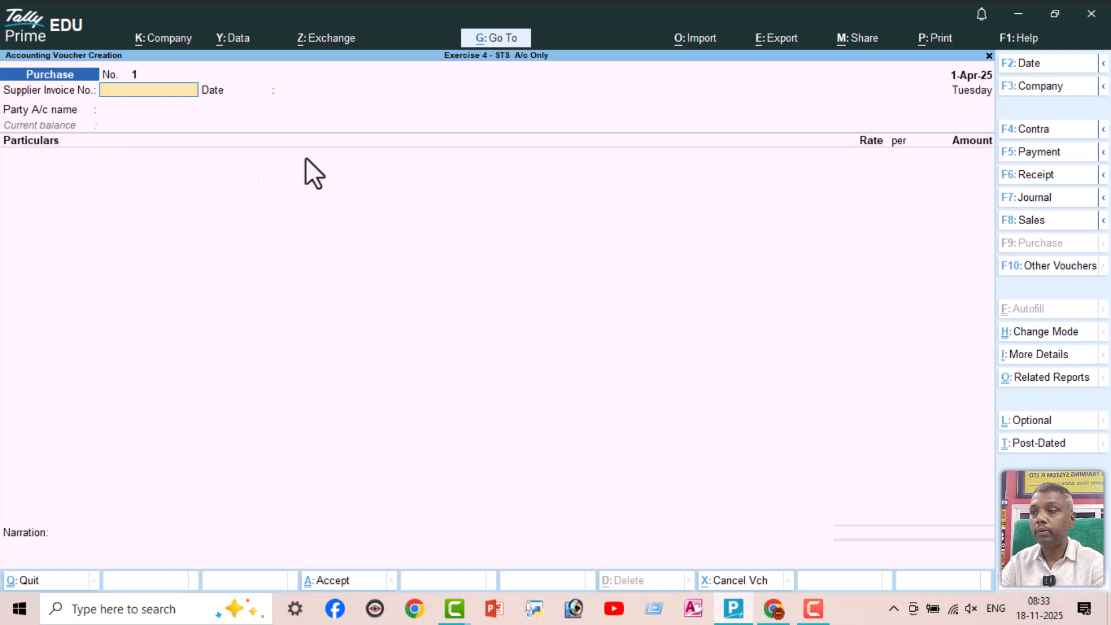
pyautogui.hotkey('ctrl', 'h')
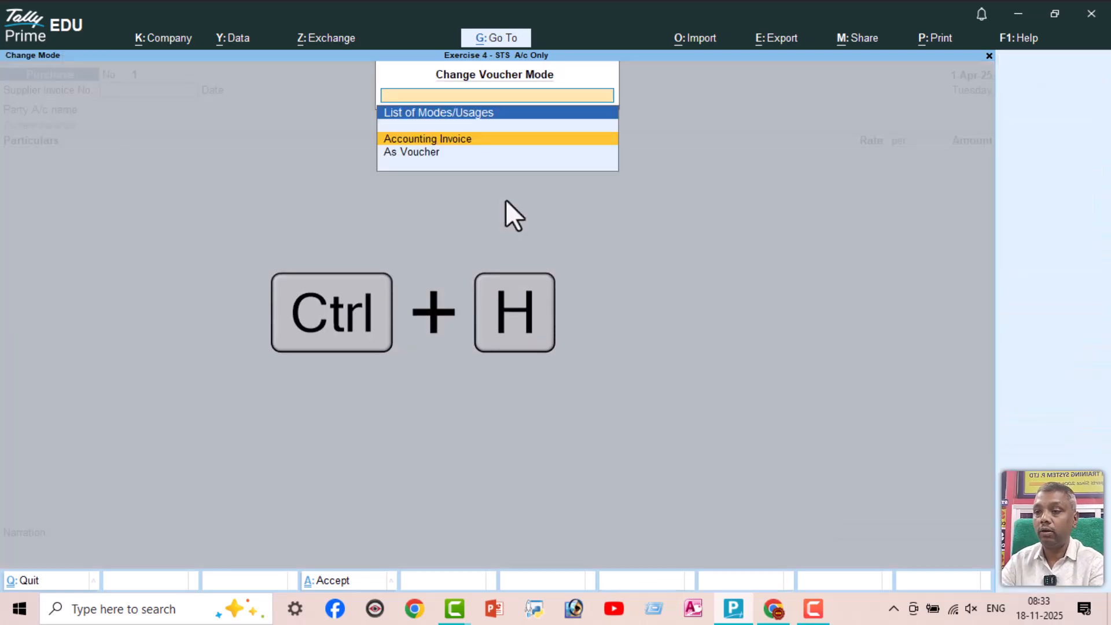
pyautogui.press('Down')
pyautogui.press('Return')
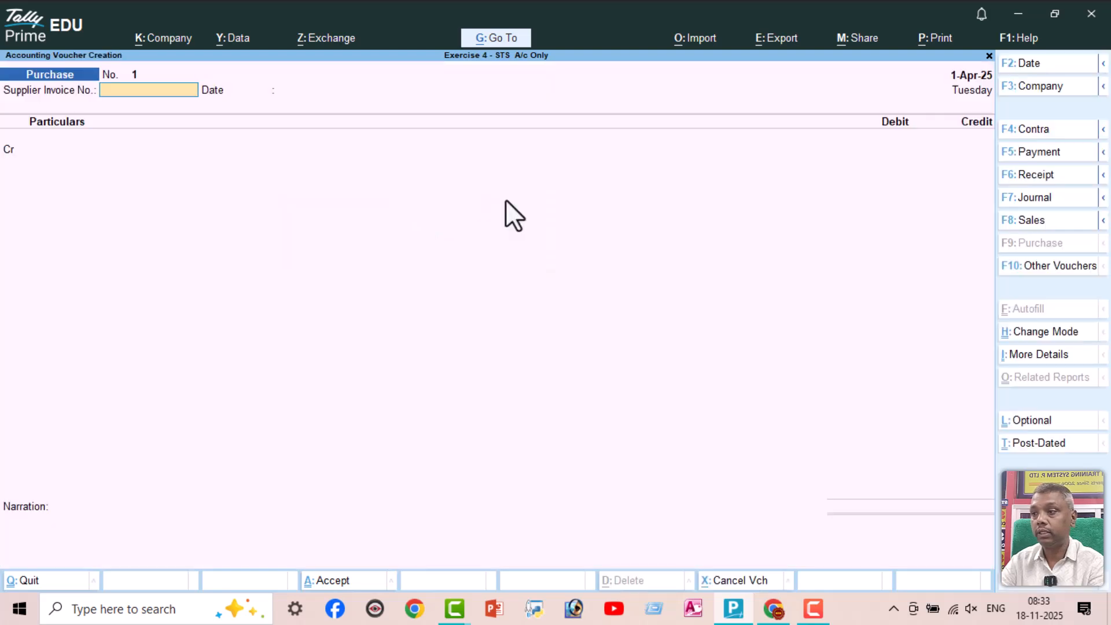
pyautogui.press('Return')
pyautogui.press('Return')
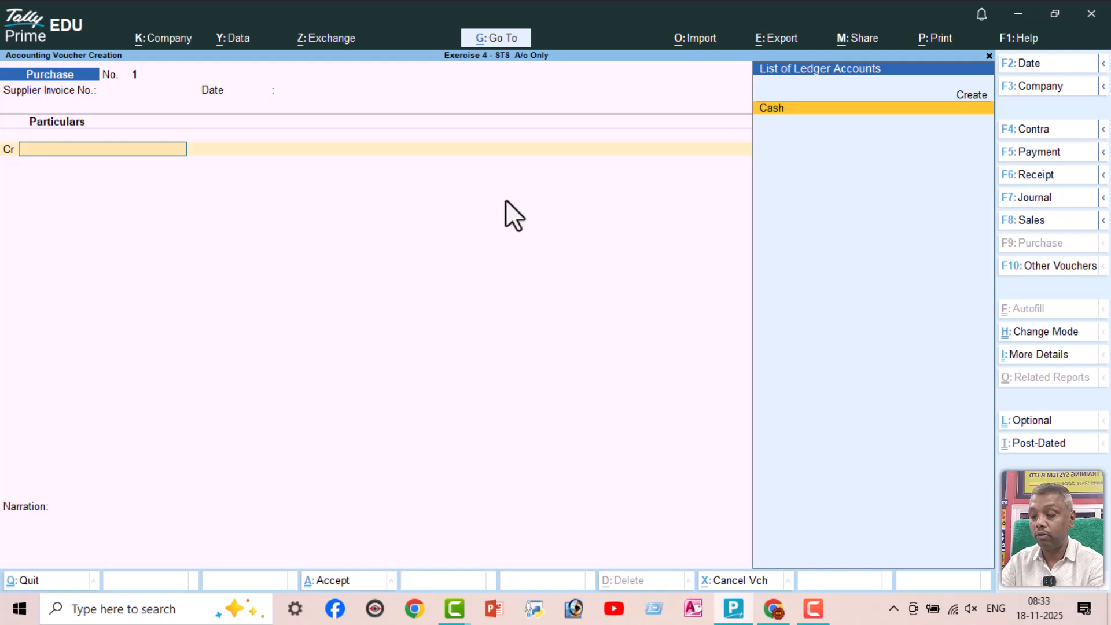
# Create a ledger for the supplier of the credit purchase under Sundry Creditors, keeping the default mailing details
pyautogui.hotkey('alt', 'c')
pyautogui.write('Shyam')
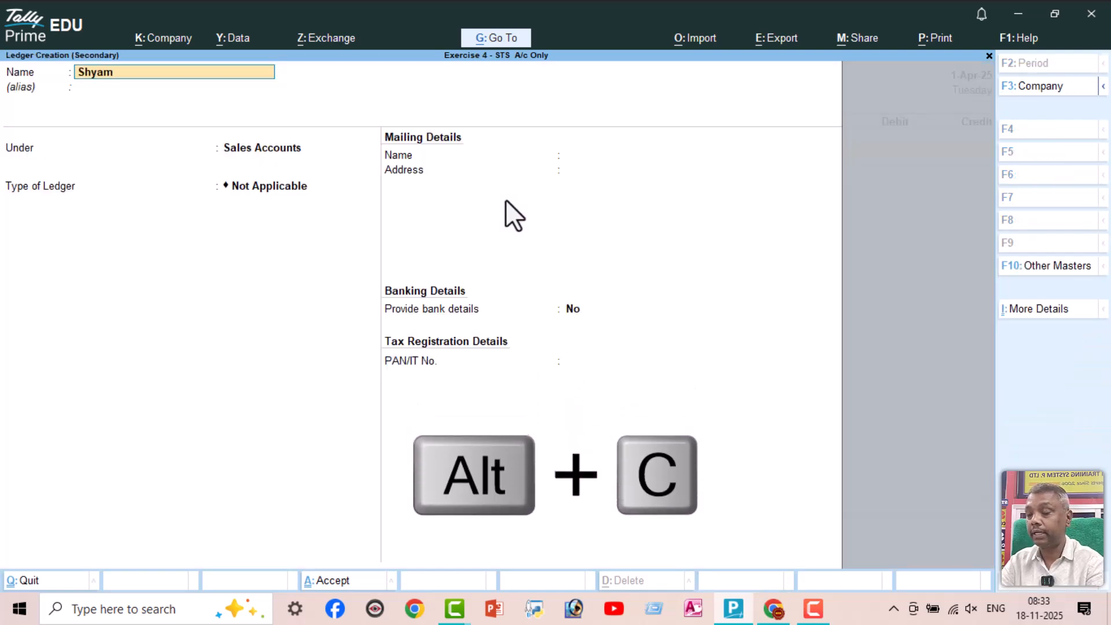
pyautogui.press('Return')
pyautogui.press('Return')
pyautogui.write('Sun')
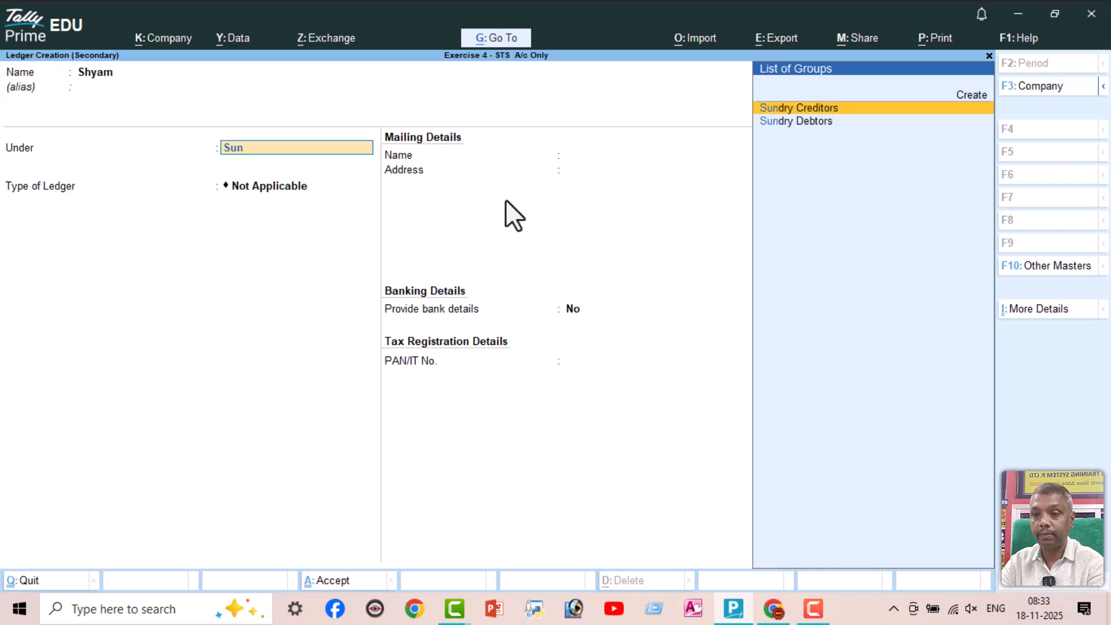
pyautogui.press('Return')
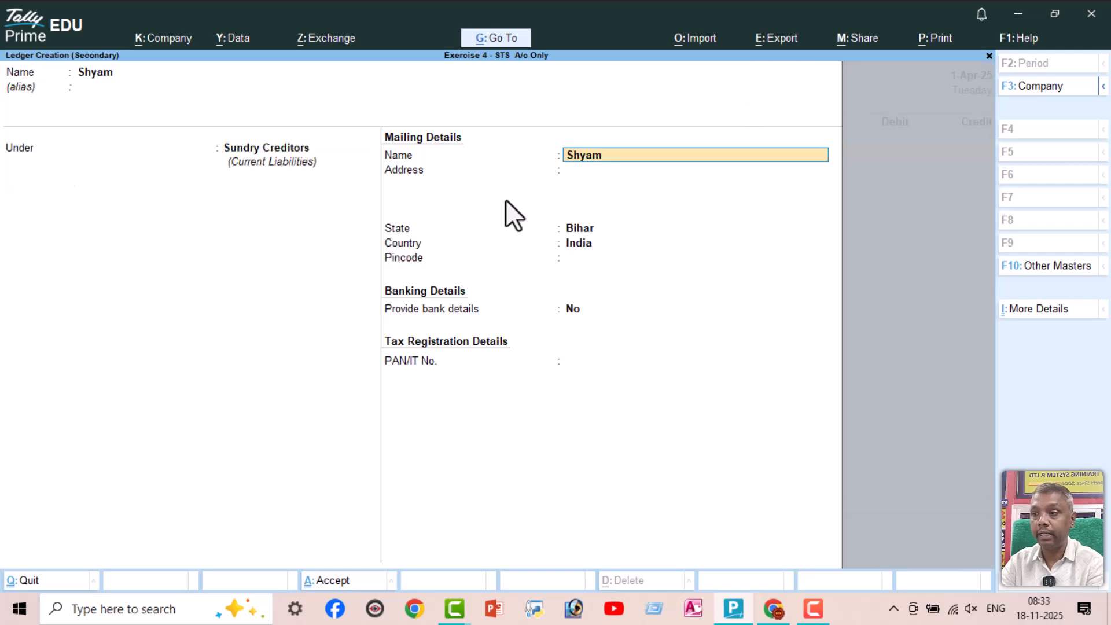
pyautogui.hotkey('ctrl', 'a')
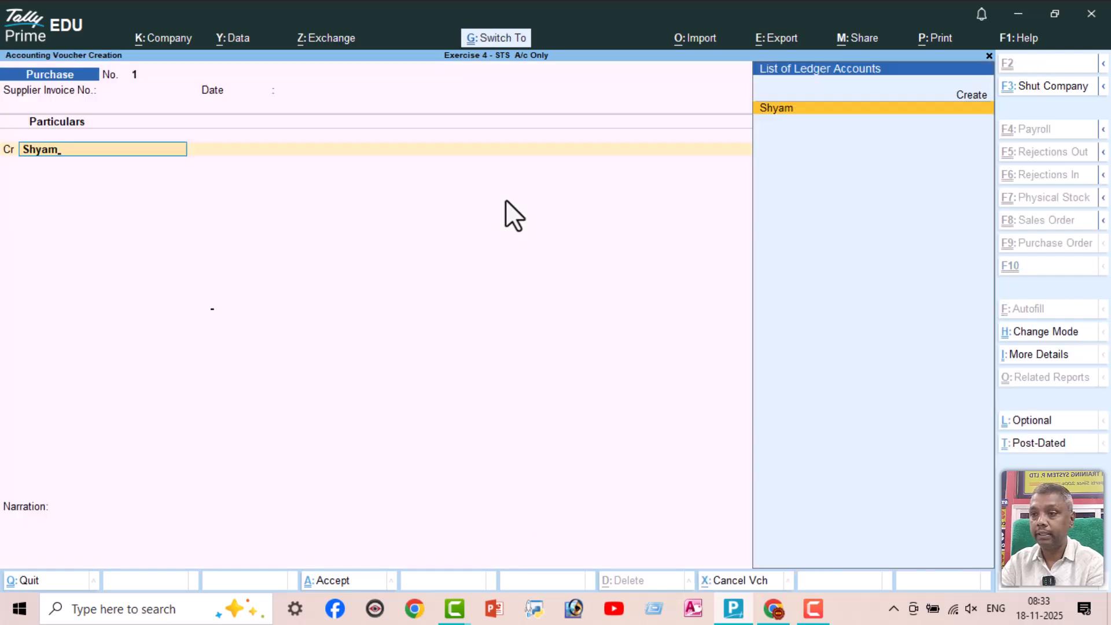
# Credit the supplier with 12000 in the Purchase voucher, leaving receipt and party details at their defaults, debit Purchase A/c with 12,000 and save
pyautogui.press('Return')
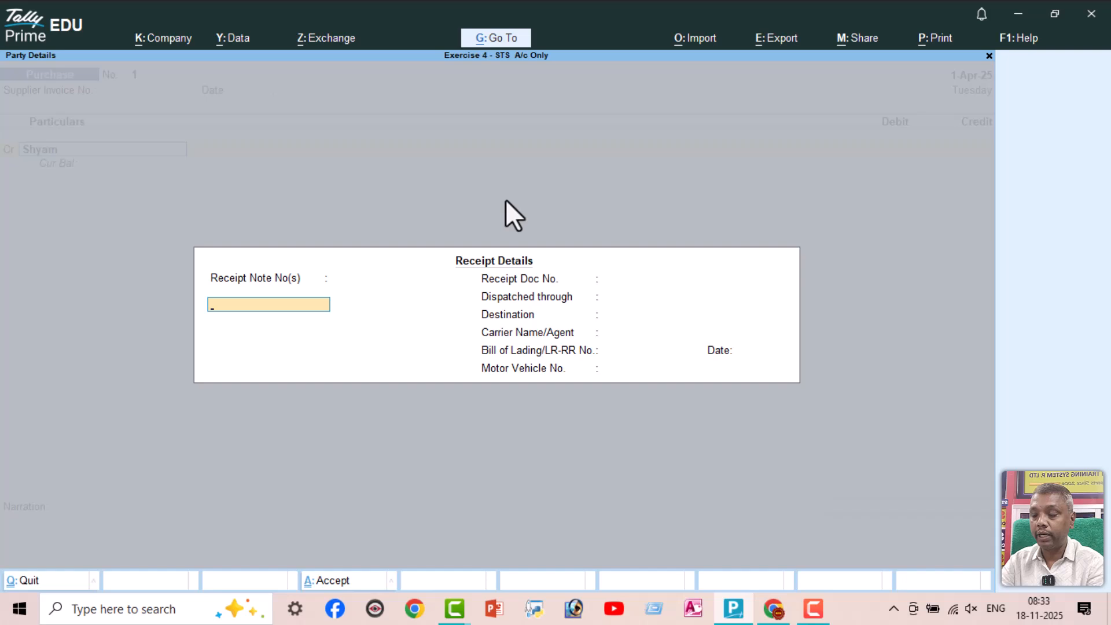
pyautogui.hotkey('ctrl', 'a')
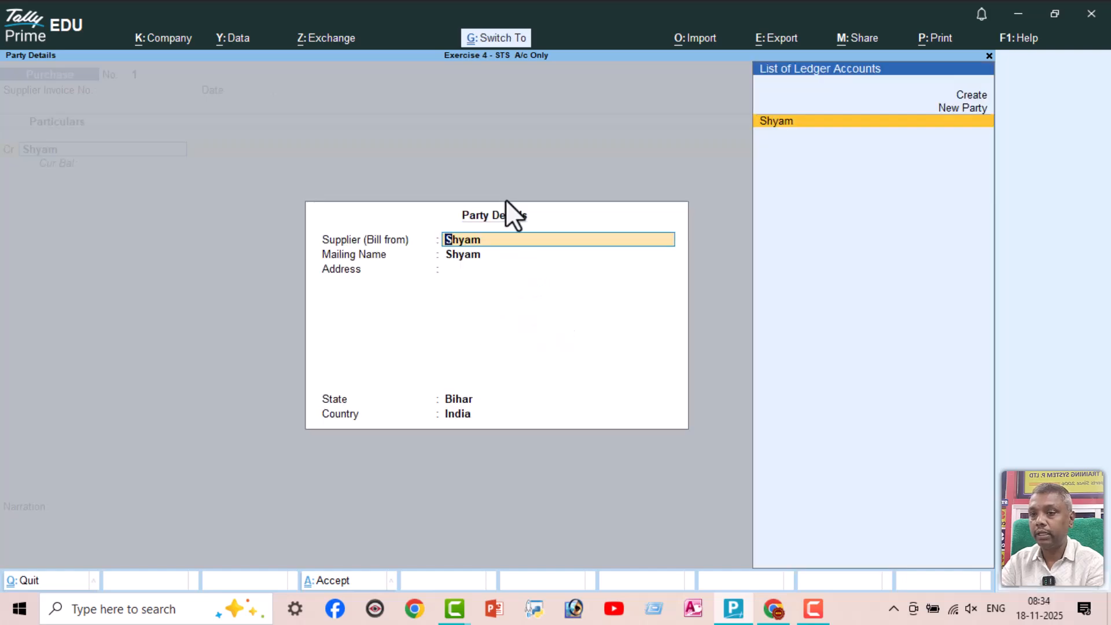
pyautogui.hotkey('ctrl', 'a')
pyautogui.hotkey('alt', 'Tab')
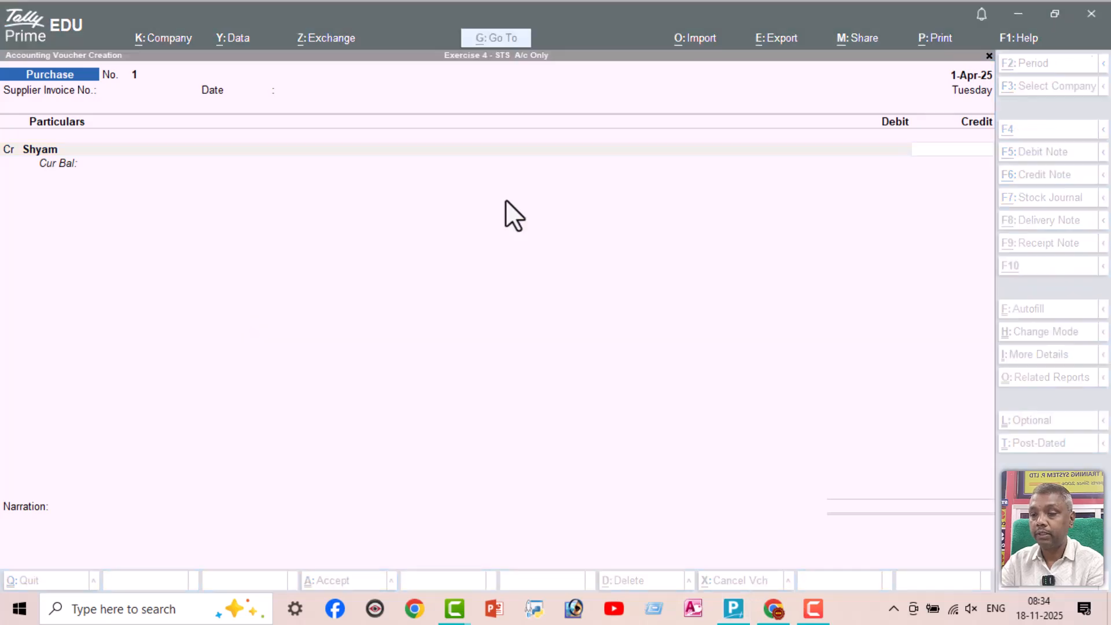
pyautogui.hotkey('alt', 'Tab')
pyautogui.write('12000')
pyautogui.press('Return')
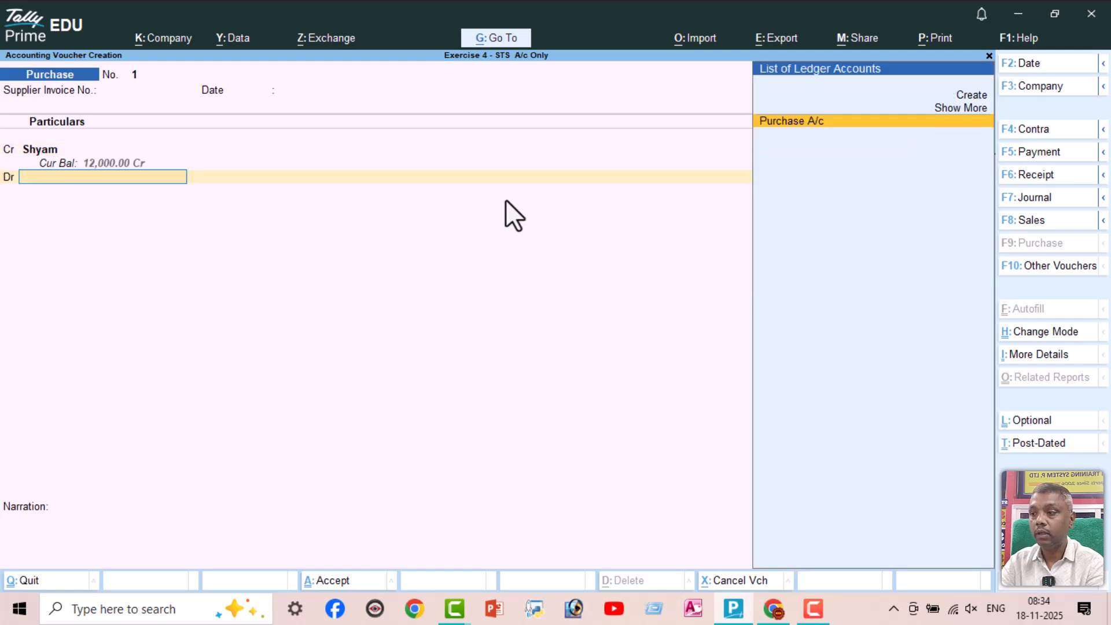
pyautogui.press('Return')
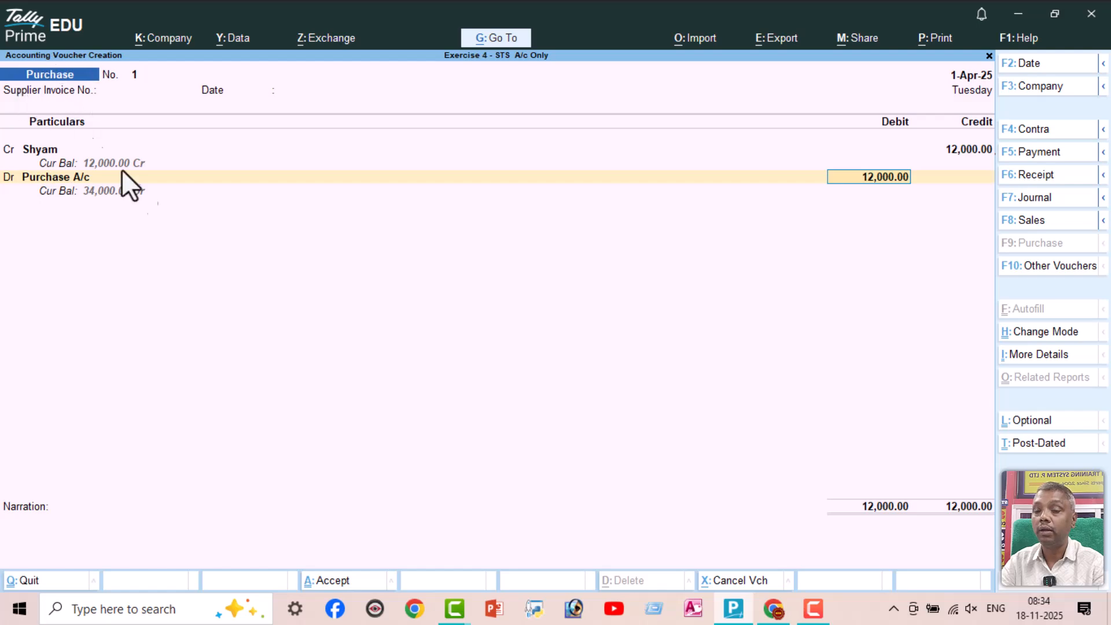
pyautogui.hotkey('ctrl', 'a')
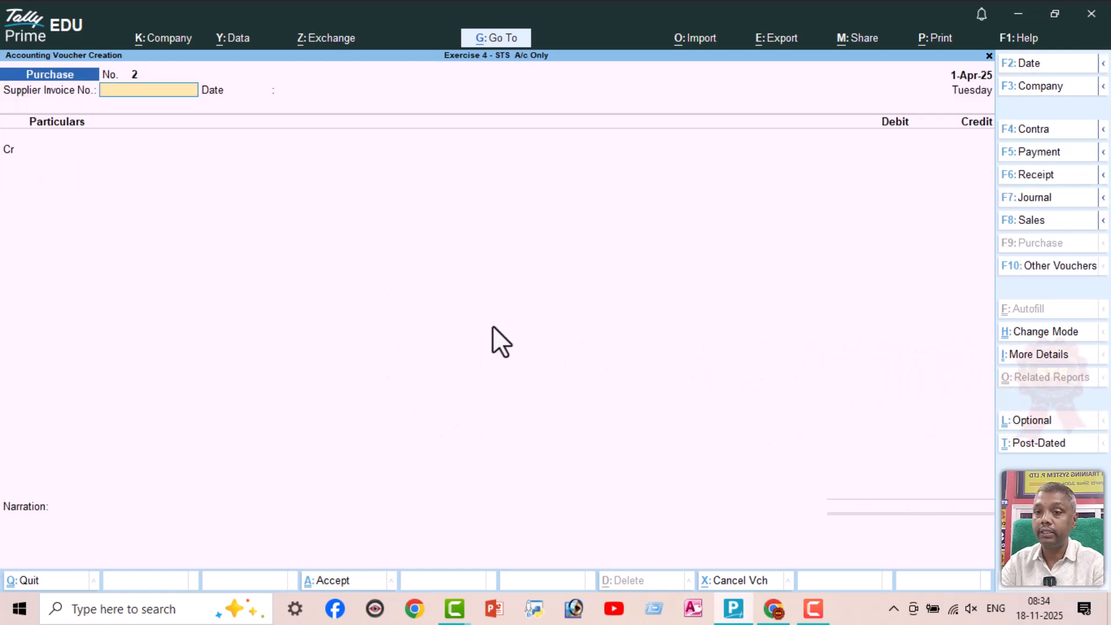
# Check the cash deposit in the exercise PDF and start a TallyPrime Contra voucher crediting Cash with 8000
pyautogui.hotkey('alt', 'Tab')
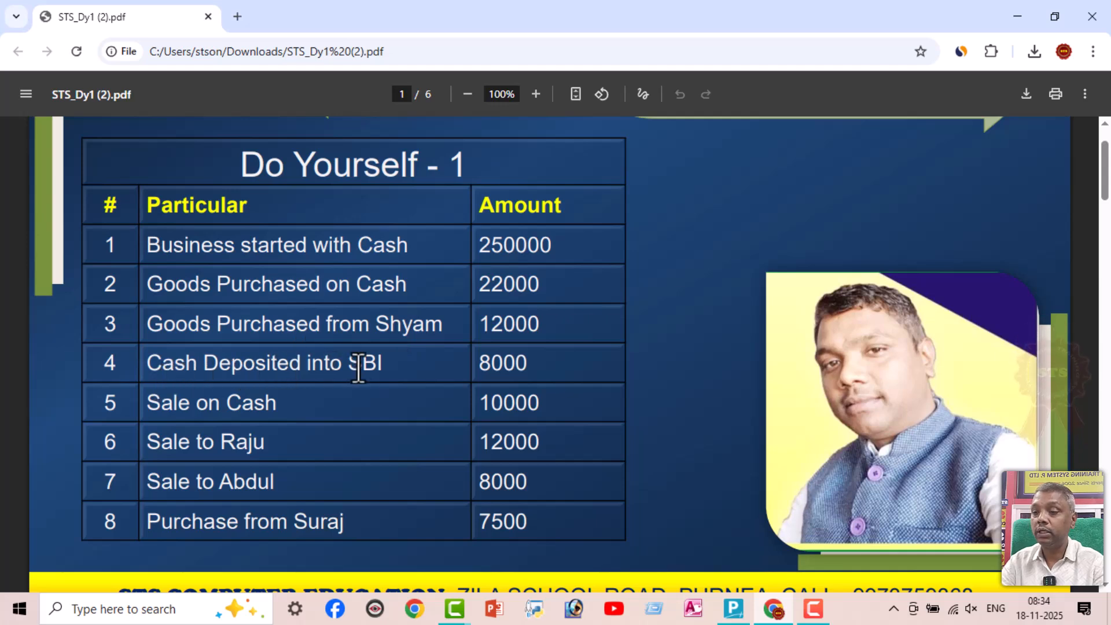
pyautogui.hotkey('alt', 'Tab')
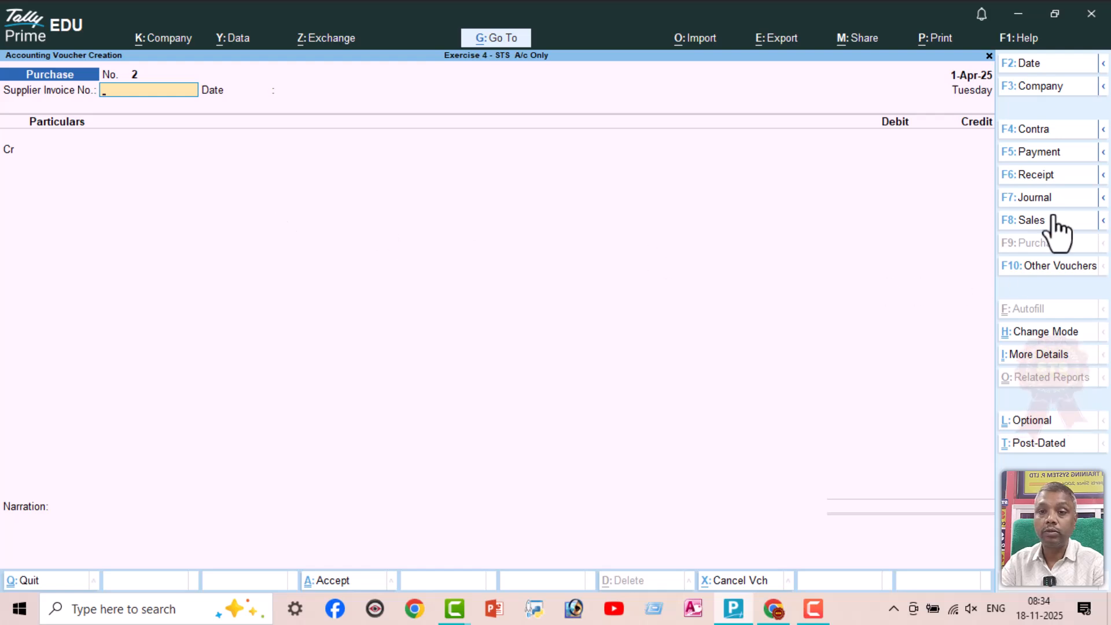
pyautogui.click(1053, 129)
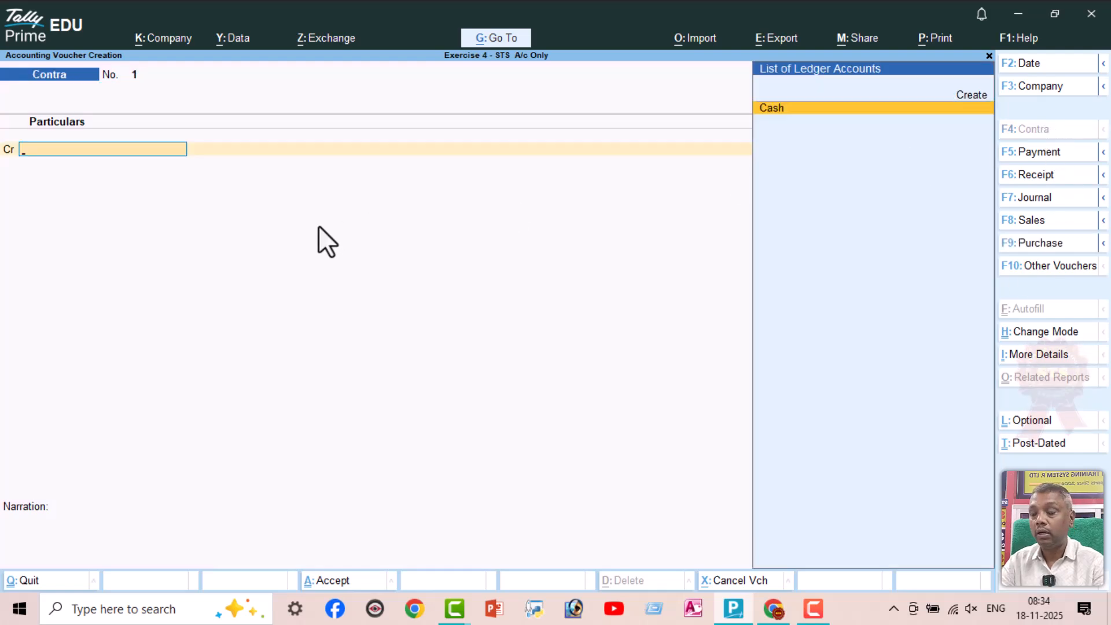
pyautogui.write('cas')
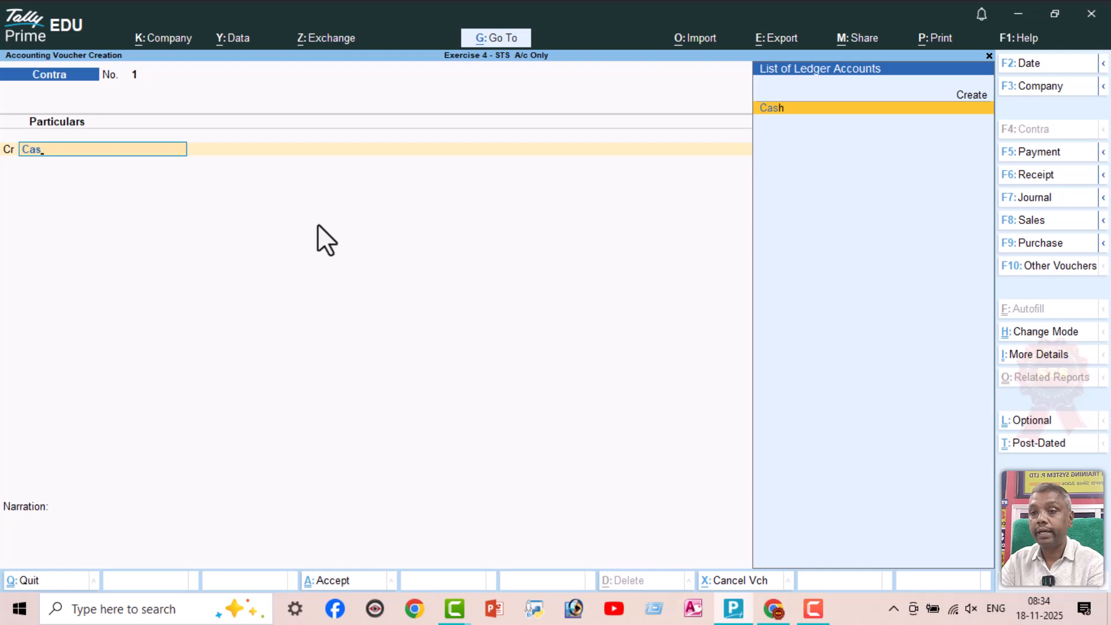
pyautogui.press('Return')
pyautogui.write('8000')
pyautogui.press('Return')
# Create the ledger SBI A/c under Bank Accounts for the debit line, debit it with 8,000 and save the Contra voucher
pyautogui.write('d')
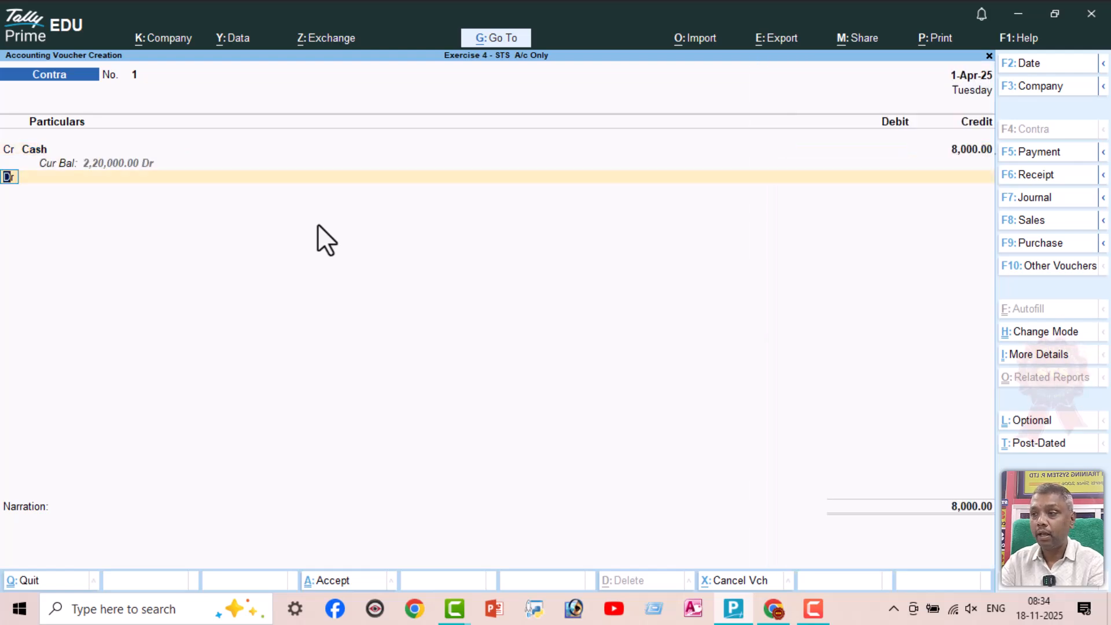
pyautogui.press('Return')
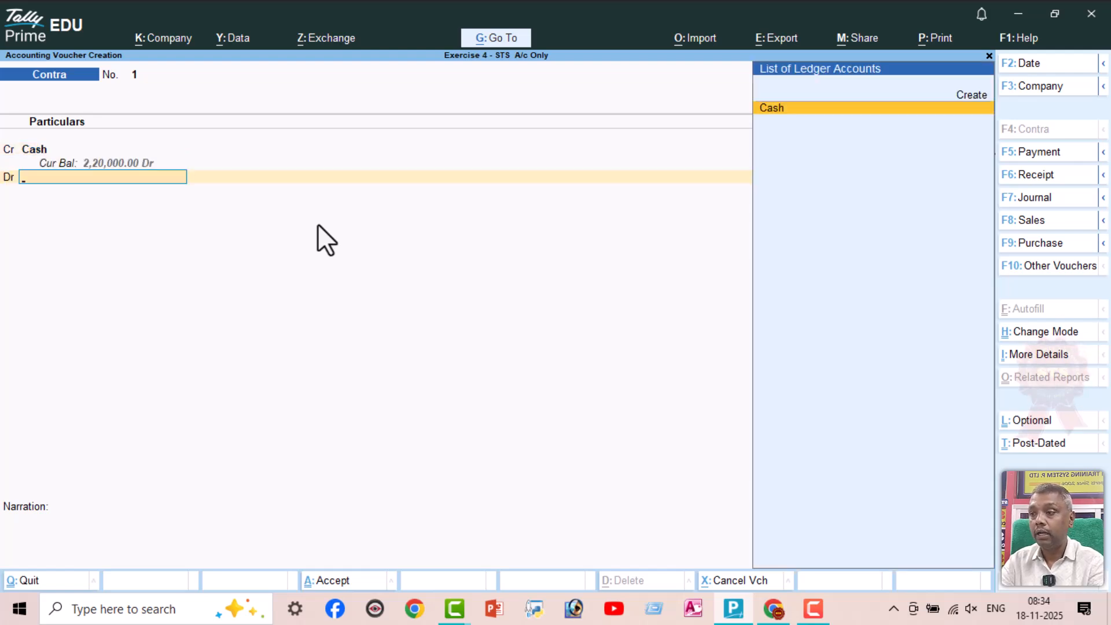
pyautogui.hotkey('alt', 'c')
pyautogui.write('SBI A/C')
pyautogui.press('BackSpace')
pyautogui.press('BackSpace')
pyautogui.write(',')
pyautogui.press('BackSpace')
pyautogui.write('/')
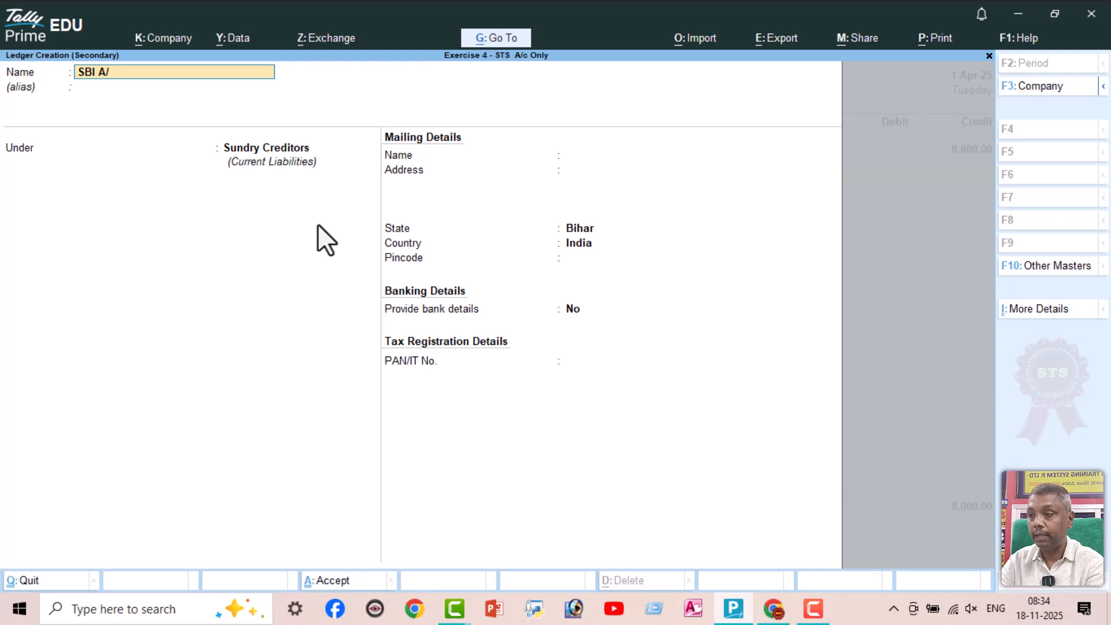
pyautogui.write('c')
pyautogui.press('Return')
pyautogui.press('Return')
pyautogui.write('Ban')
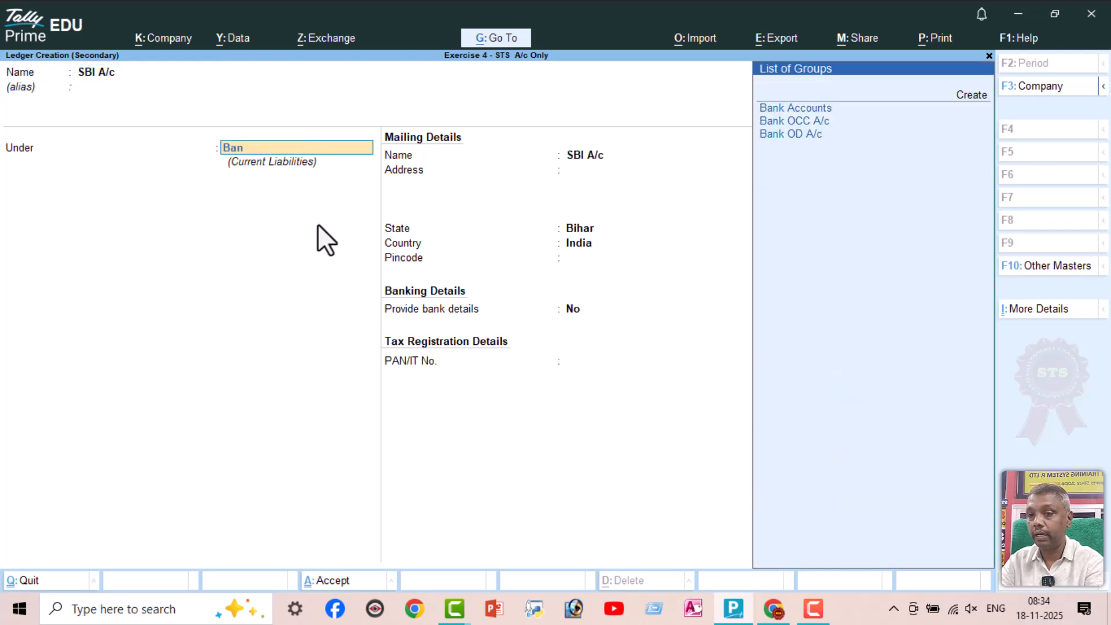
pyautogui.press('Return')
pyautogui.hotkey('ctrl', 'a')
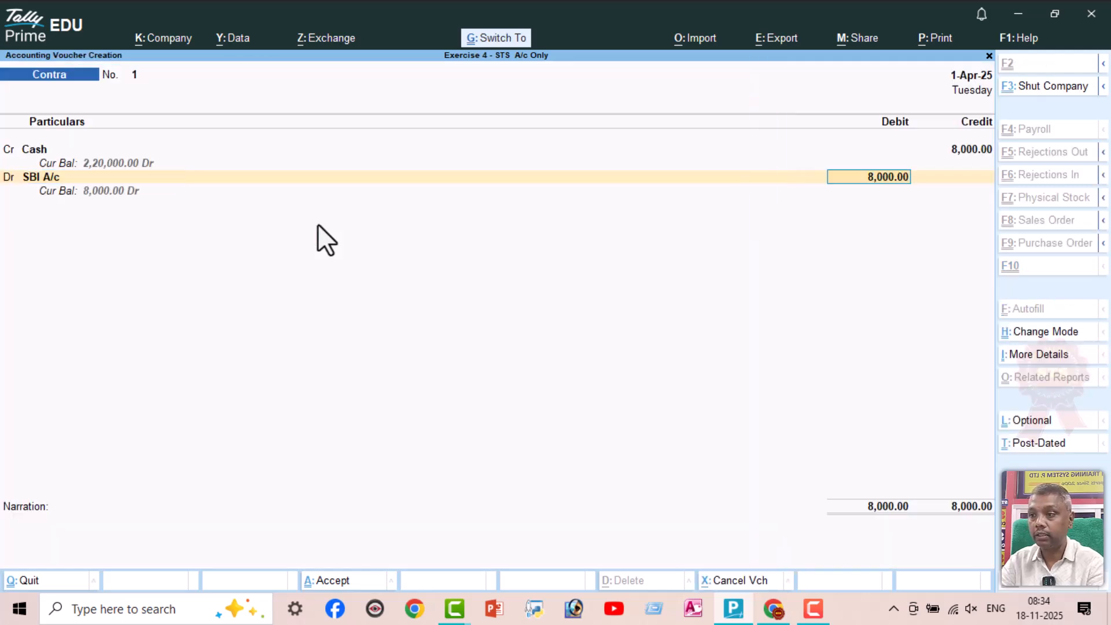
pyautogui.press('ctrl')
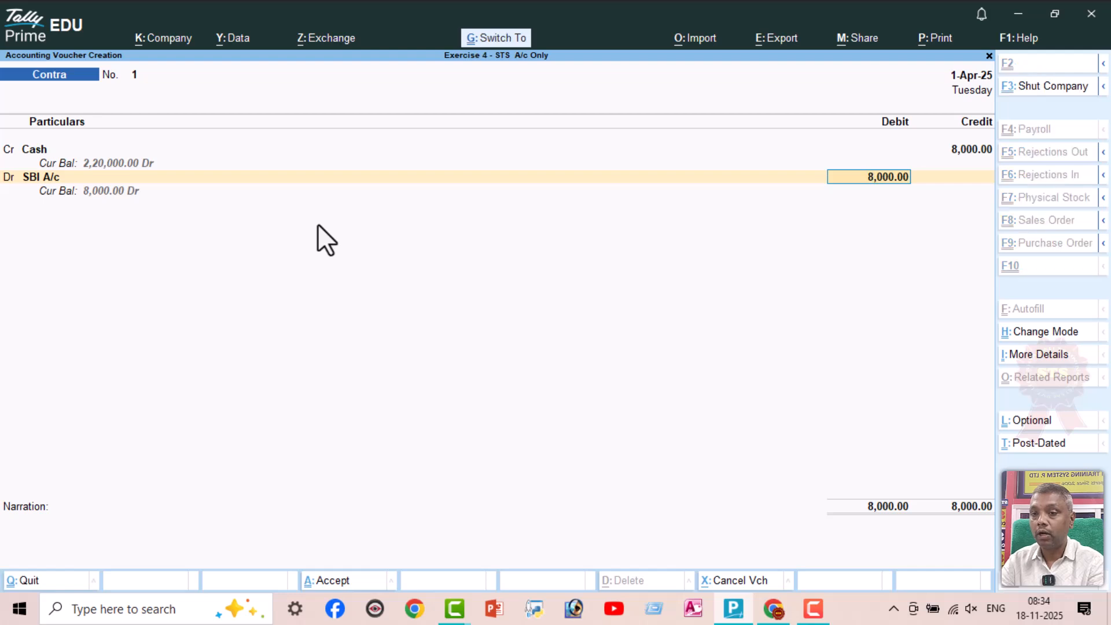
pyautogui.hotkey('ctrl', 'a')
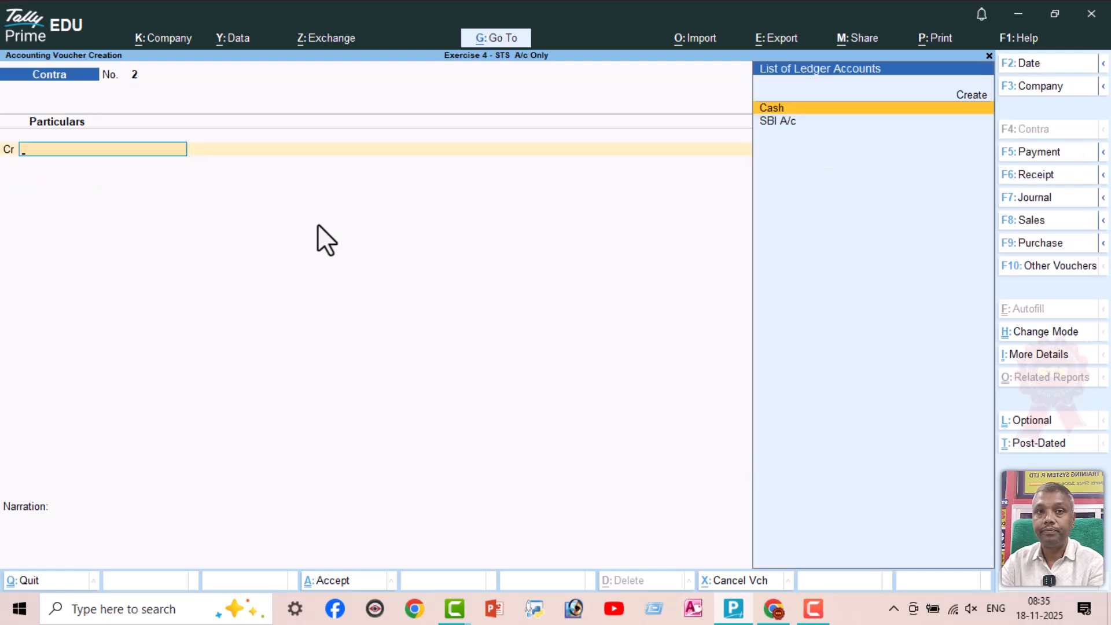
# Check the cash sale in the exercise PDF and start a TallyPrime Receipt voucher crediting Sale A/c with 10000
pyautogui.click(773, 610)
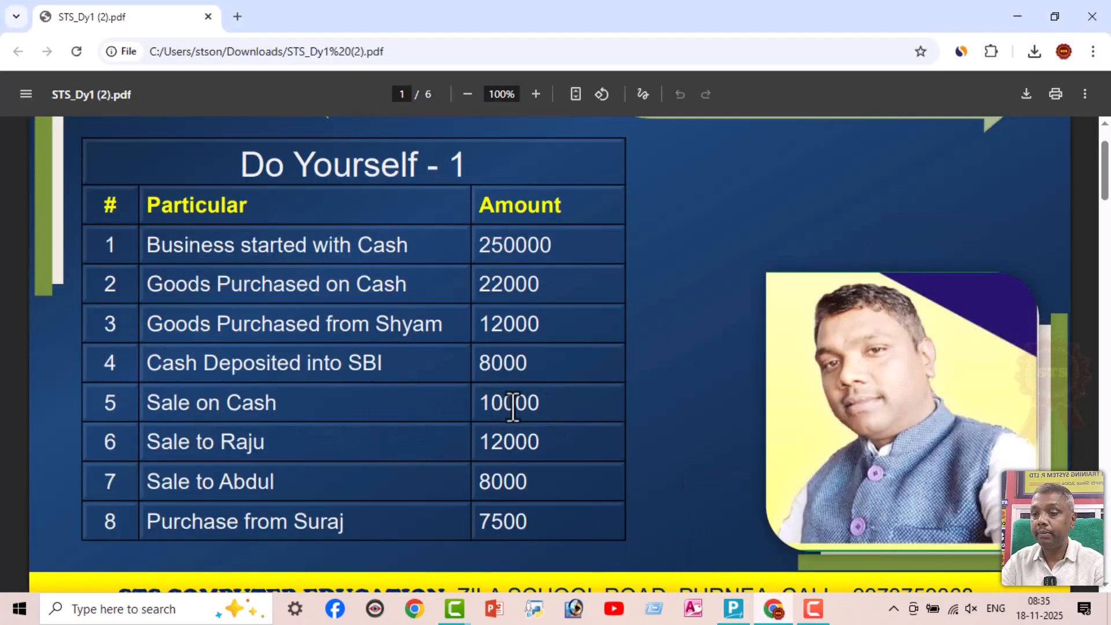
pyautogui.hotkey('alt', 'Tab')
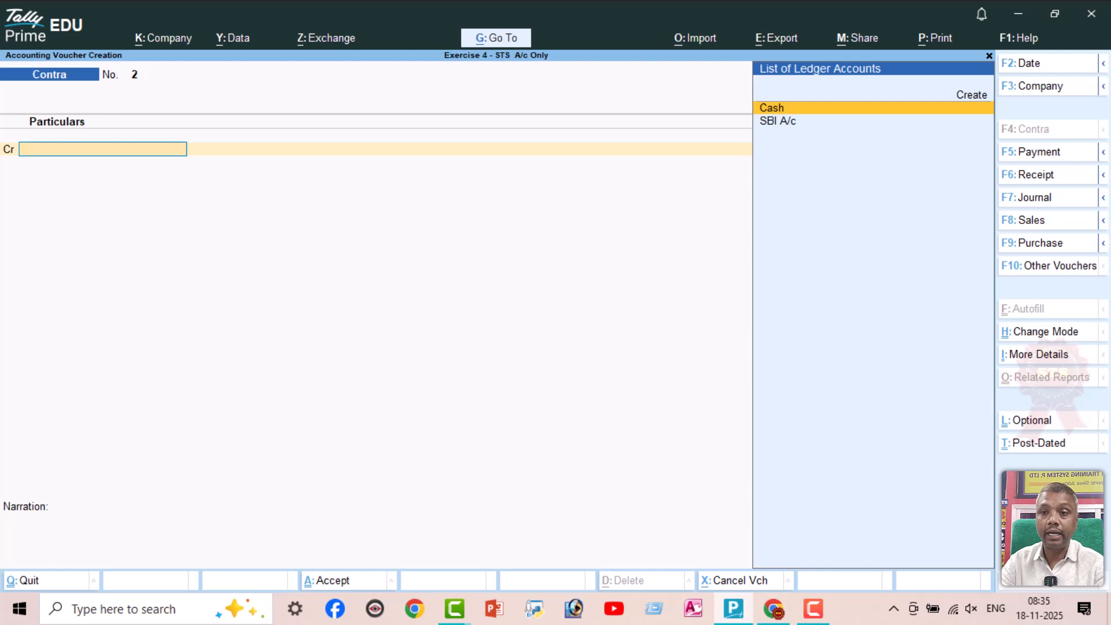
pyautogui.click(1046, 177)
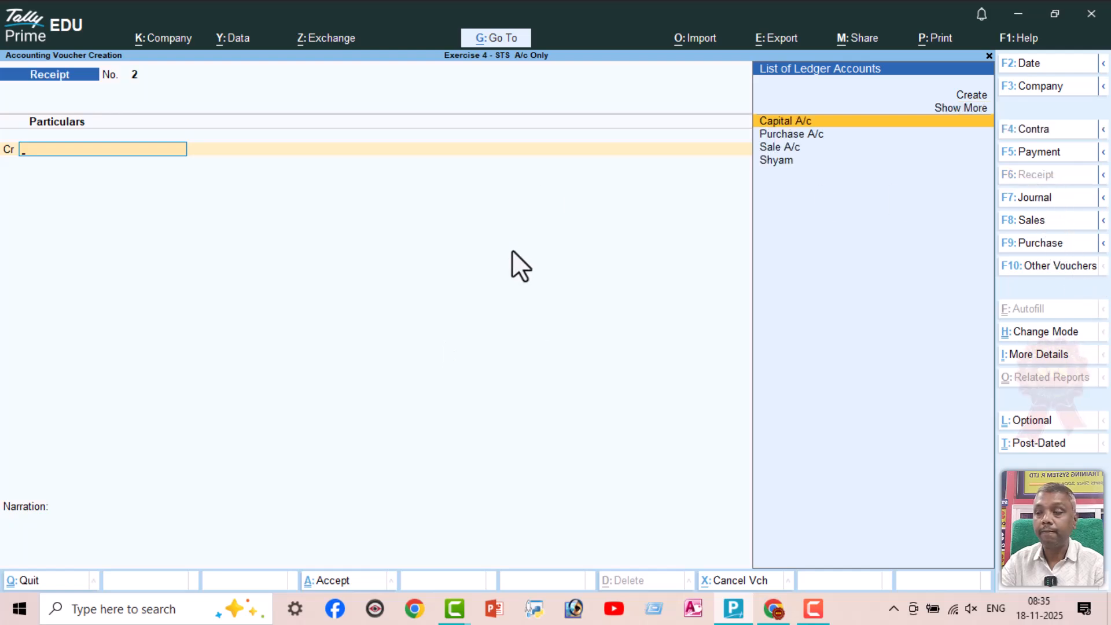
pyautogui.write('S')
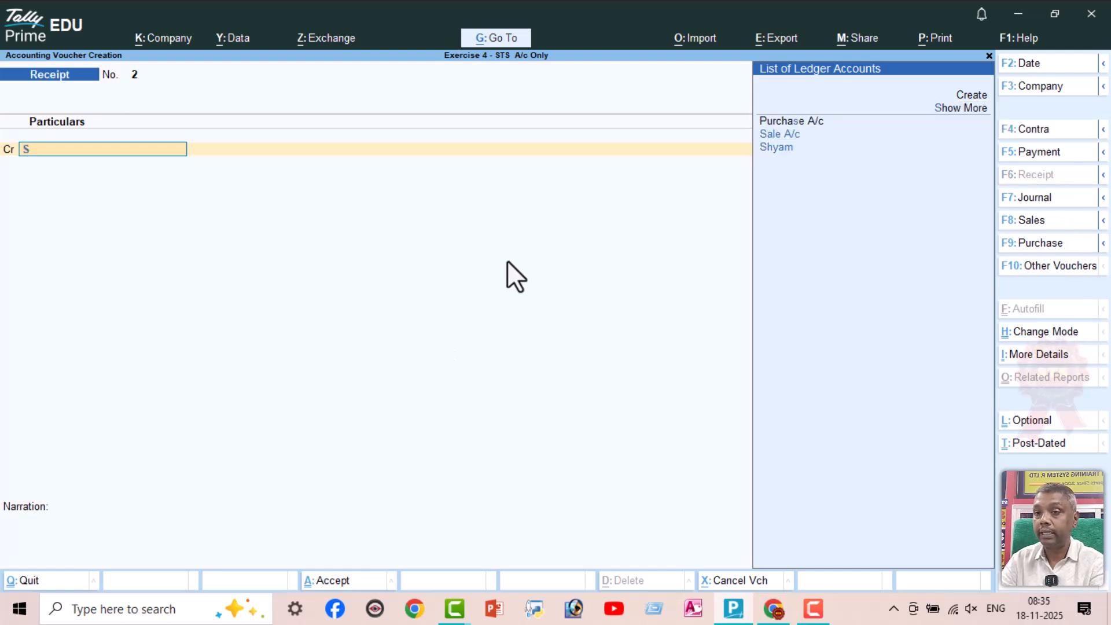
pyautogui.press('Down')
pyautogui.press('Down')
pyautogui.press('Up')
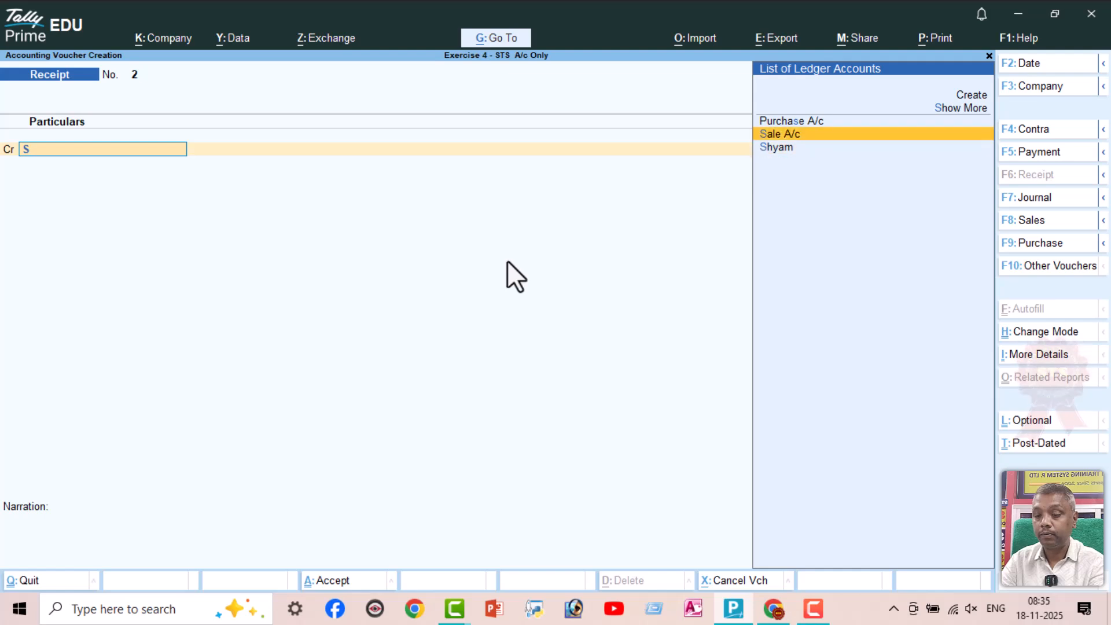
pyautogui.press('Return')
pyautogui.write('10000')
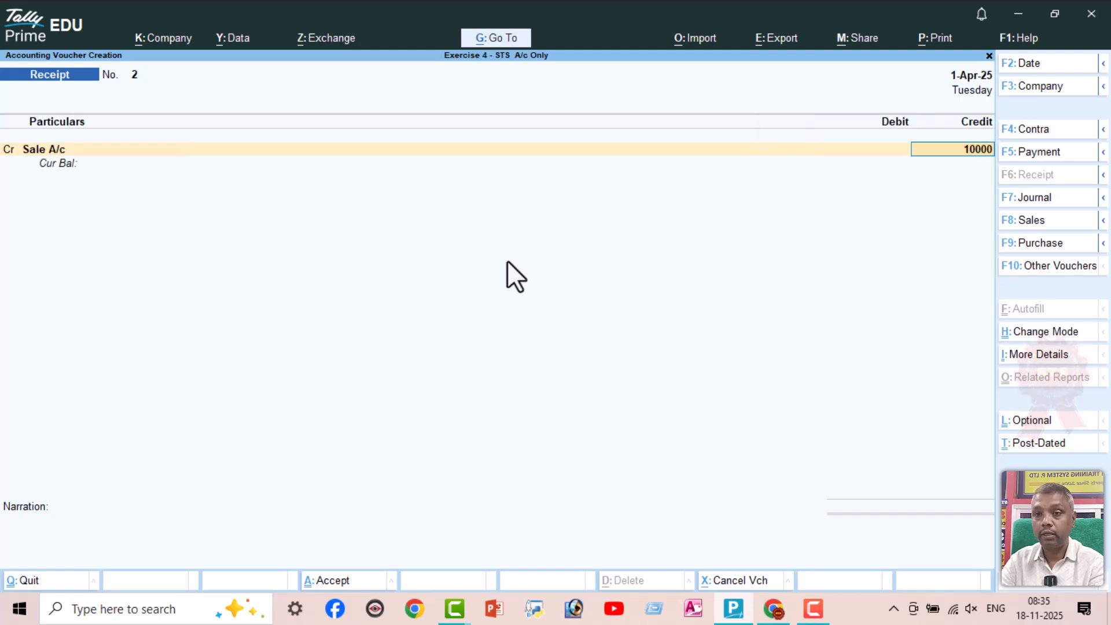
pyautogui.press('Return')
# Debit Cash with 10,000 in the Receipt voucher and save it without a narration
pyautogui.press('Return')
pyautogui.write('Cas')
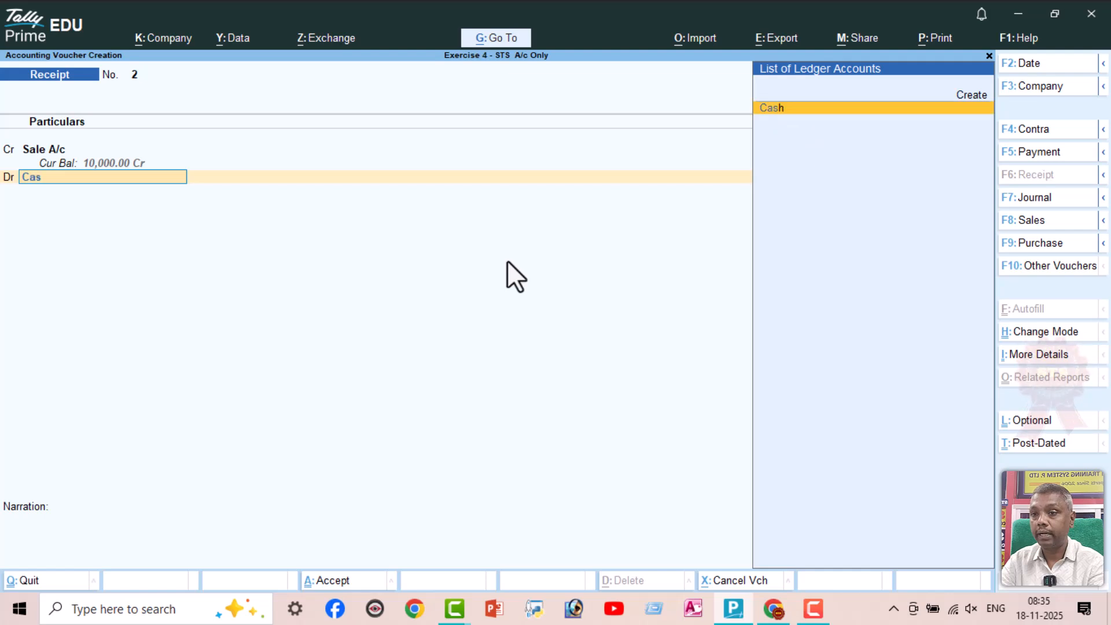
pyautogui.press('Return')
pyautogui.press('Return')
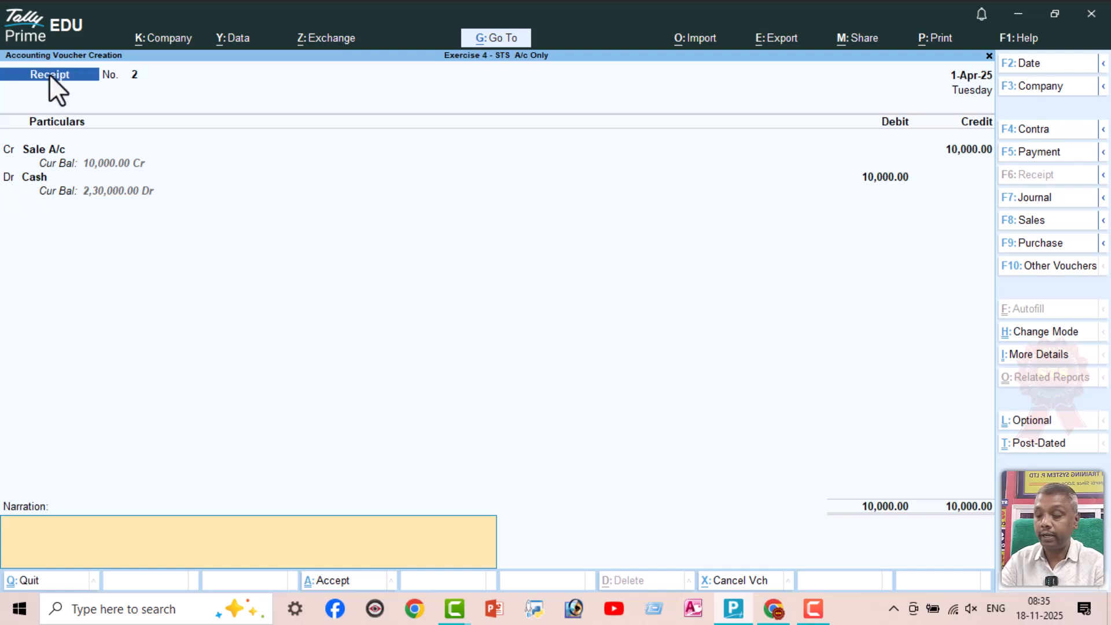
pyautogui.press('ctrl')
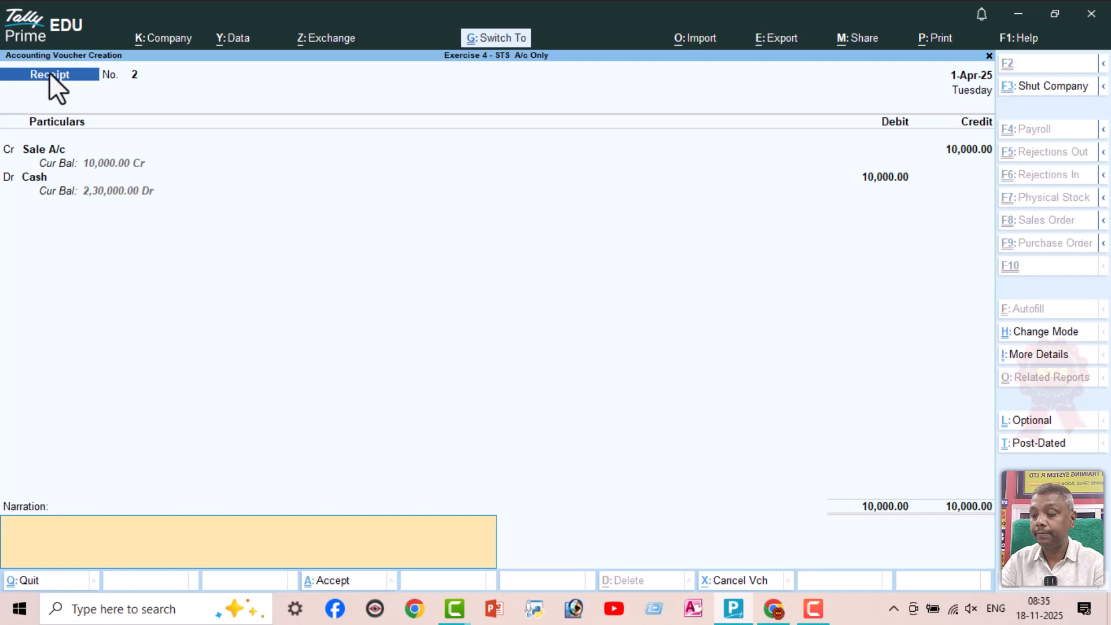
pyautogui.hotkey('ctrl', 'a')
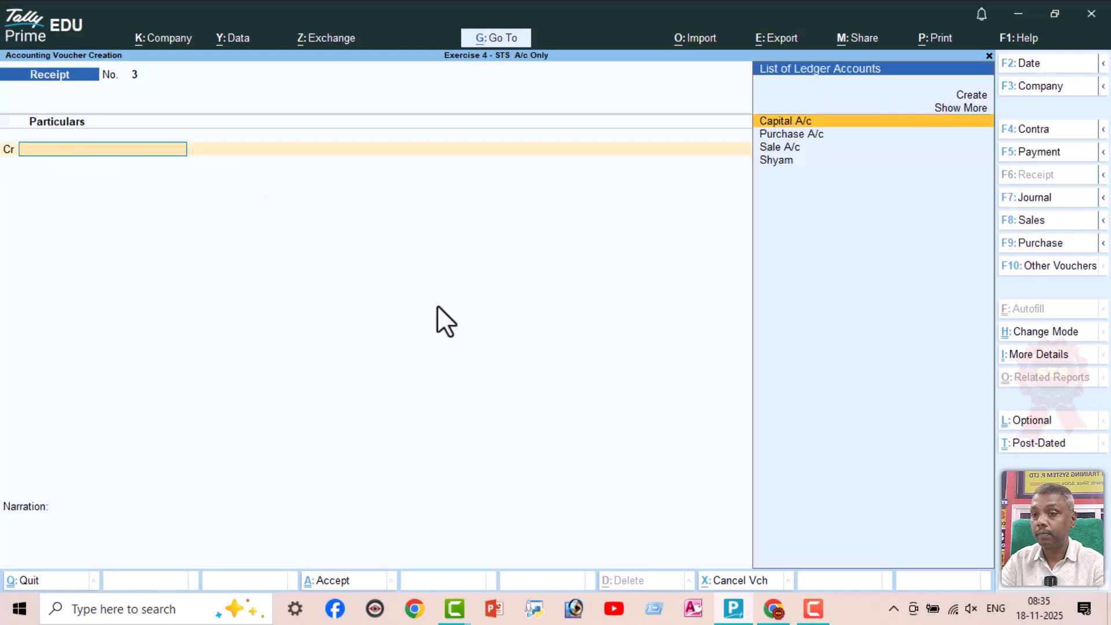
# Check the line 6 sale in the exercise PDF and start a TallyPrime Sales voucher in As Voucher mode
pyautogui.click(774, 608)
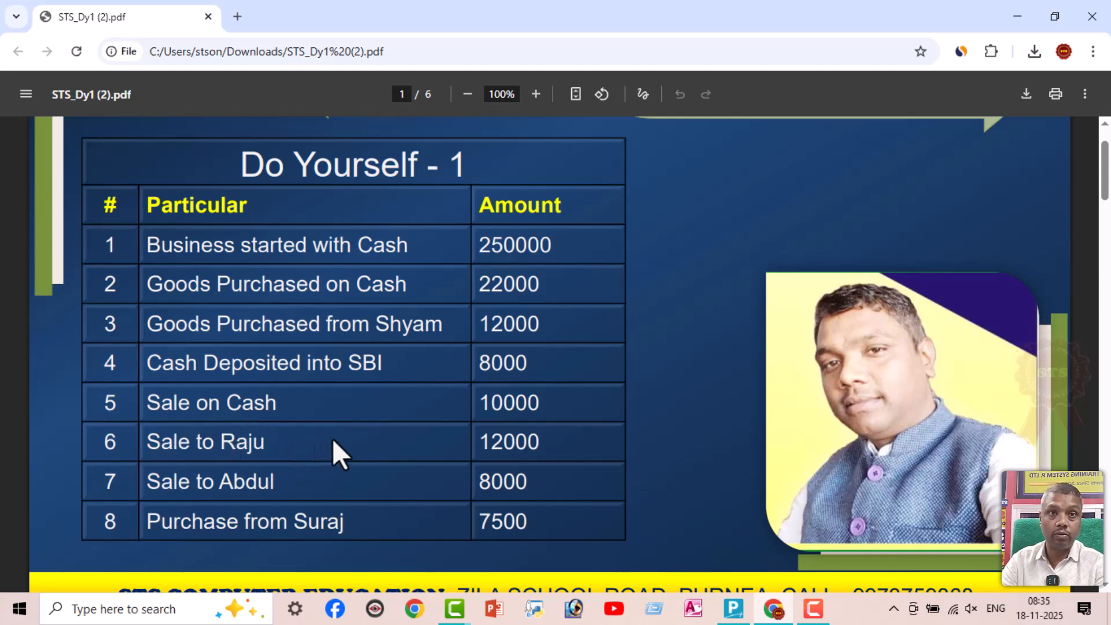
pyautogui.hotkey('alt', 'Tab')
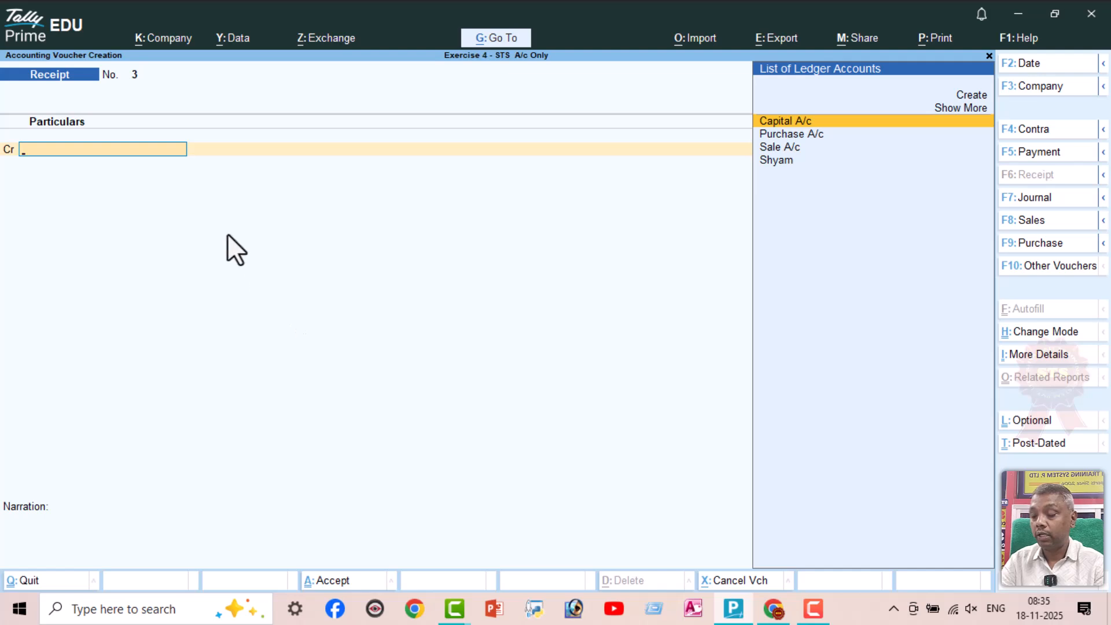
pyautogui.click(1040, 222)
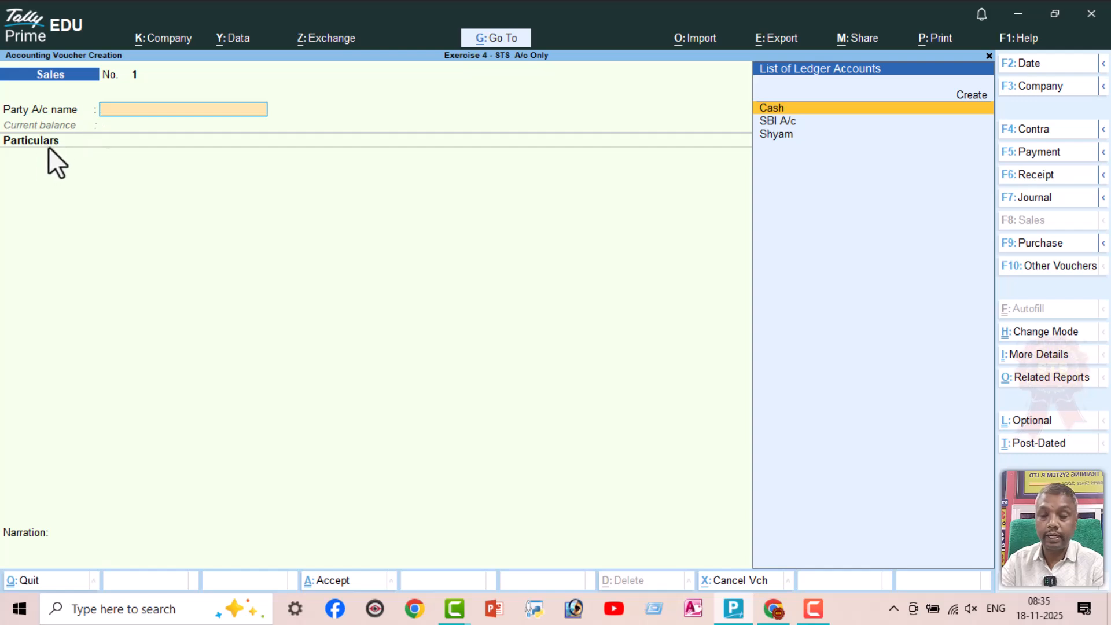
pyautogui.hotkey('ctrl', 'h')
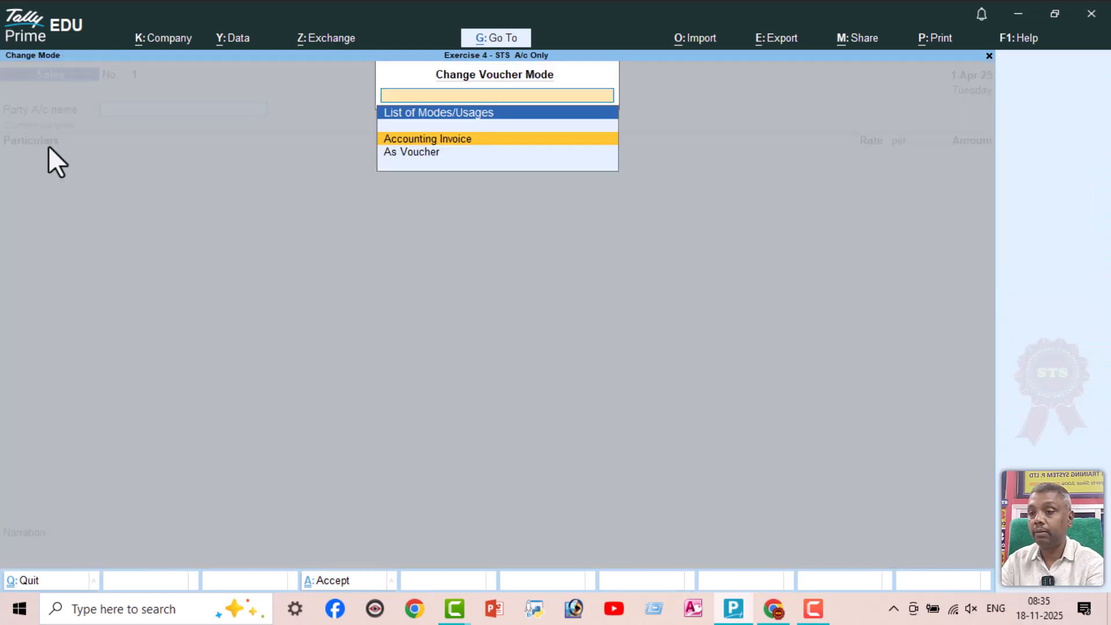
pyautogui.press('Down')
pyautogui.press('Return')
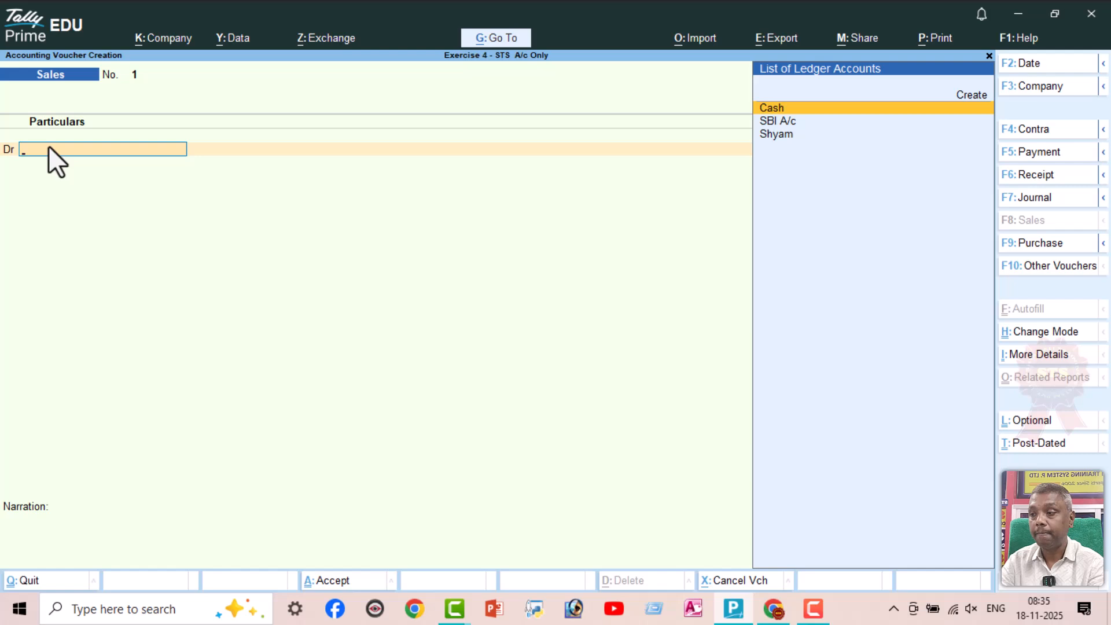
# Create a ledger for the line 6 customer under Sundry Debtors for the Sales voucher's debit line
pyautogui.hotkey('alt', 'c')
pyautogui.write('Raju')
pyautogui.press('Return')
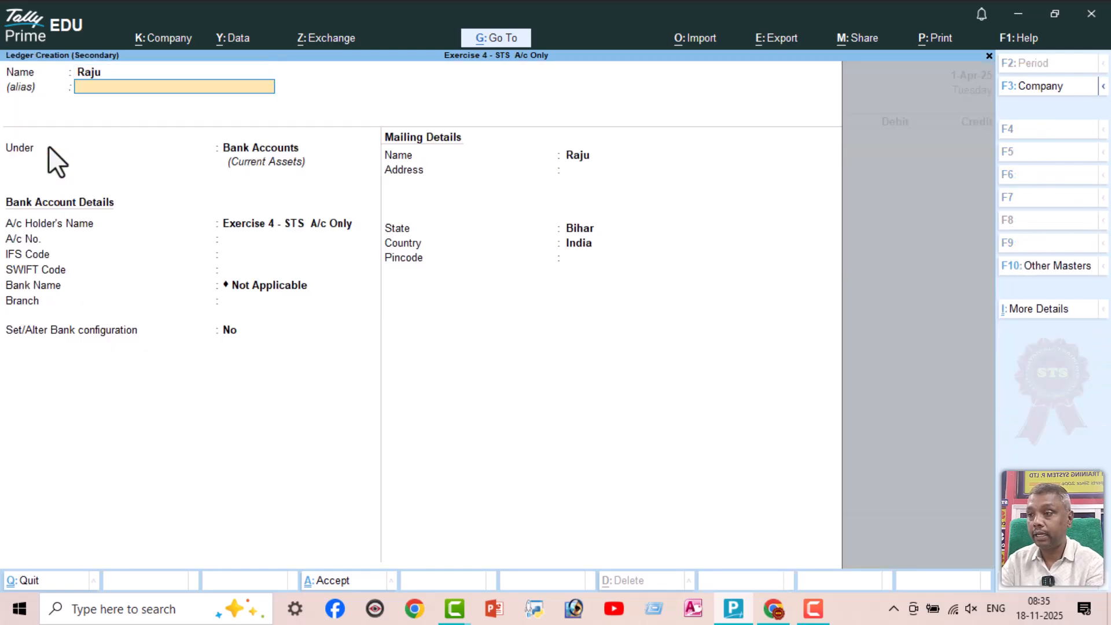
pyautogui.press('Return')
pyautogui.write('Su')
pyautogui.press('Down')
pyautogui.press('Down')
pyautogui.press('Return')
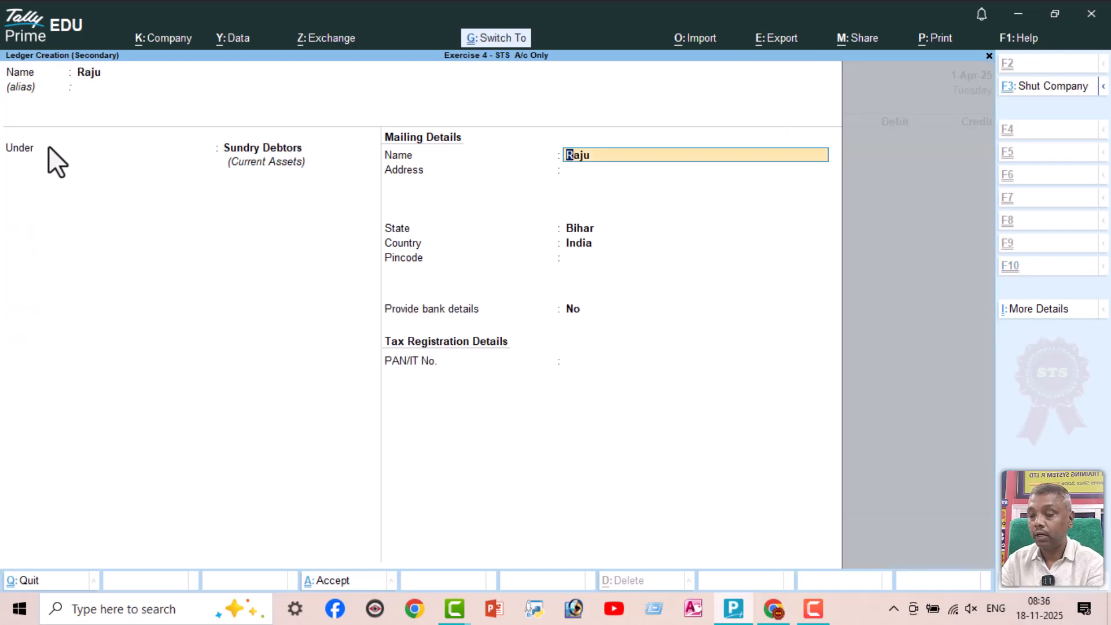
pyautogui.hotkey('ctrl', 'a')
# Accept the party details, debit the line 6 customer with 12000 against Sale A/c and save the Sales voucher without a narration
pyautogui.hotkey('ctrl', 'a')
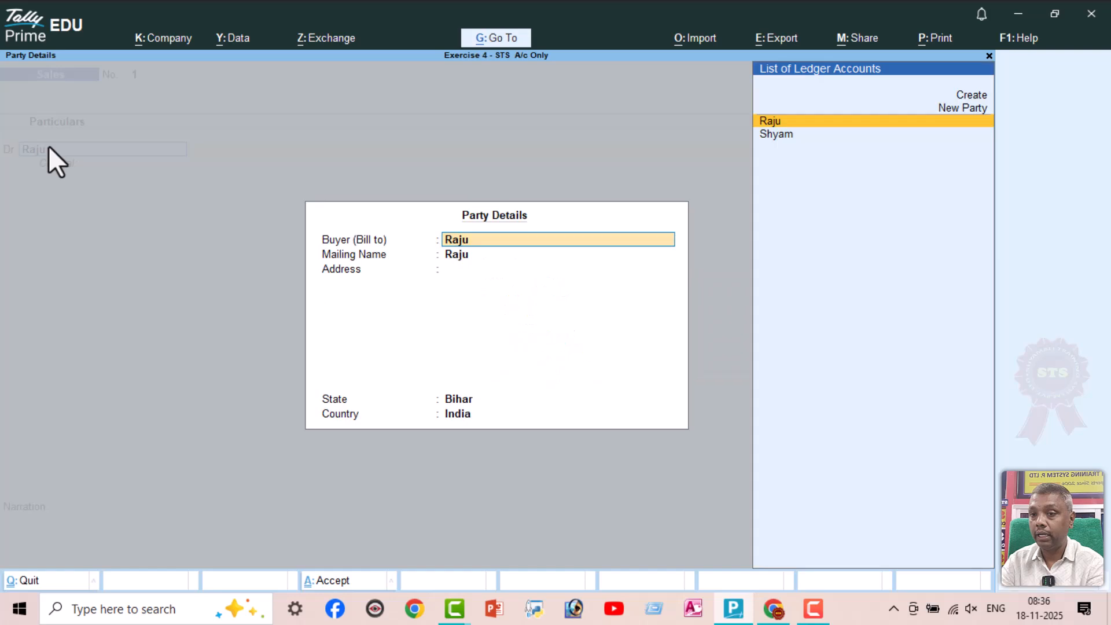
pyautogui.hotkey('ctrl', 'a')
pyautogui.write('12000')
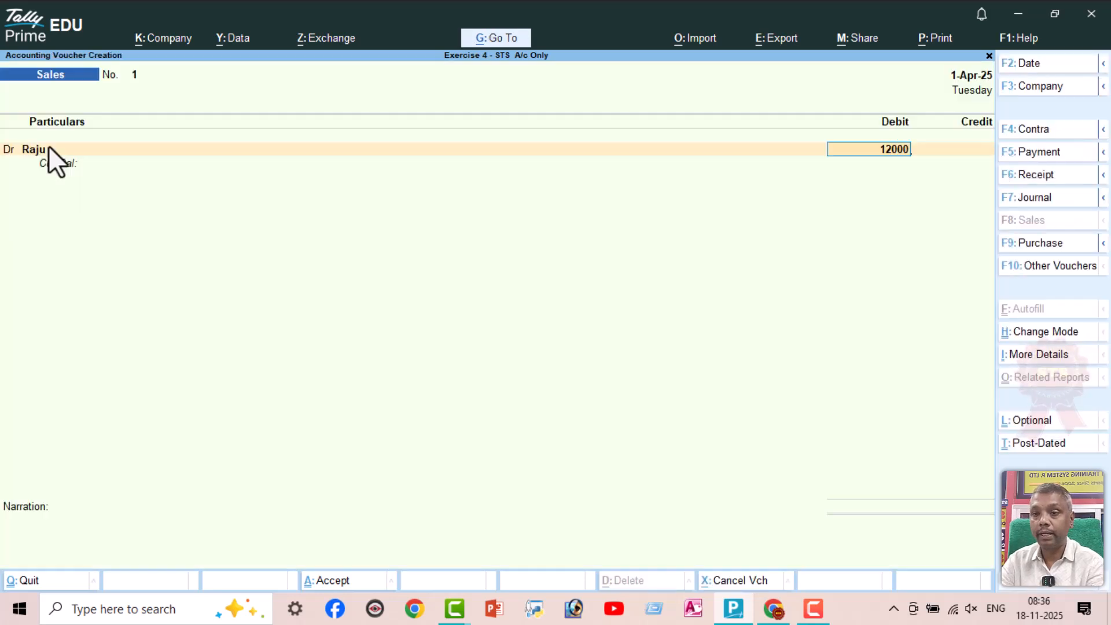
pyautogui.press('Return')
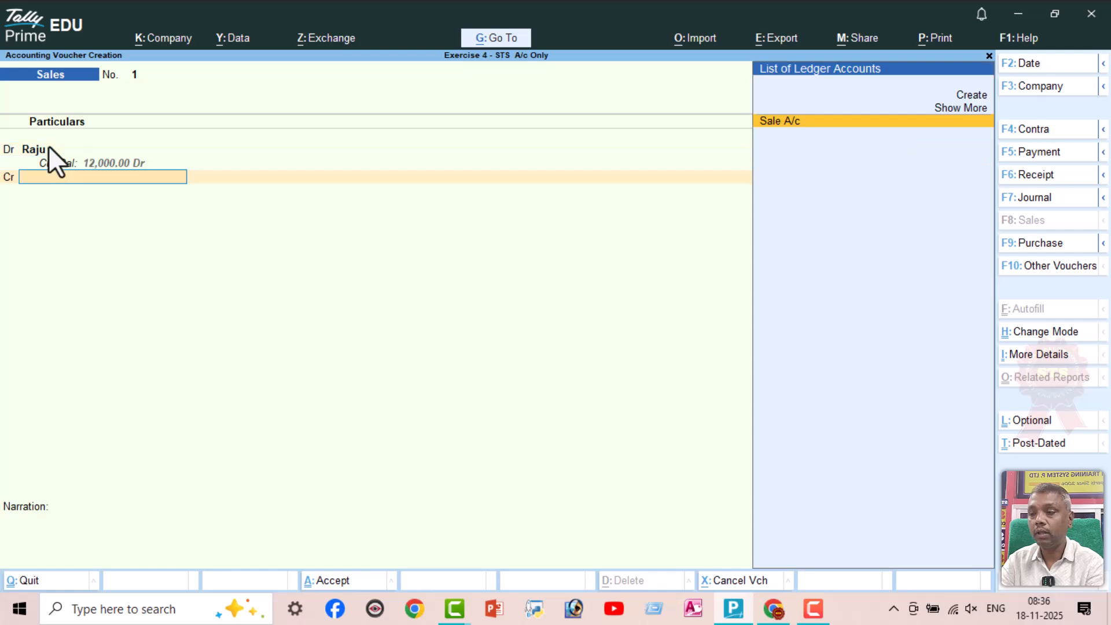
pyautogui.press('Return')
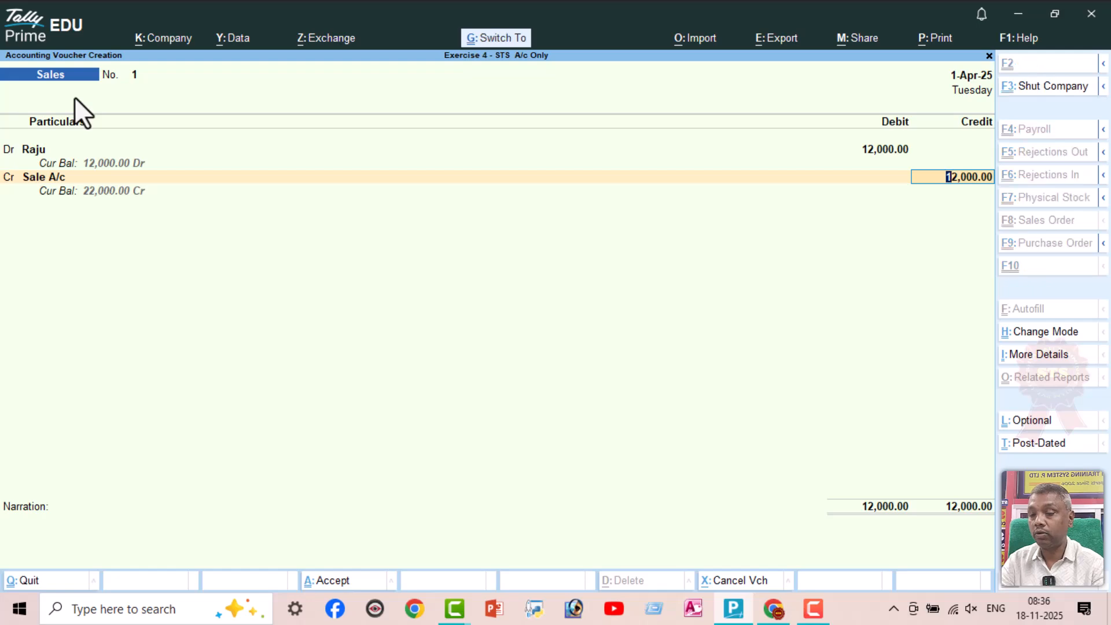
pyautogui.hotkey('ctrl', 'a')
# Check the line 7 sale in the exercise PDF and create that customer's ledger under Sundry Debtors in the new TallyPrime Sales voucher
pyautogui.hotkey('alt', 'Tab')
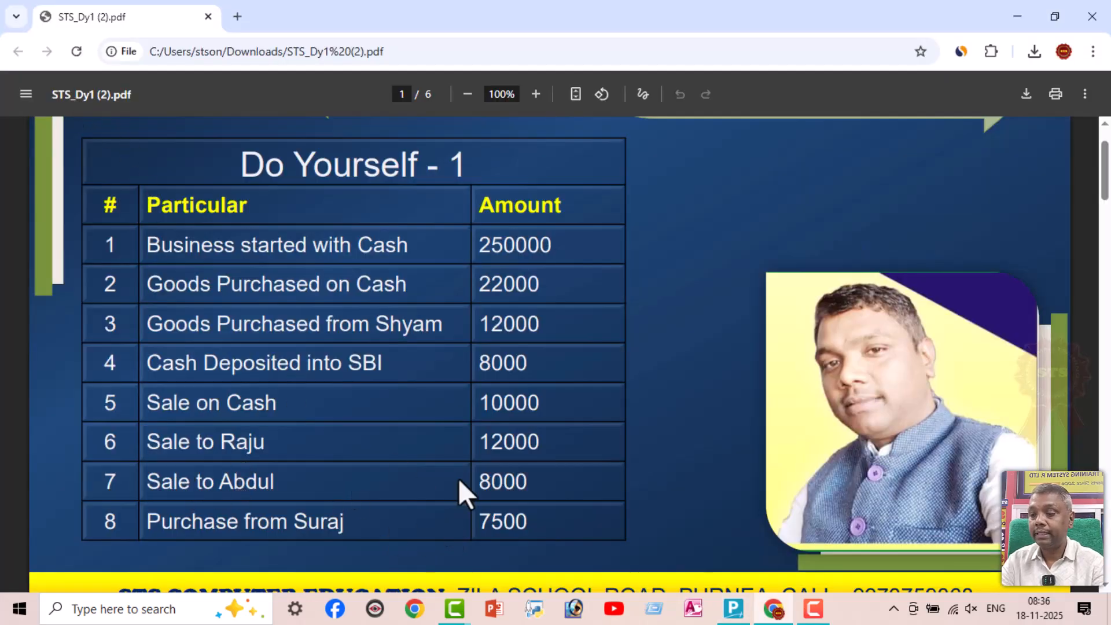
pyautogui.hotkey('alt', 'Tab')
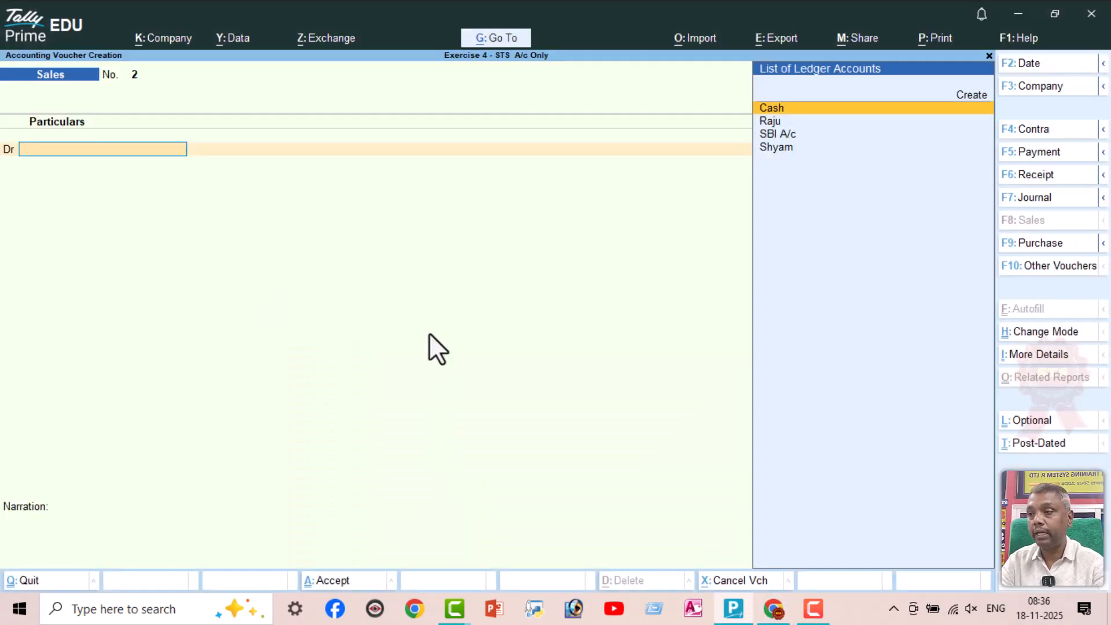
pyautogui.hotkey('alt', 'c')
pyautogui.write('A')
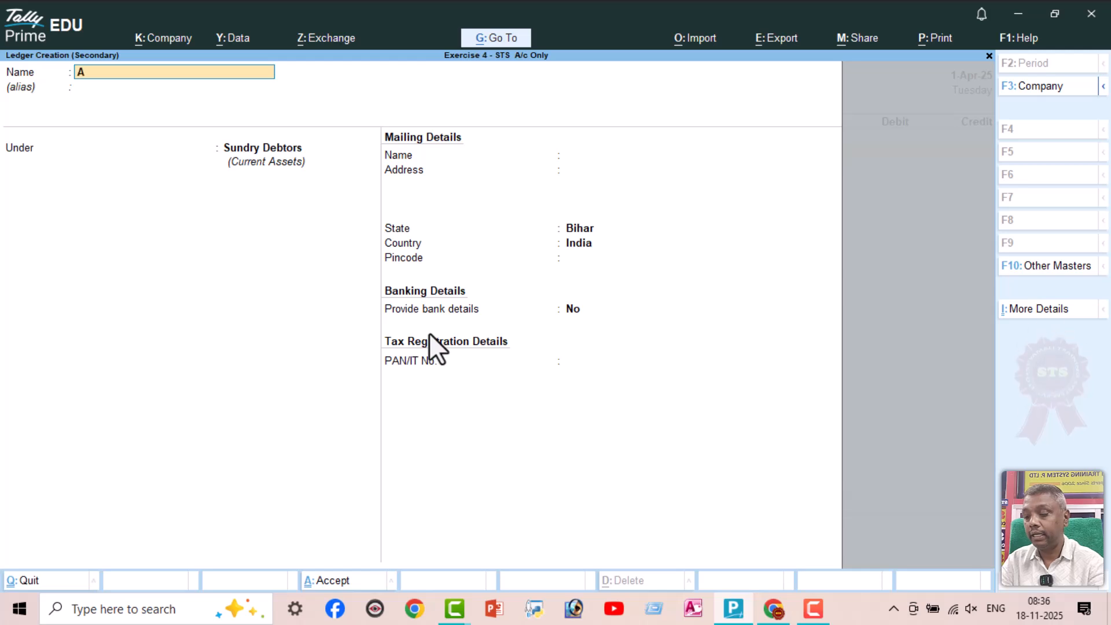
pyautogui.write('bdul')
pyautogui.press('Return')
pyautogui.press('Return')
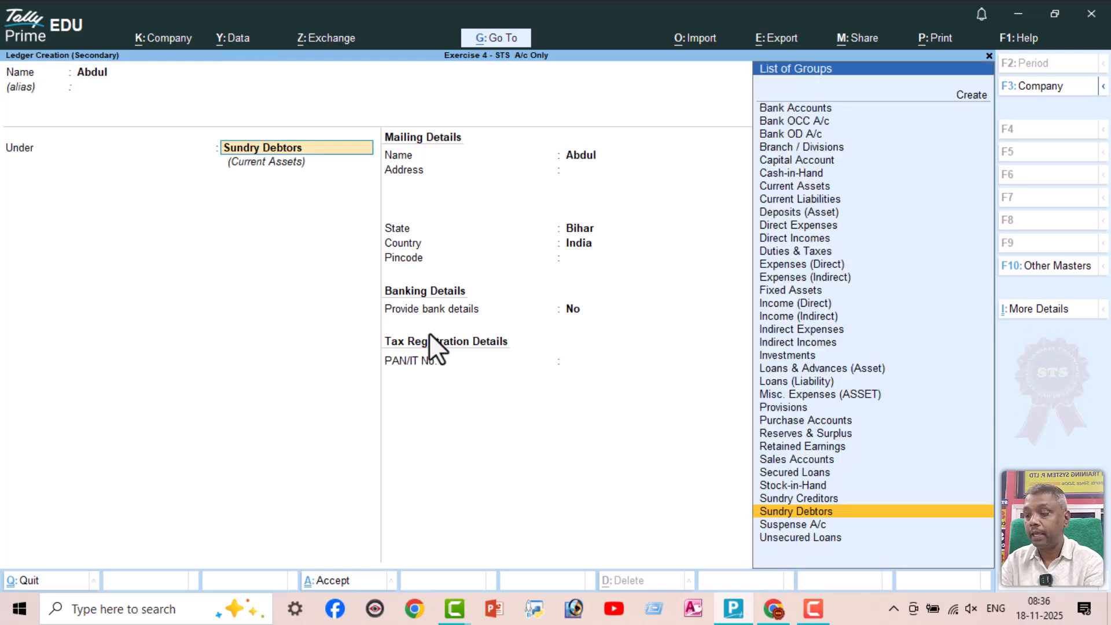
pyautogui.hotkey('ctrl', 'a')
# Debit the line 7 customer with 8000 against Sale A/c, checking the amount in the PDF, and save the Sales voucher without a narration
pyautogui.hotkey('ctrl', 'a')
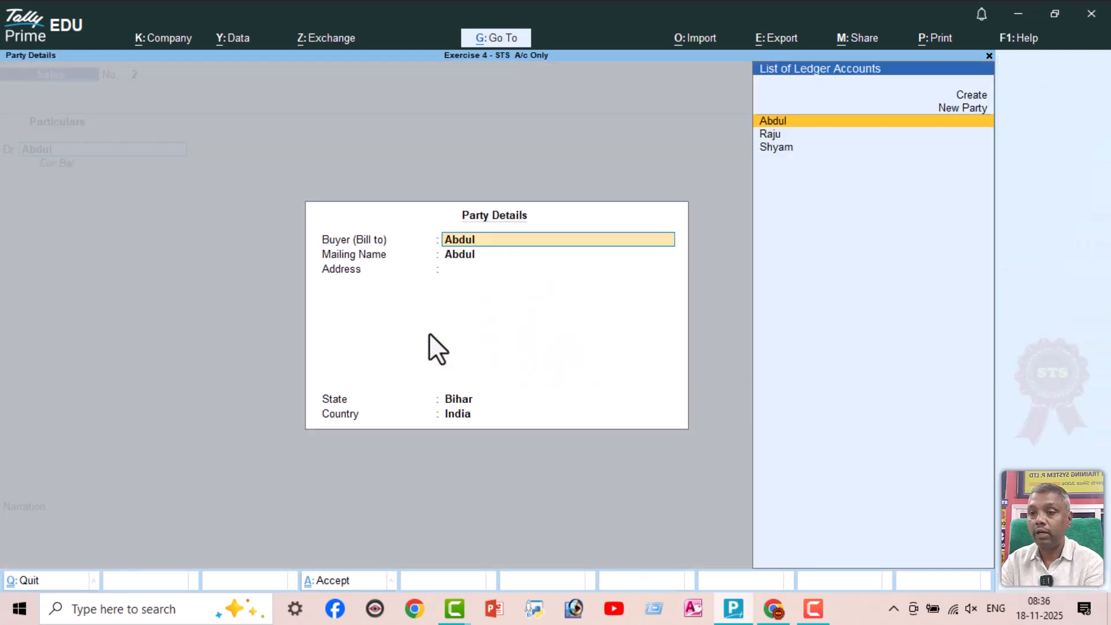
pyautogui.hotkey('ctrl', 'a')
pyautogui.write('8000')
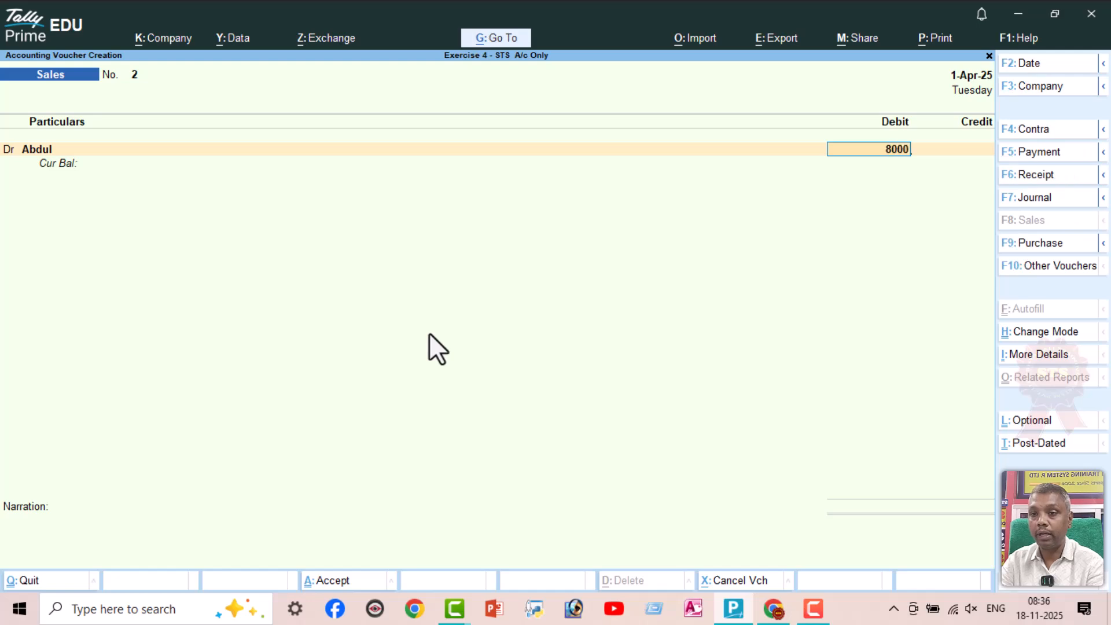
pyautogui.hotkey('alt', 'Tab')
pyautogui.hotkey('alt', 'Tab')
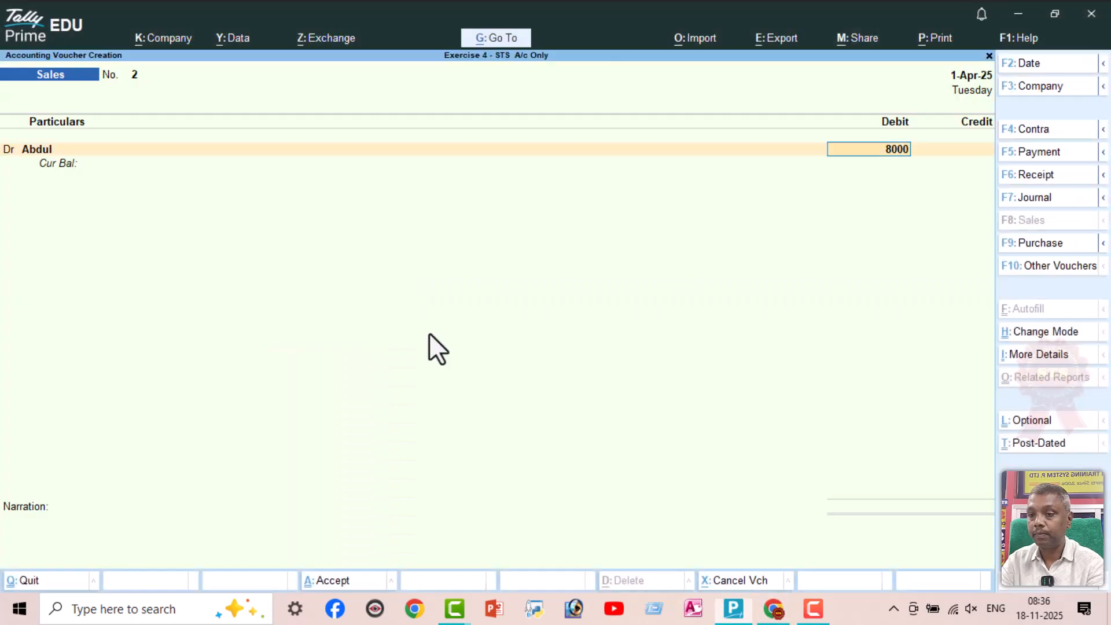
pyautogui.press('Return')
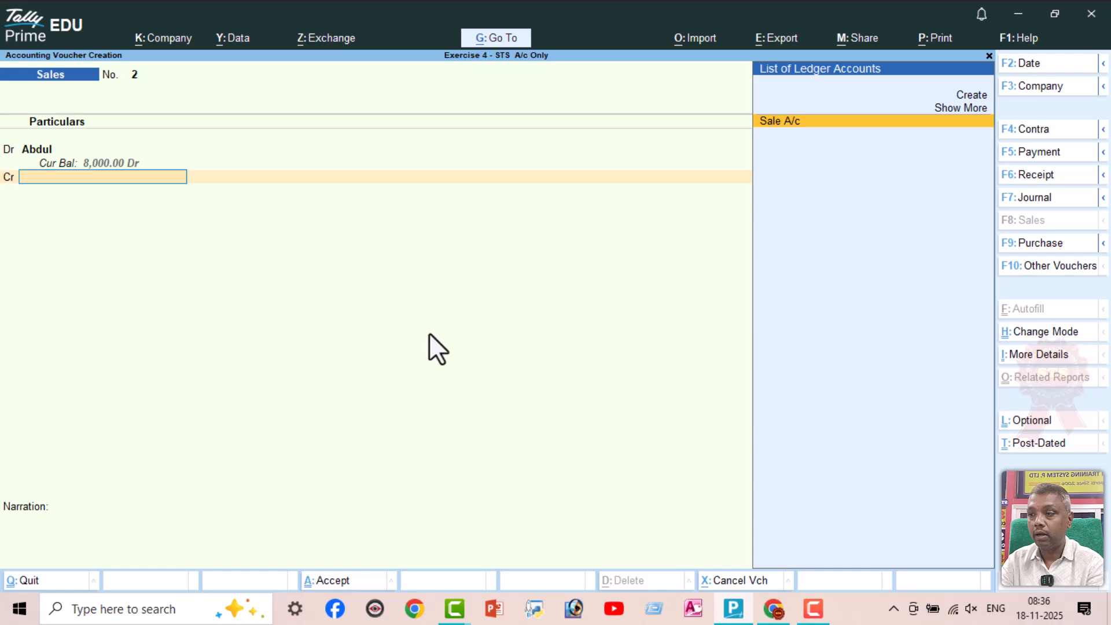
pyautogui.press('Return')
pyautogui.press('Return')
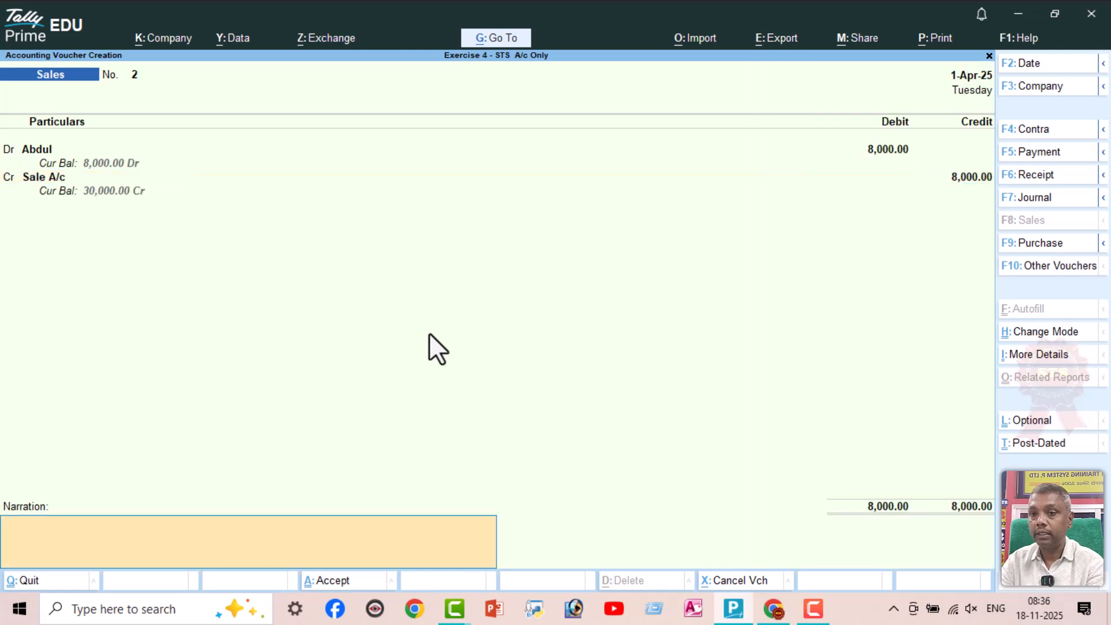
pyautogui.press('Return')
pyautogui.press('Return')
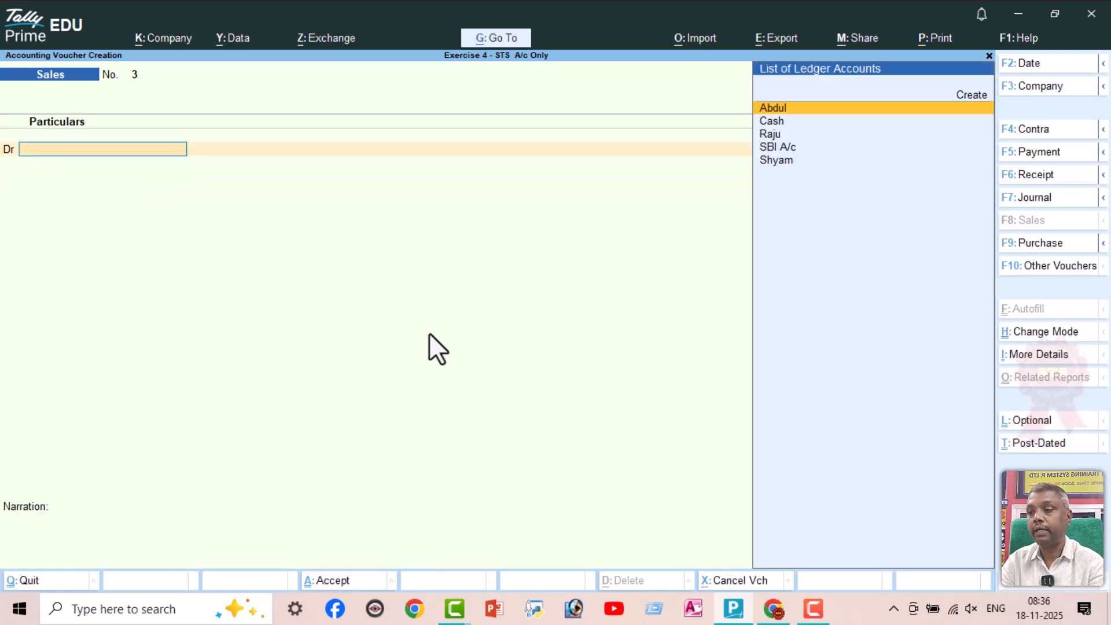
# Check the line 8 purchase in the exercise PDF and start a TallyPrime Purchase voucher in As Voucher mode without supplier invoice details
pyautogui.hotkey('alt', 'Tab')
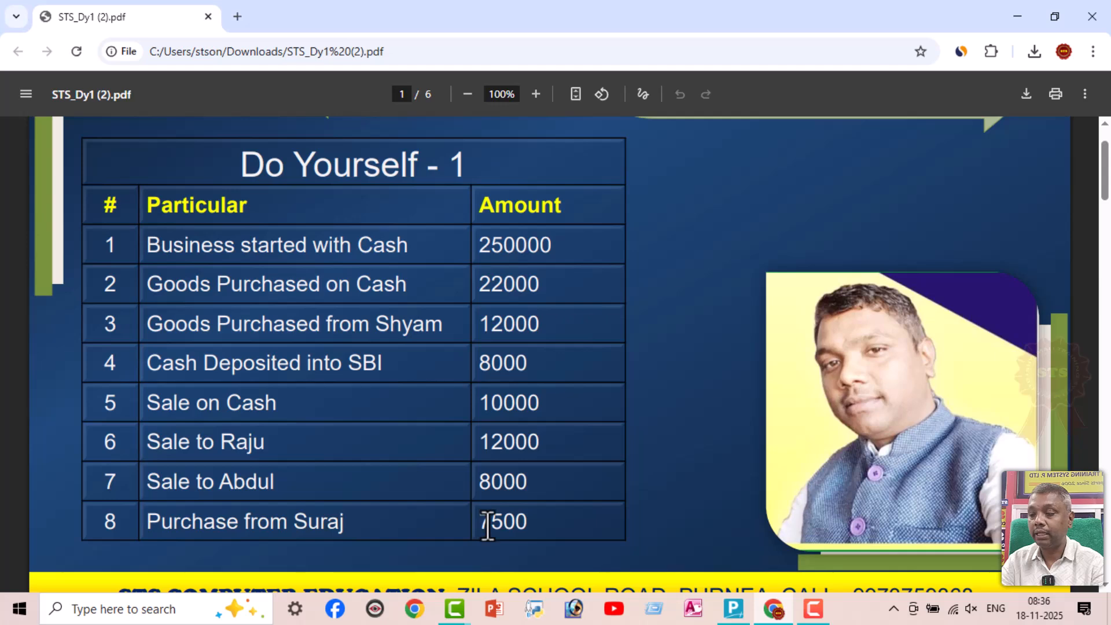
pyautogui.hotkey('alt', 'Tab')
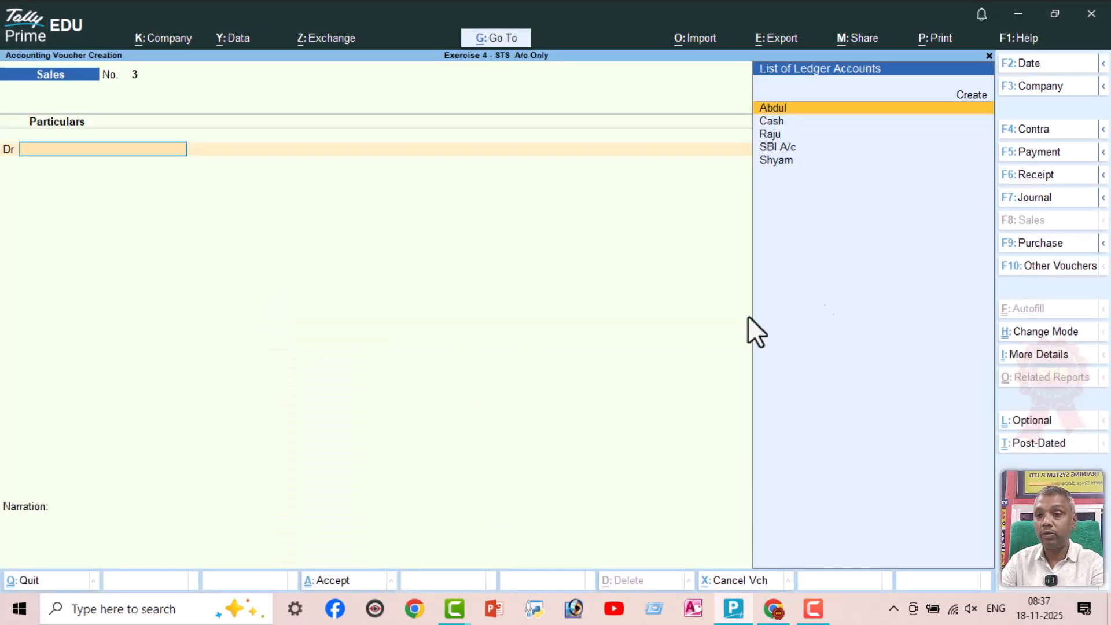
pyautogui.press('F9')
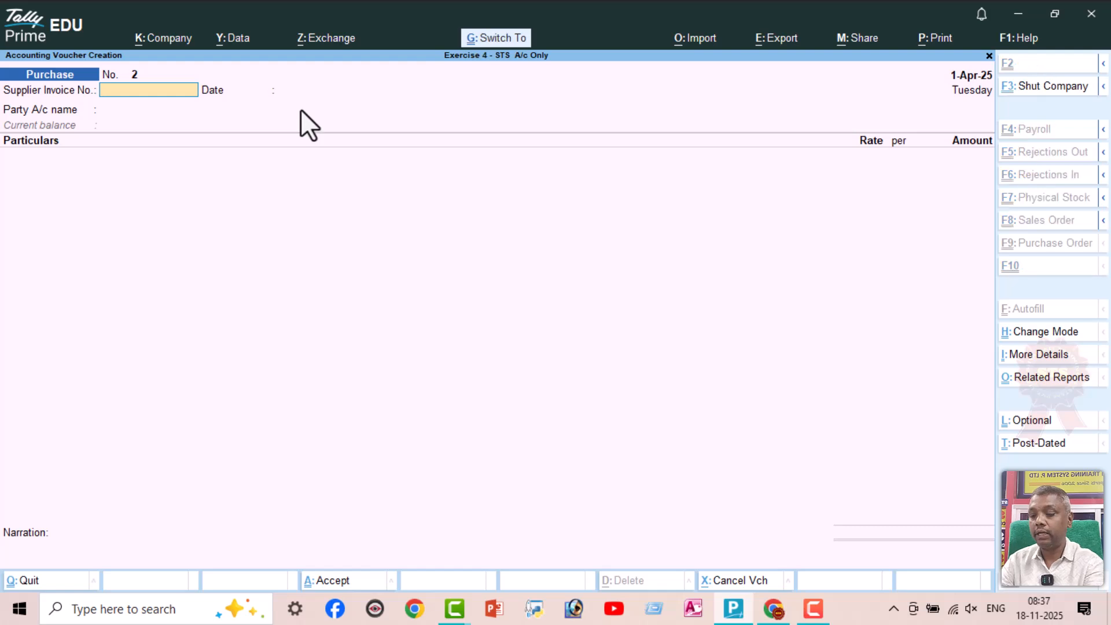
pyautogui.hotkey('ctrl', 'h')
pyautogui.press('Down')
pyautogui.press('Return')
pyautogui.press('Return')
pyautogui.press('Return')
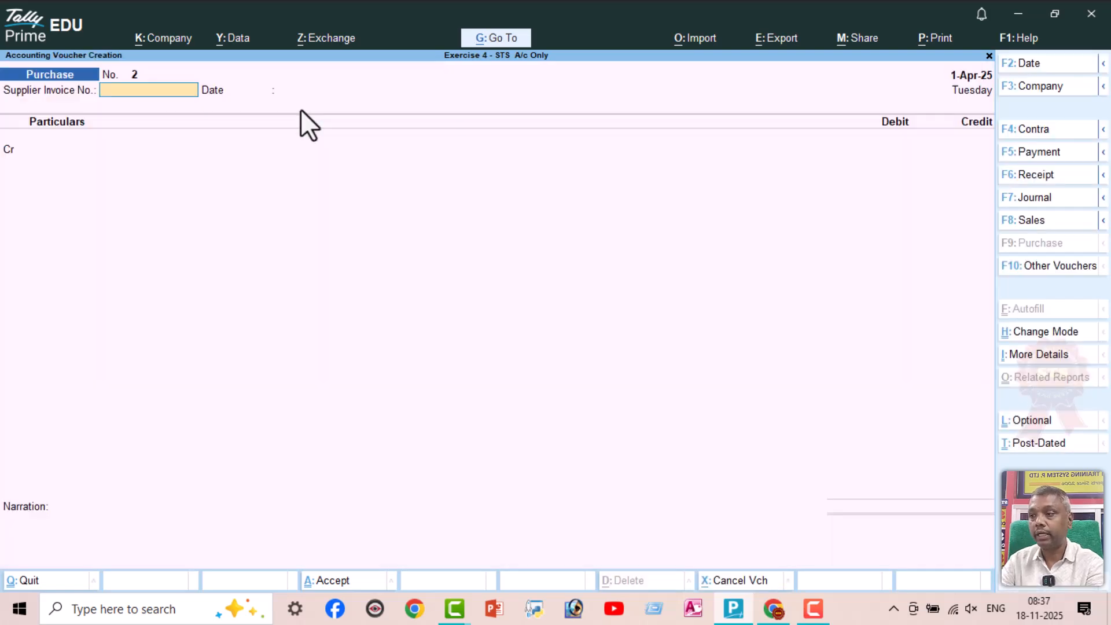
# Create a ledger for the line 8 supplier under Sundry Creditors for the Purchase voucher's credit line
pyautogui.hotkey('alt', 'c')
pyautogui.write('Sura')
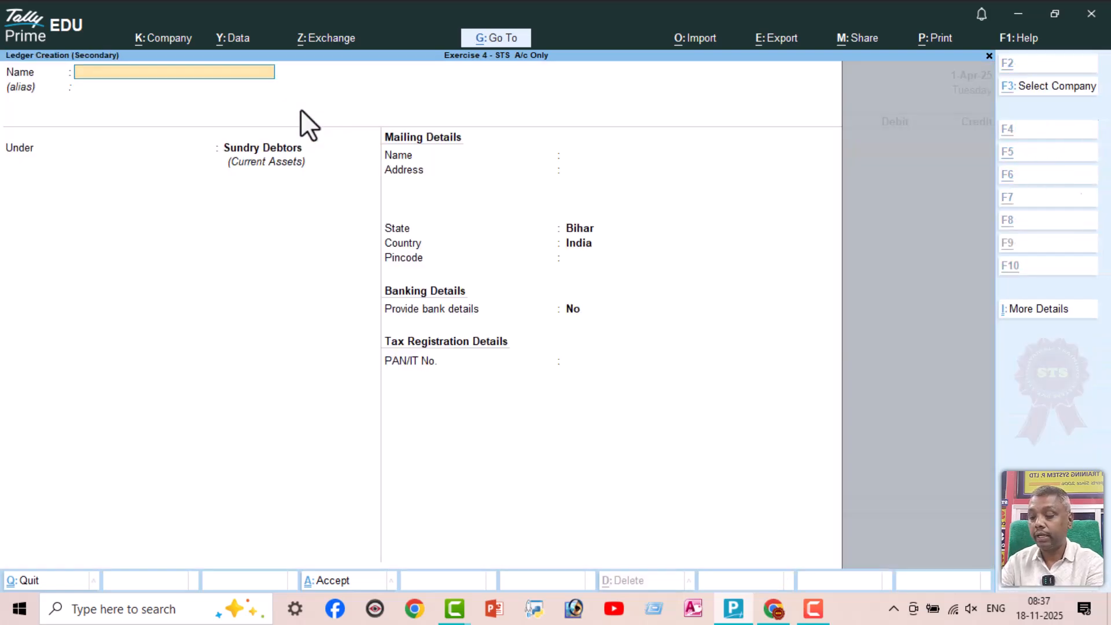
pyautogui.write('j')
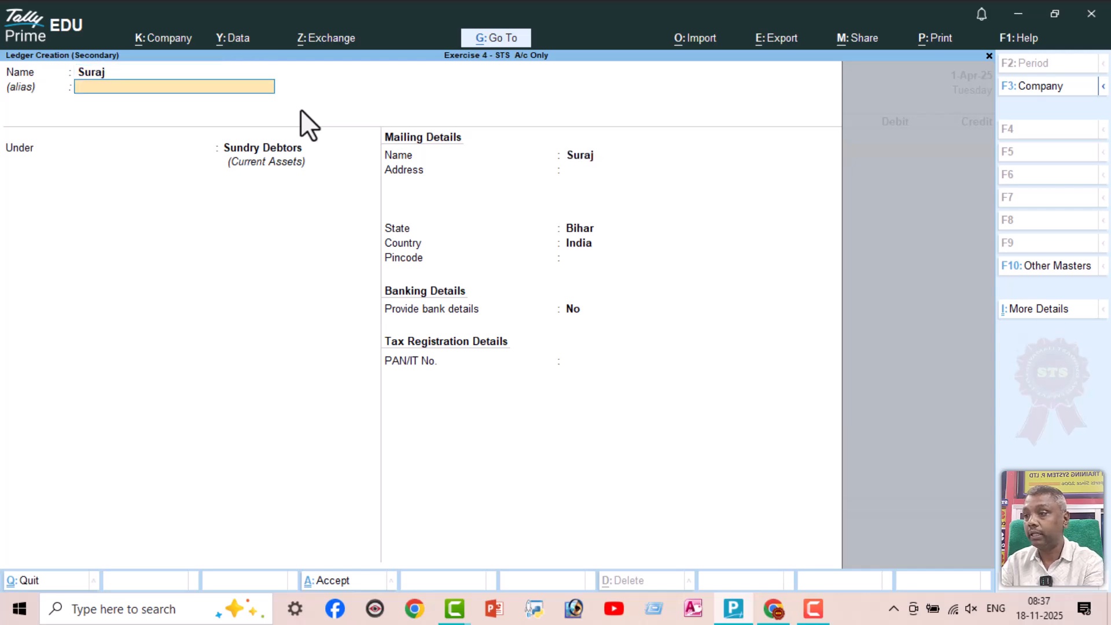
pyautogui.press('Return')
pyautogui.press('Down')
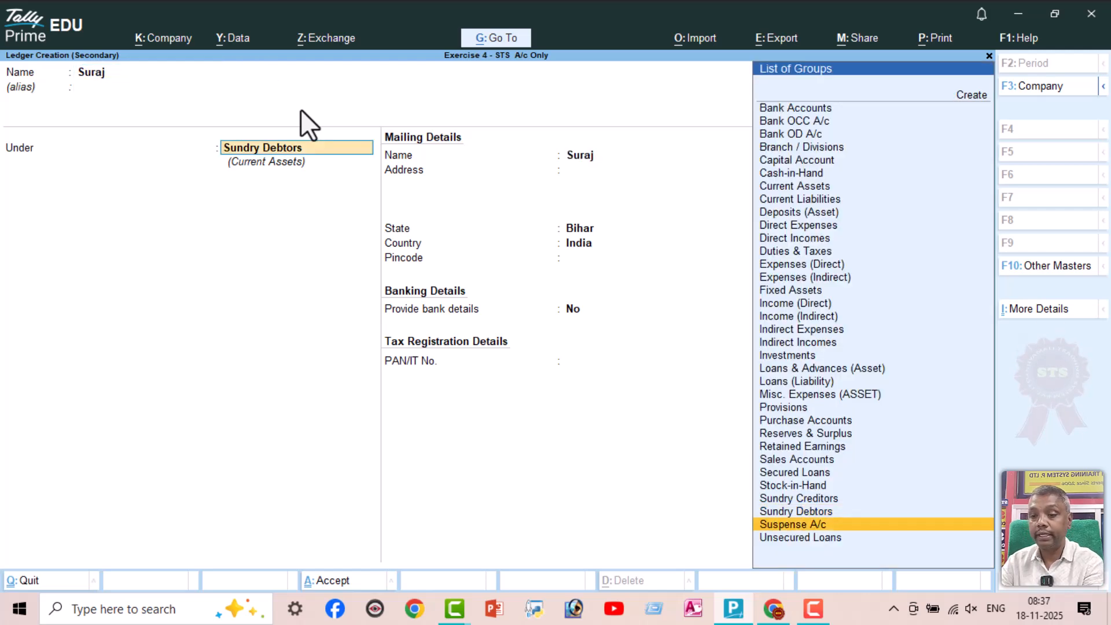
pyautogui.press('Up')
pyautogui.press('Up')
pyautogui.press('Return')
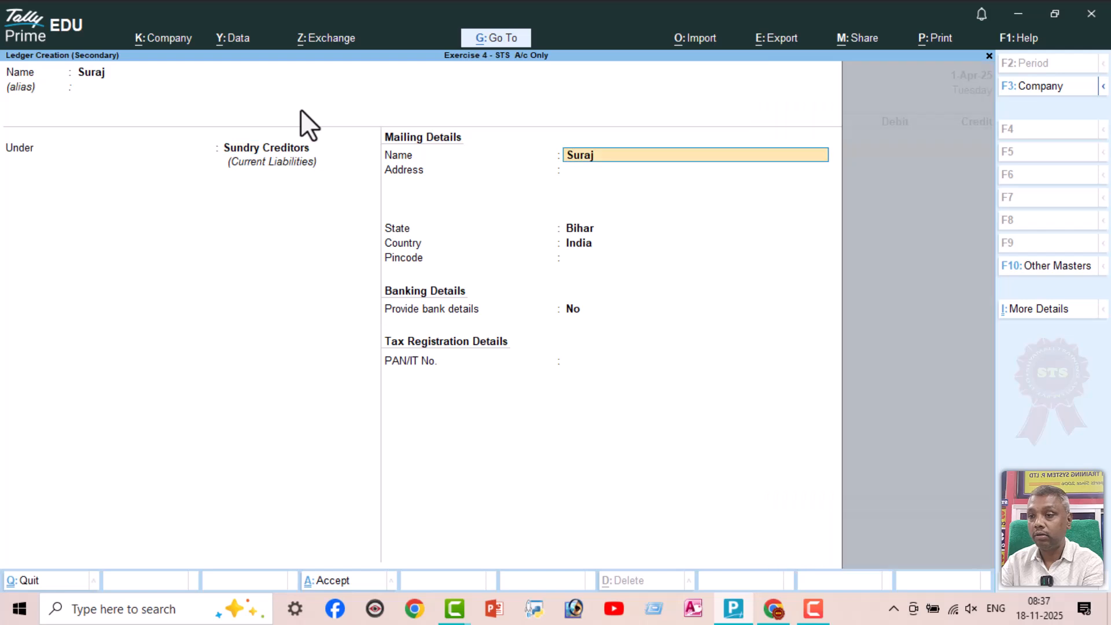
pyautogui.hotkey('ctrl', 'a')
# Credit the line 8 supplier with 7500 against Purchase A/c, save the Purchase voucher without a narration and return to the exercise PDF
pyautogui.hotkey('ctrl', 'a')
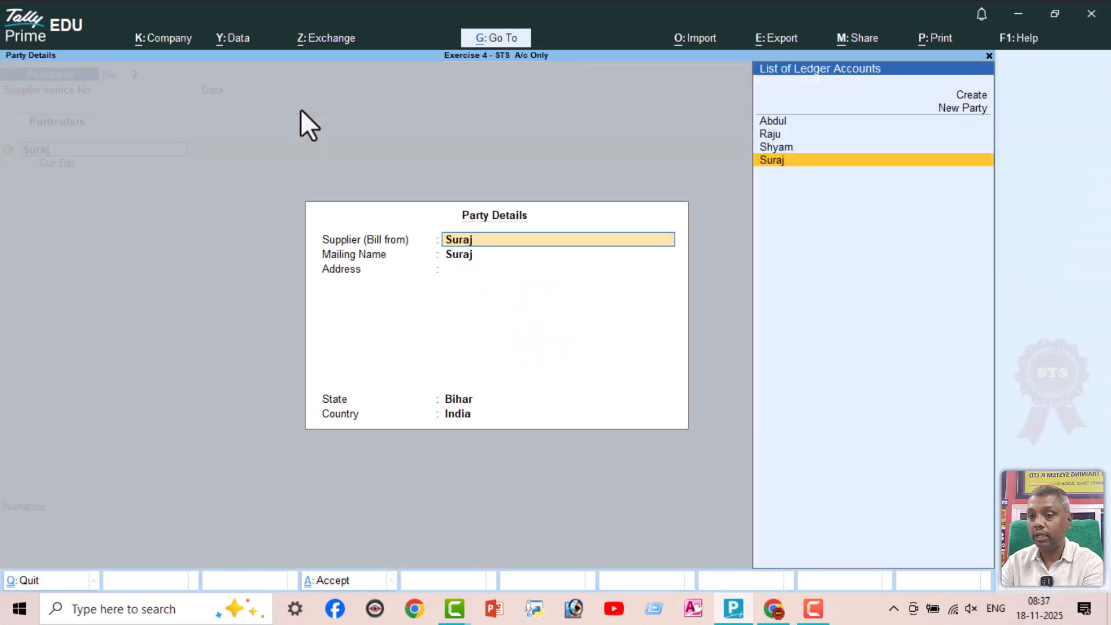
pyautogui.hotkey('ctrl', 'a')
pyautogui.write('7500')
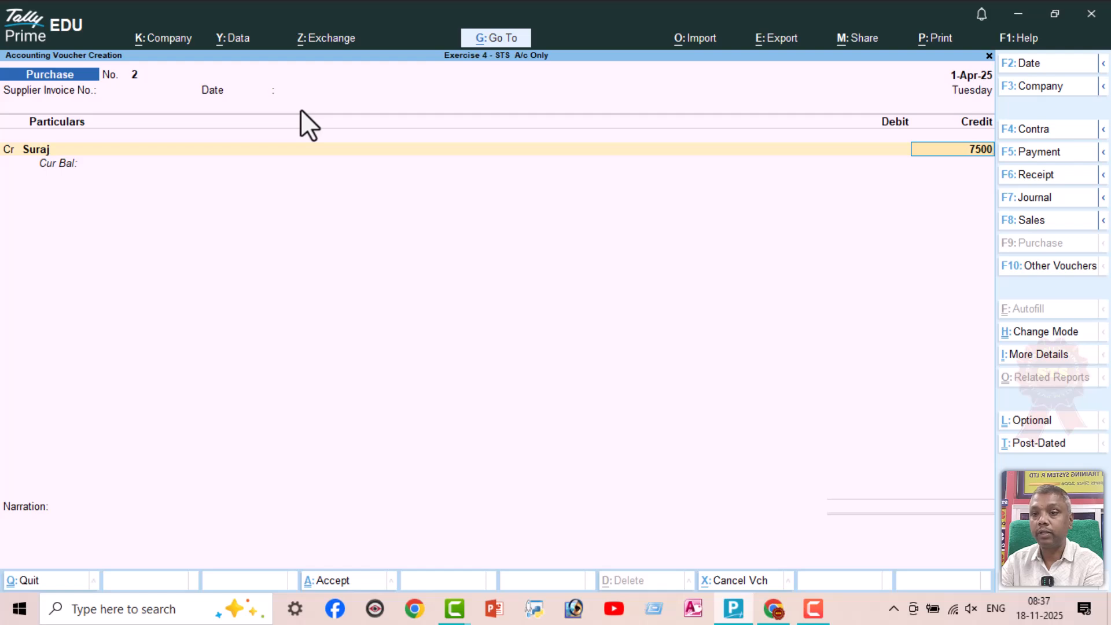
pyautogui.press('Return')
pyautogui.press('Return')
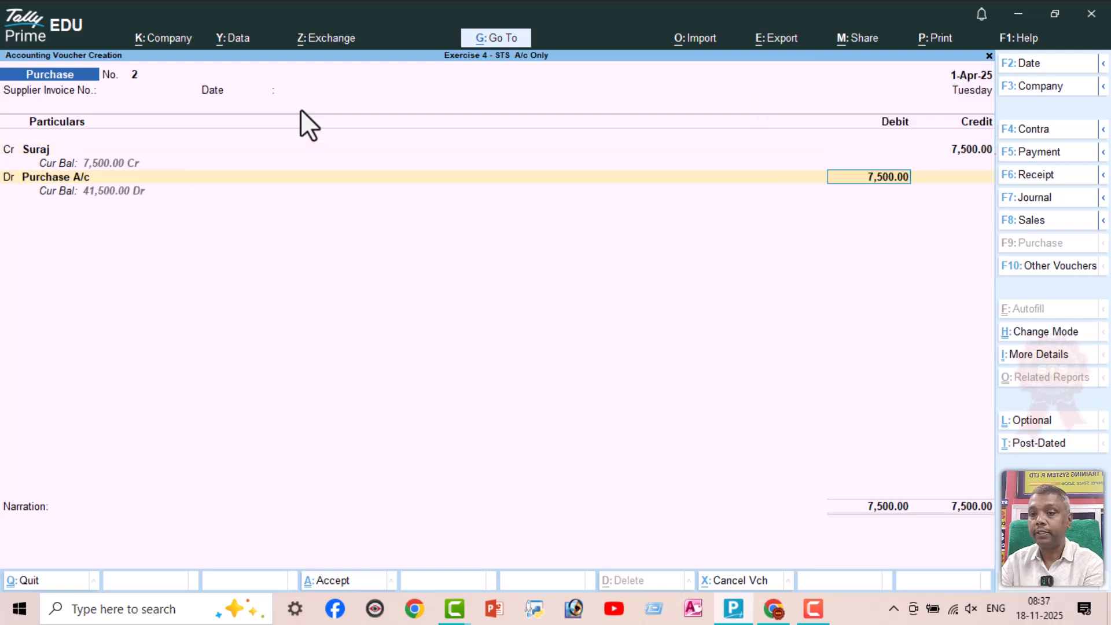
pyautogui.press('Return')
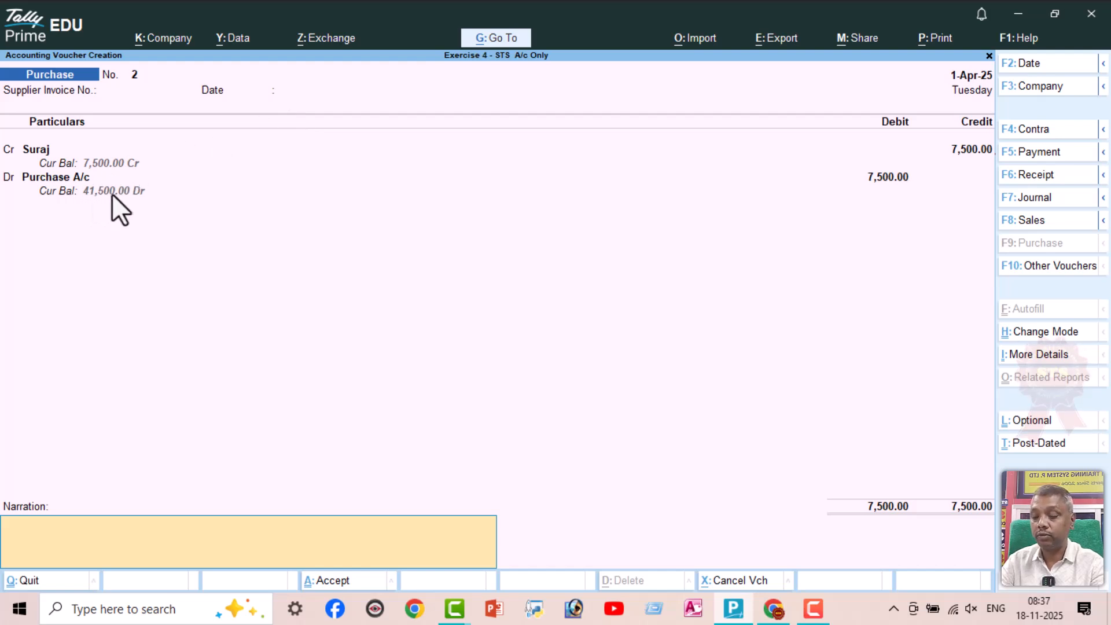
pyautogui.press('Return')
pyautogui.press('Return')
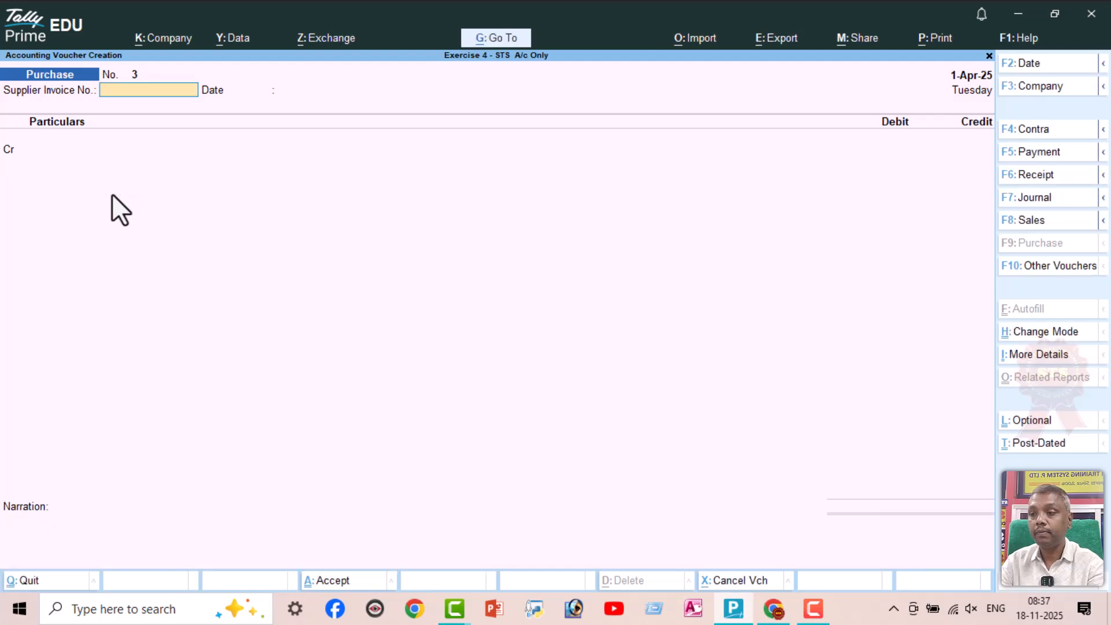
pyautogui.hotkey('alt', 'Tab')
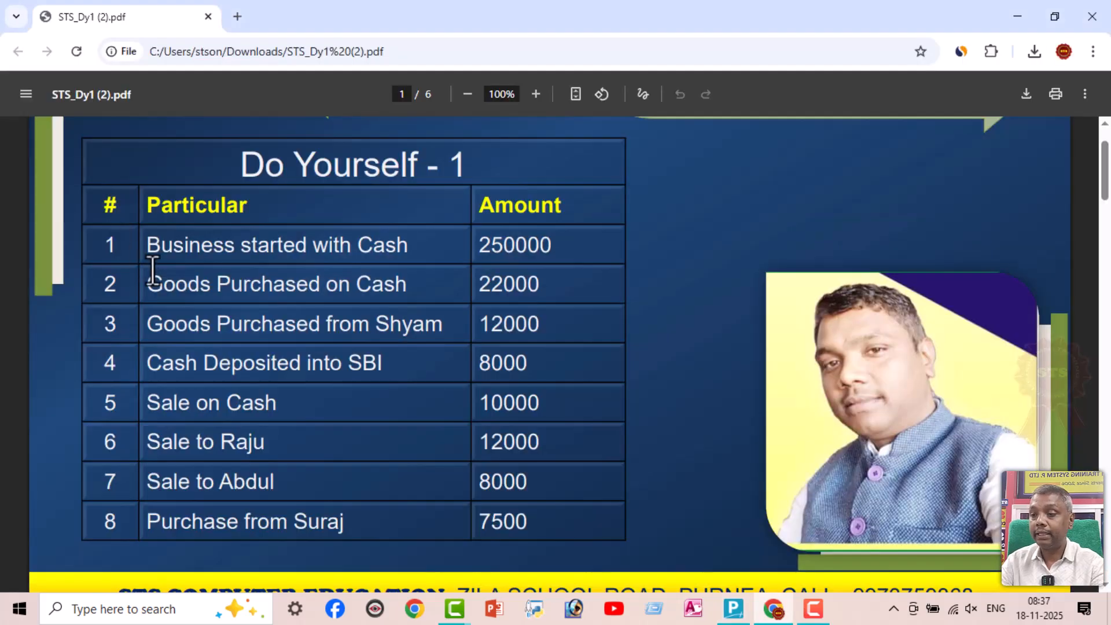
# Check the line 9 cash purchase in the exercise PDF and debit Purchase A/c with 8000 in a new TallyPrime Payment voucher
pyautogui.scroll(-10, 344, 445)
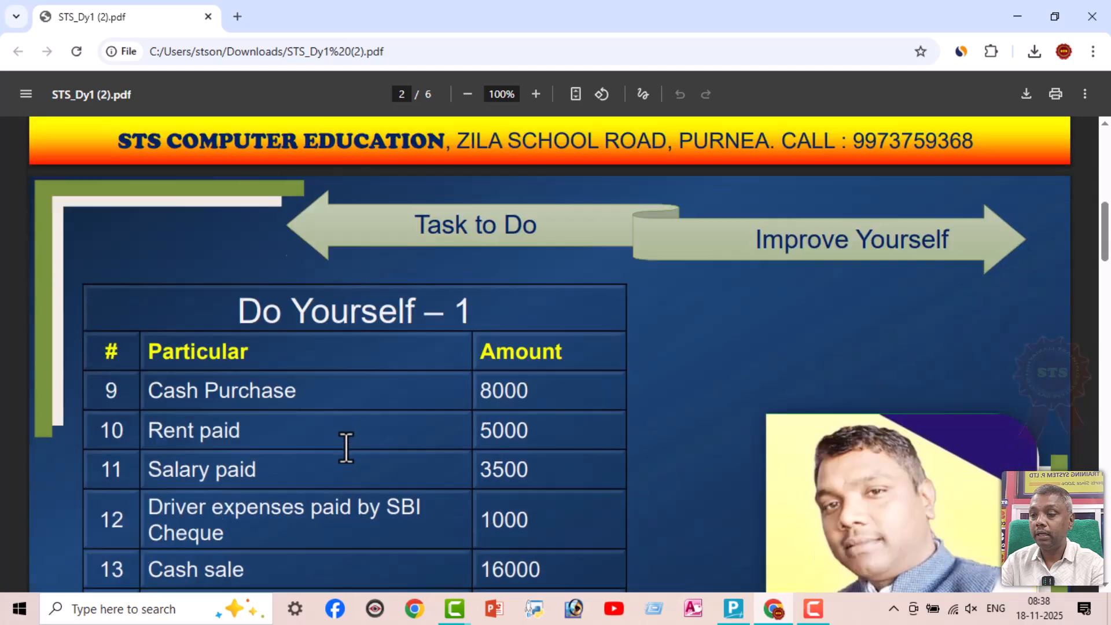
pyautogui.scroll(-2, 379, 379)
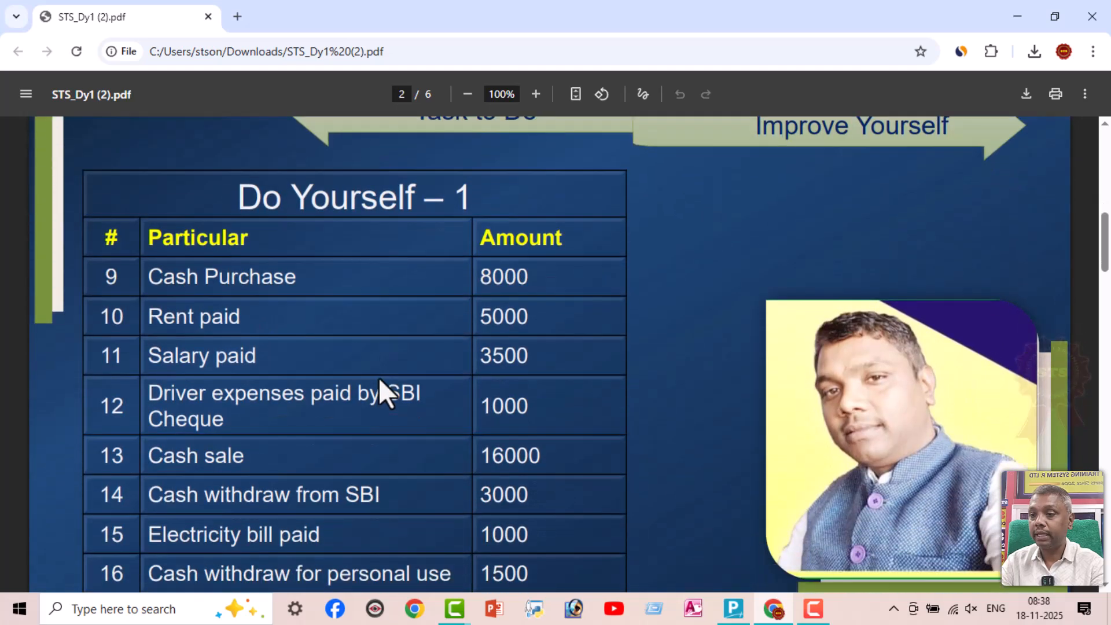
pyautogui.hotkey('alt', 'Tab')
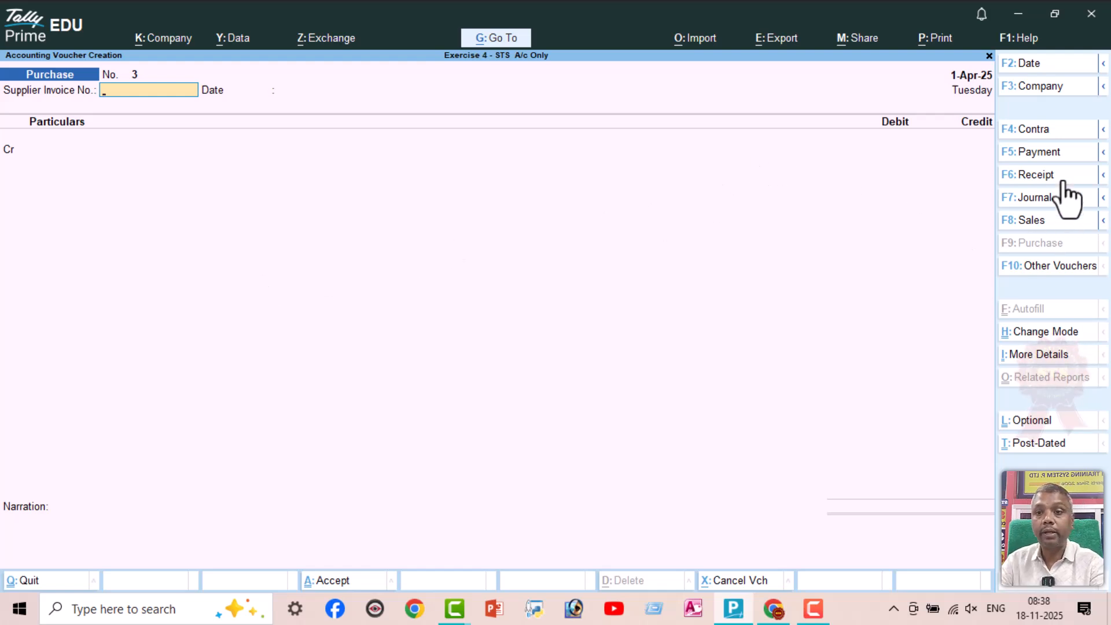
pyautogui.click(1058, 156)
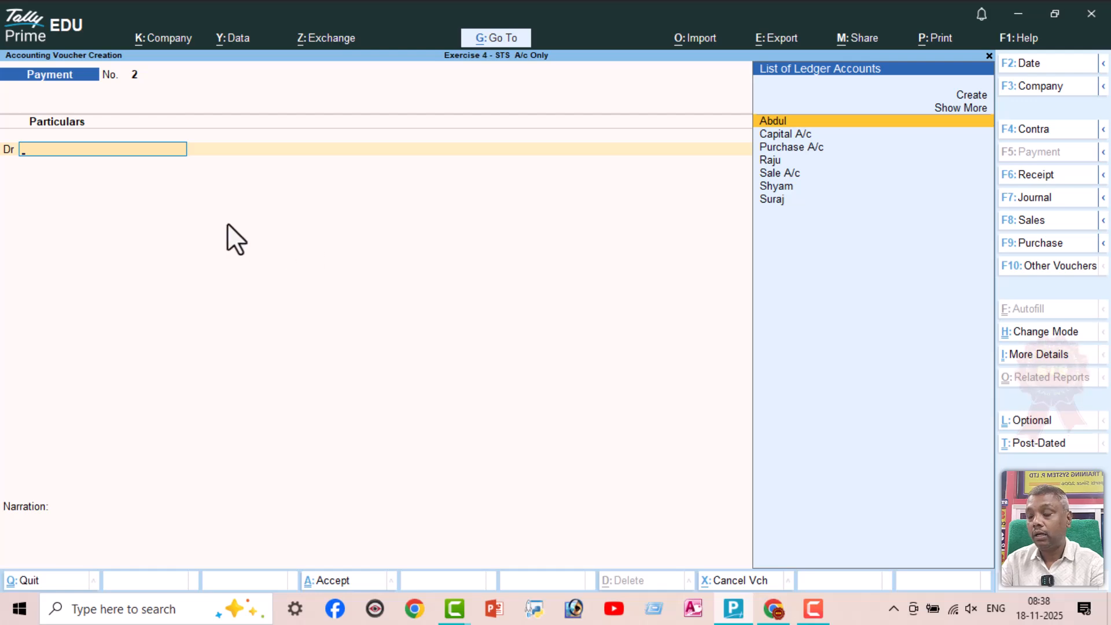
pyautogui.write('Pu')
pyautogui.press('Return')
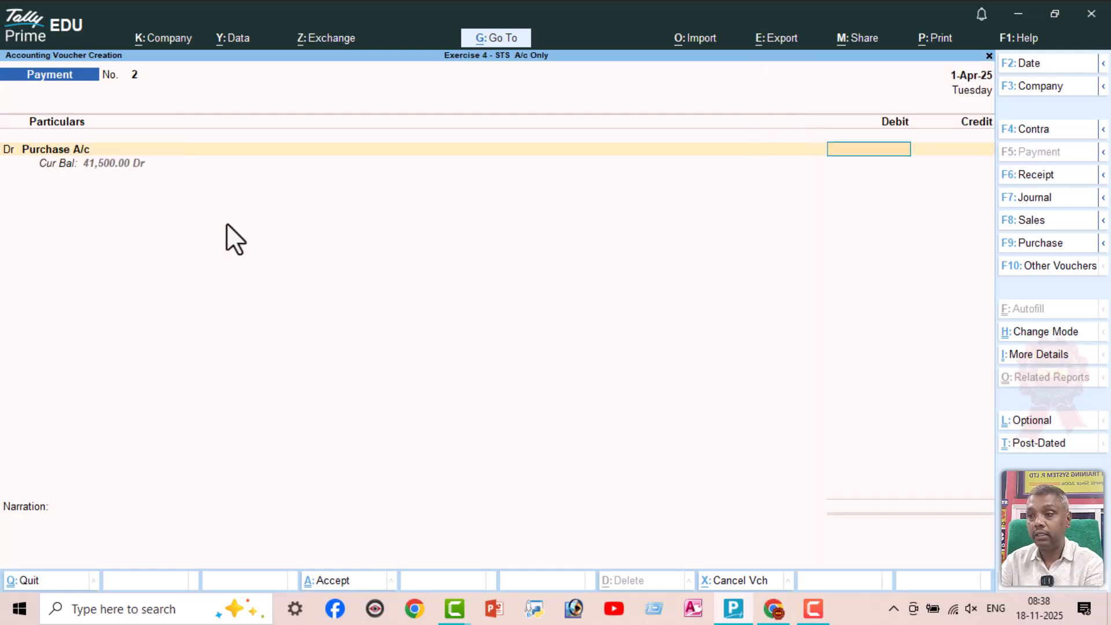
pyautogui.write('8000')
pyautogui.press('Return')
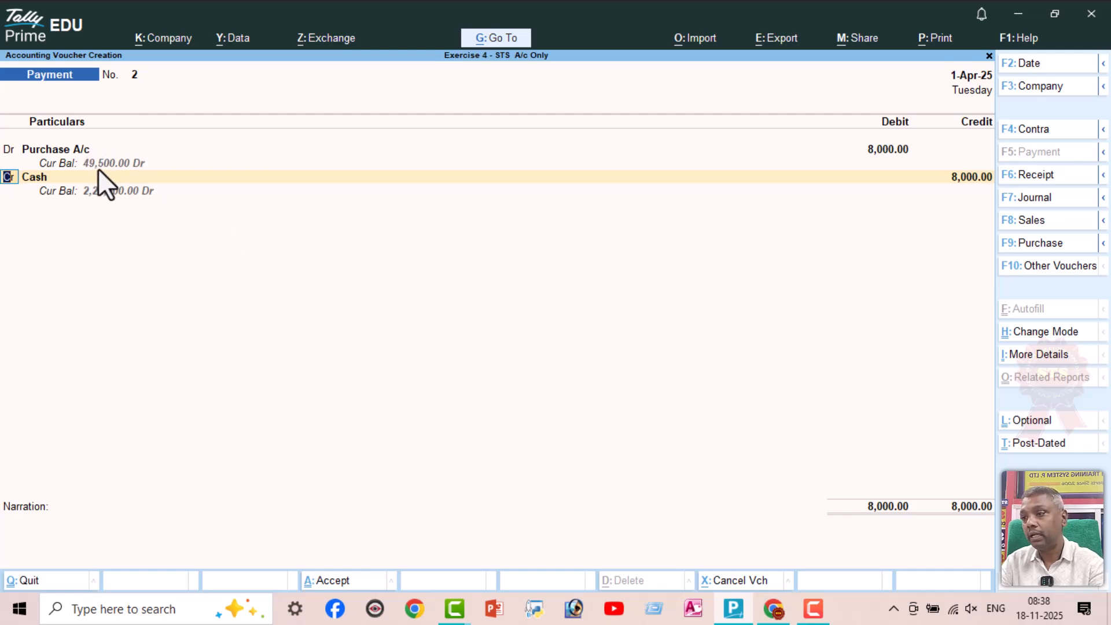
# Credit Cash with the 8000 for the cash purchase and save the Payment voucher without a narration
pyautogui.press('Return')
pyautogui.press('Return')
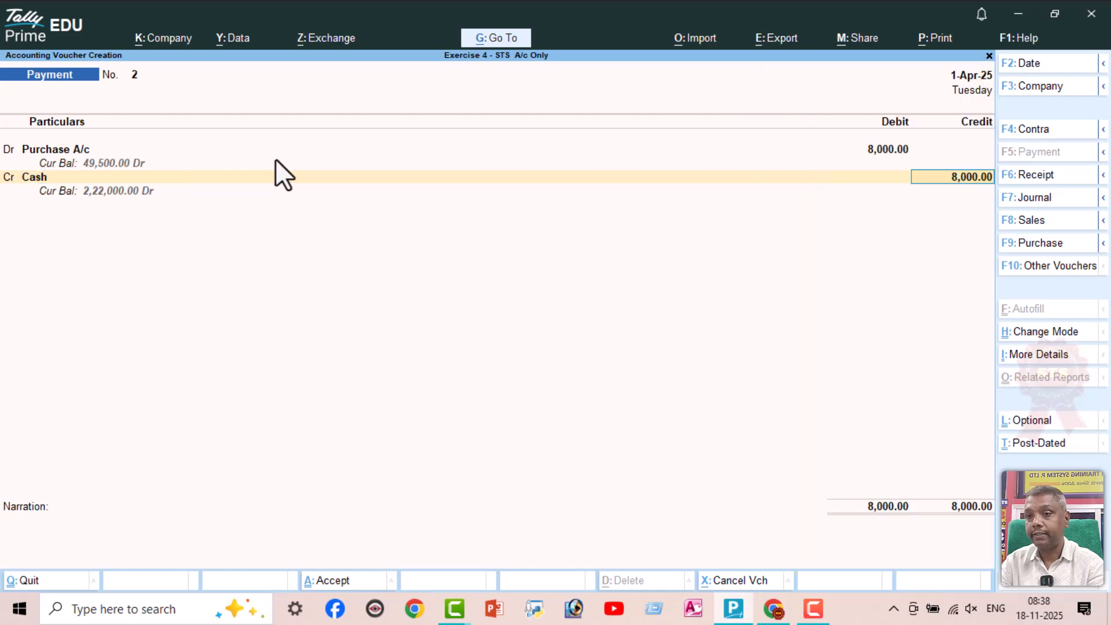
pyautogui.press('Return')
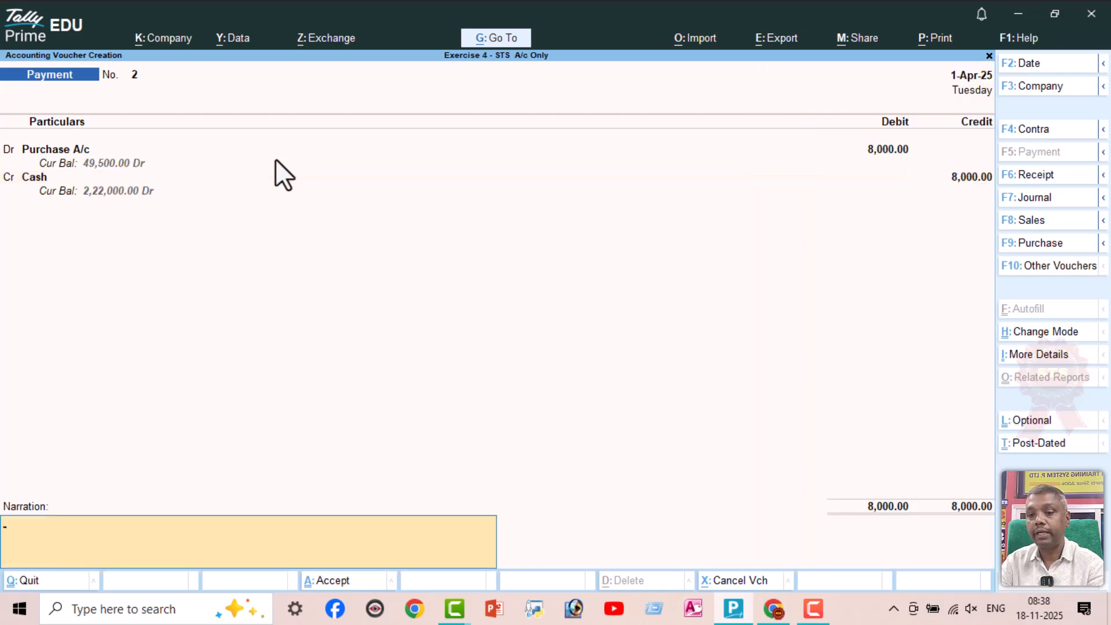
pyautogui.press('Return')
pyautogui.press('Return')
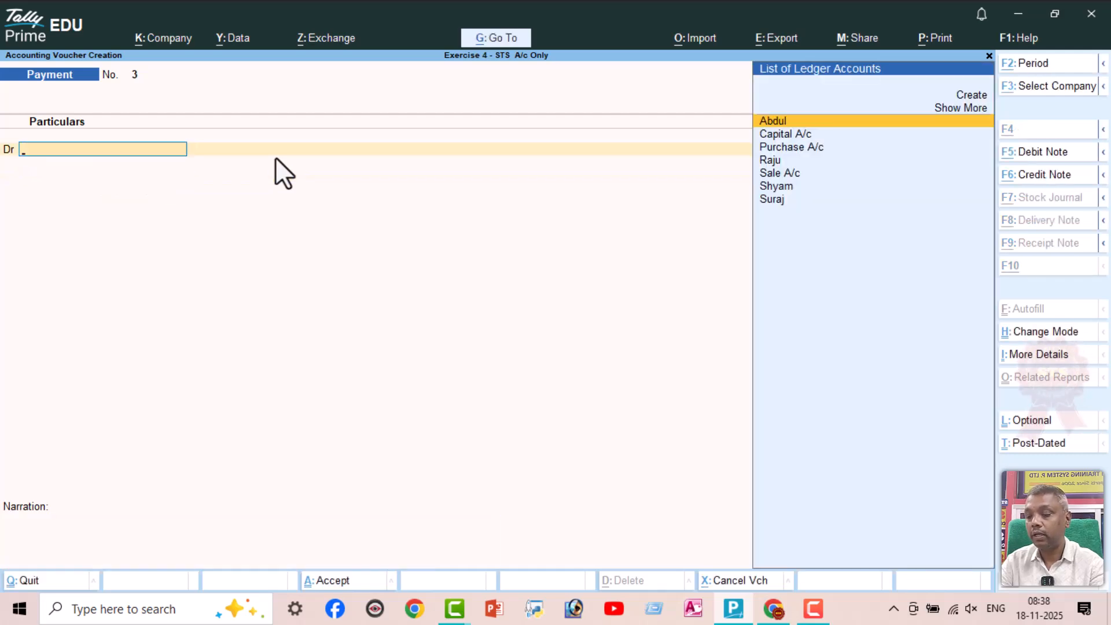
# Check line 10 in the exercise PDF and create a Rent A/c ledger under Indirect Expenses for the TallyPrime Payment voucher's debit line
pyautogui.hotkey('alt', 'Tab')
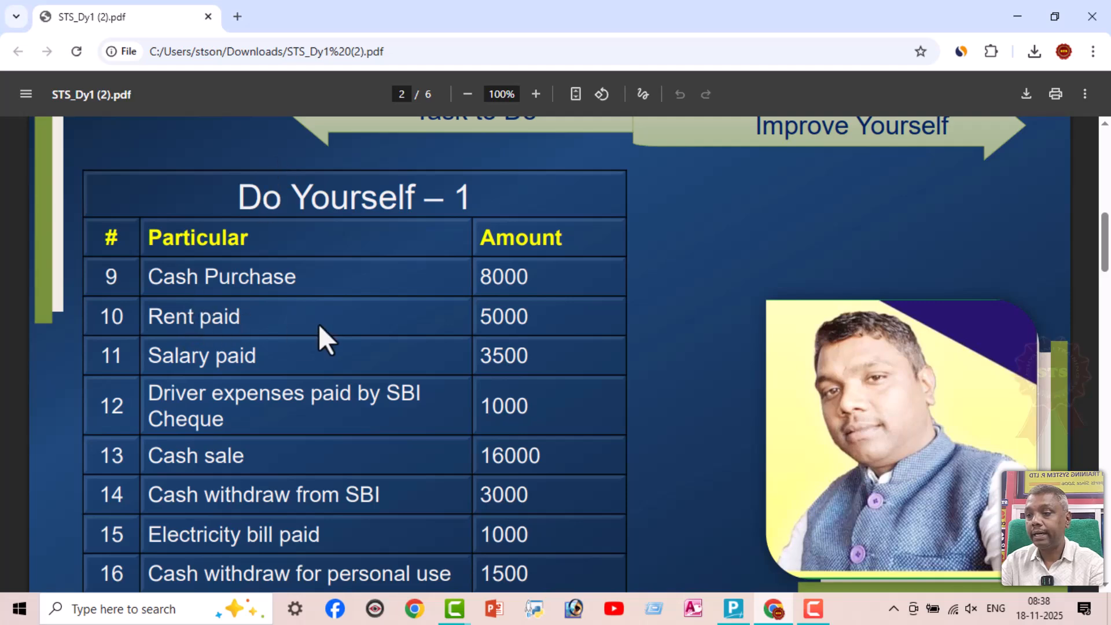
pyautogui.hotkey('alt', 'Tab')
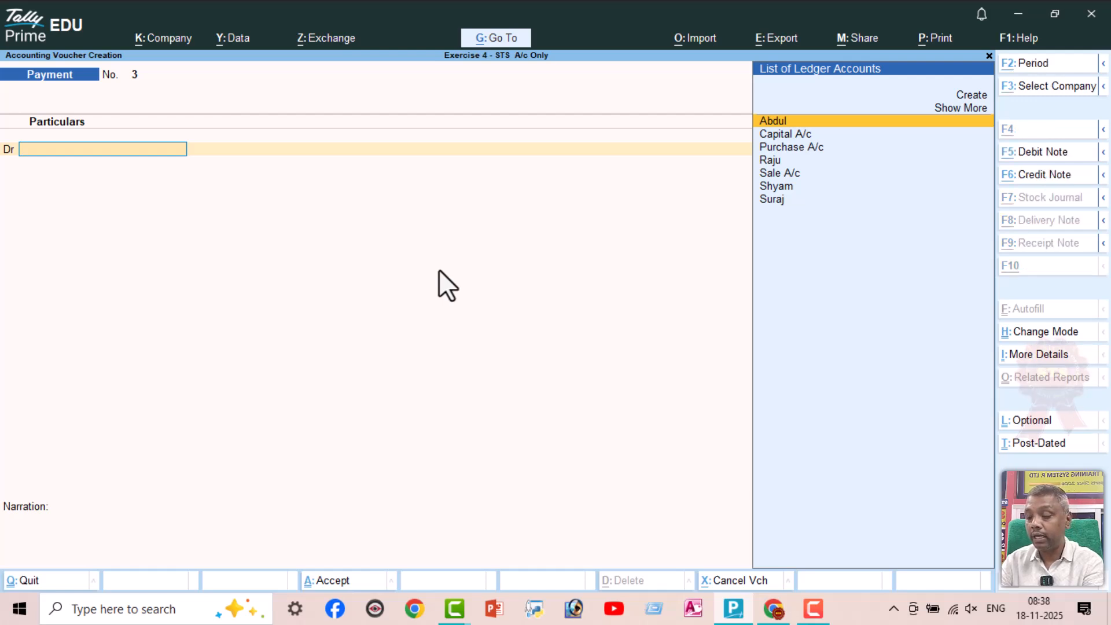
pyautogui.hotkey('alt', 'c')
pyautogui.write('Rent a/c')
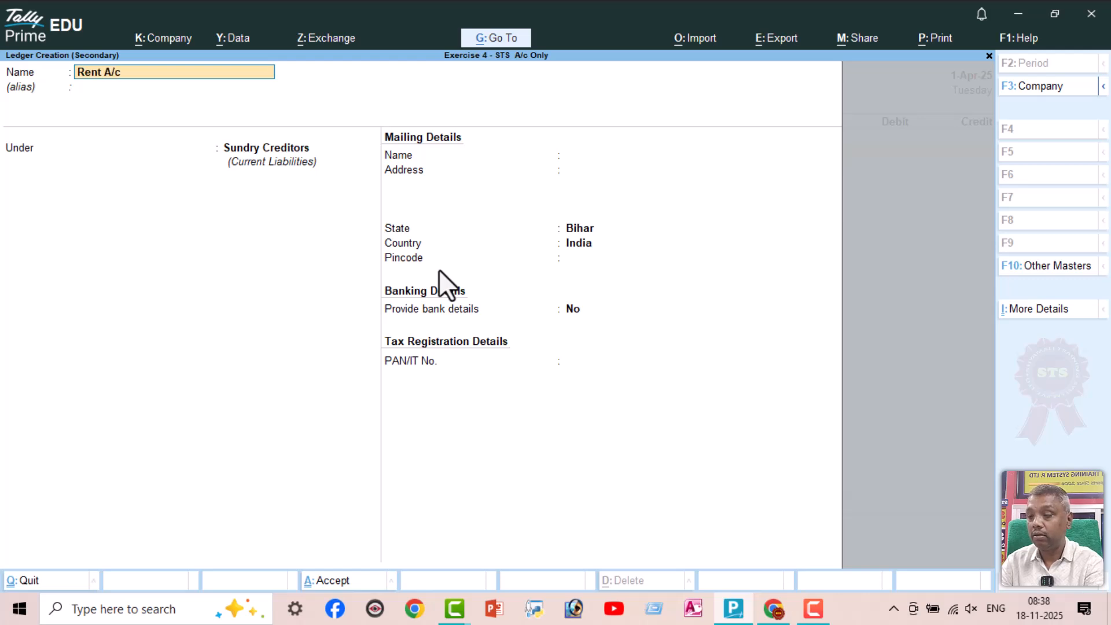
pyautogui.press('Return')
pyautogui.write('Ind')
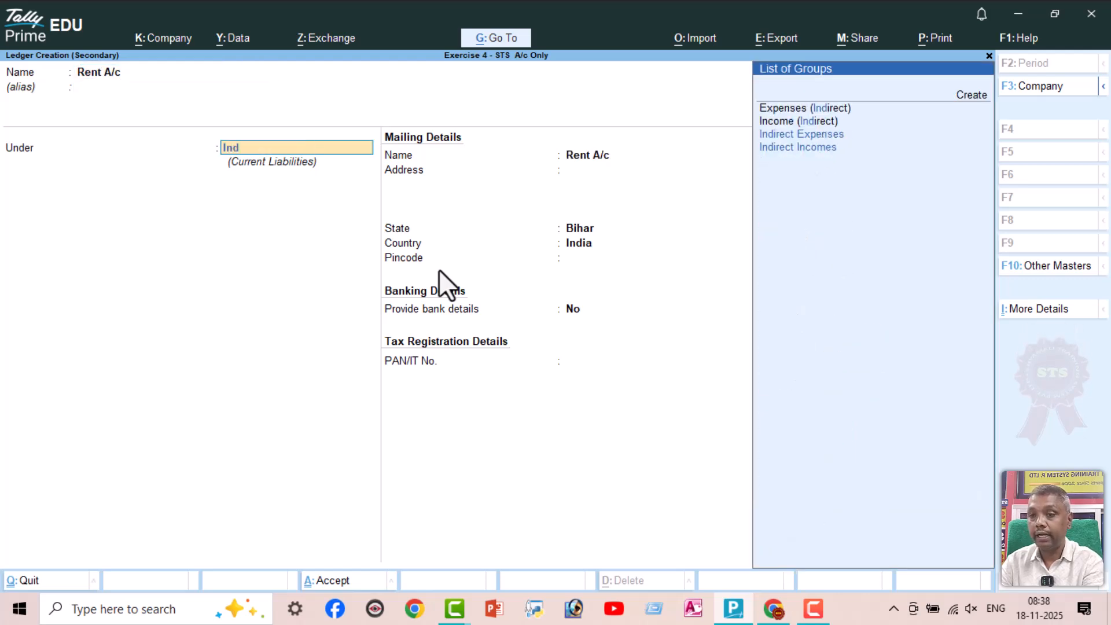
pyautogui.press('Down')
pyautogui.press('Down')
pyautogui.press('Up')
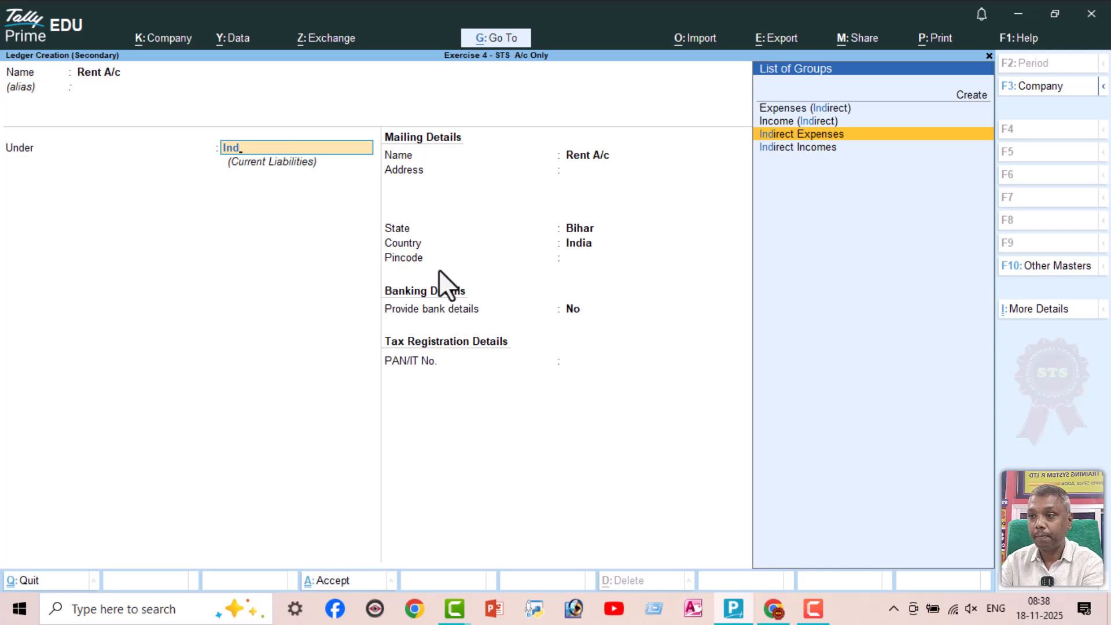
pyautogui.press('Return')
pyautogui.hotkey('ctrl', 'a')
# Debit Rent A/c with 5000 against Cash and save the Payment voucher without a narration
pyautogui.write('5000')
pyautogui.press('Return')
pyautogui.write('Cas')
pyautogui.press('Return')
pyautogui.press('Return')
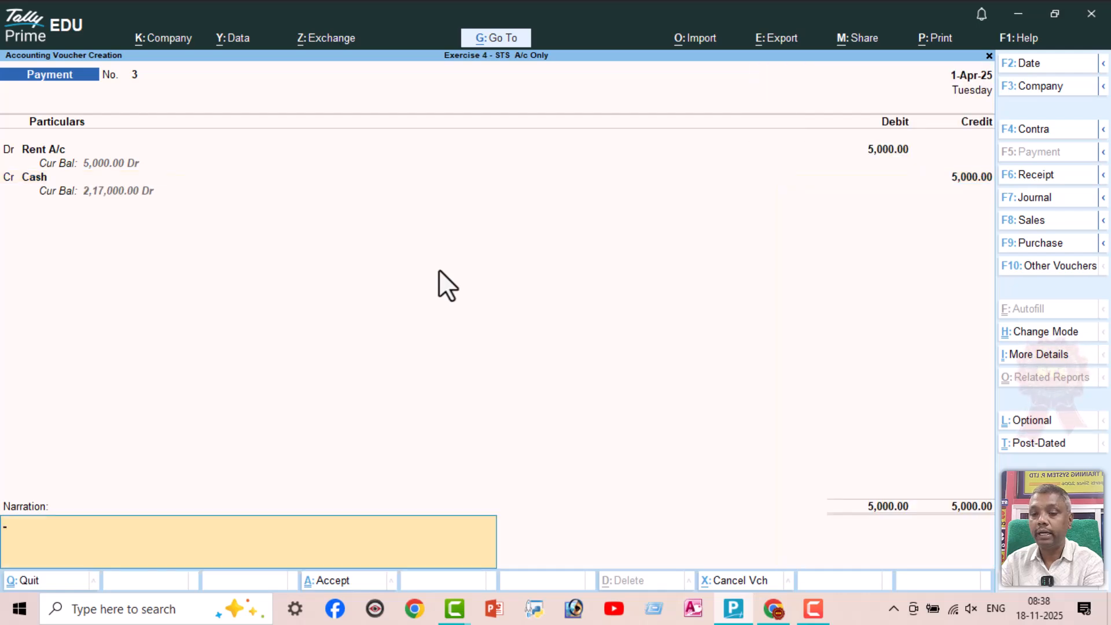
pyautogui.press('Return')
pyautogui.press('Return')
# Check line 11 in the exercise PDF and create a Salary A/c ledger under Indirect Expenses from the TallyPrime Payment voucher
pyautogui.hotkey('alt', 'Tab')
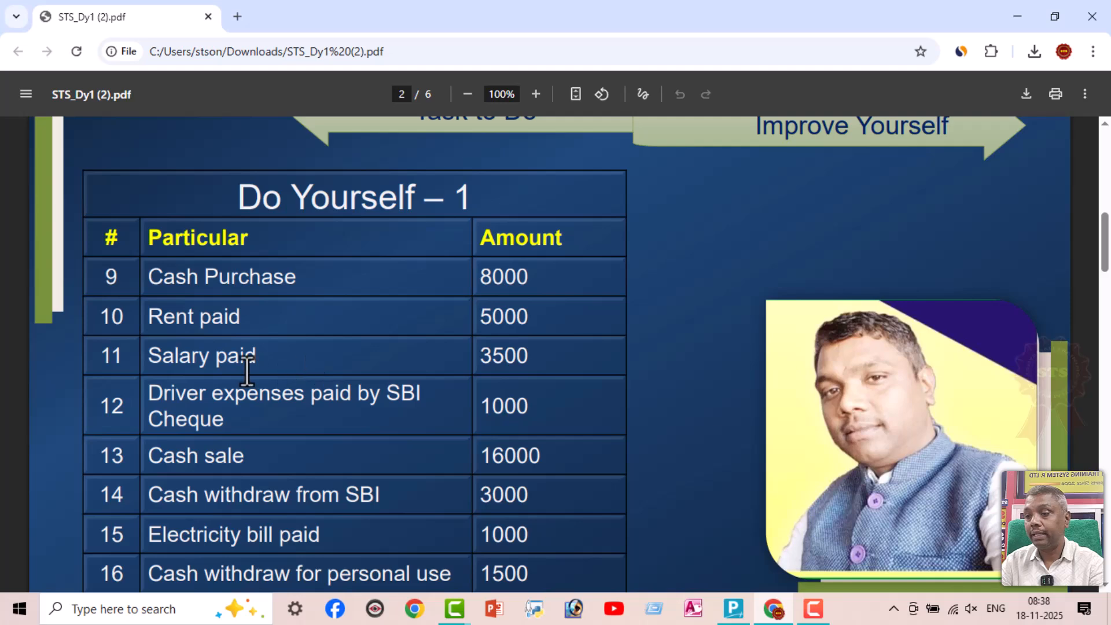
pyautogui.hotkey('alt', 'Tab')
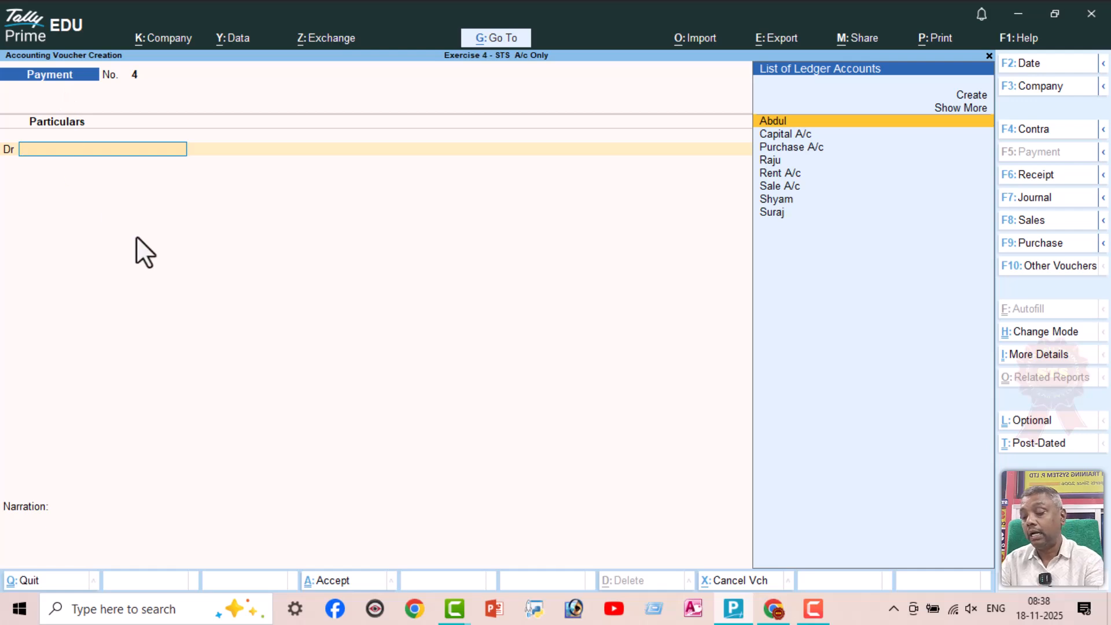
pyautogui.hotkey('alt', 'c')
pyautogui.write('Salary A/c')
pyautogui.press('Return')
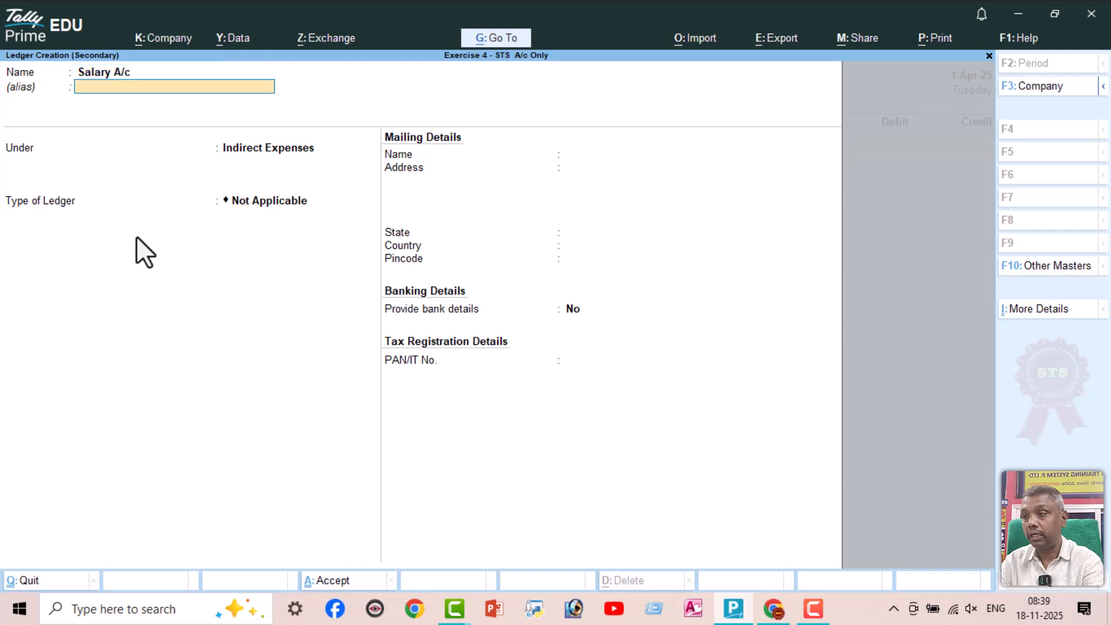
pyautogui.press('Return')
pyautogui.hotkey('ctrl', 'a')
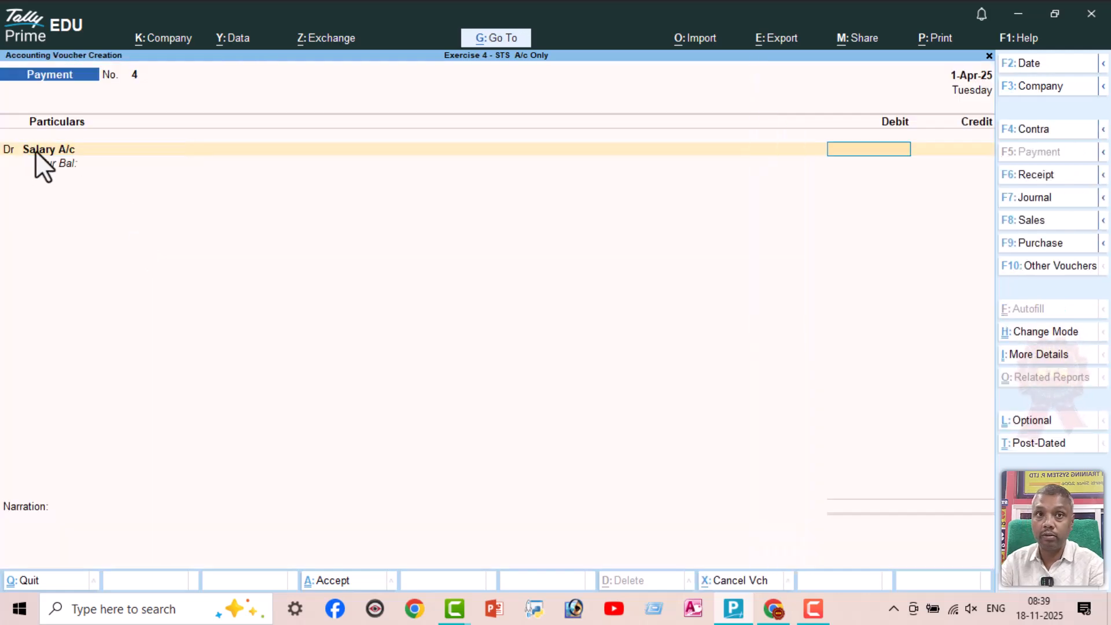
# Debit Salary A/c with 3500 against Cash and save the Payment voucher without a narration
pyautogui.write('3500')
pyautogui.press('Return')
pyautogui.write('cash')
pyautogui.press('Return')
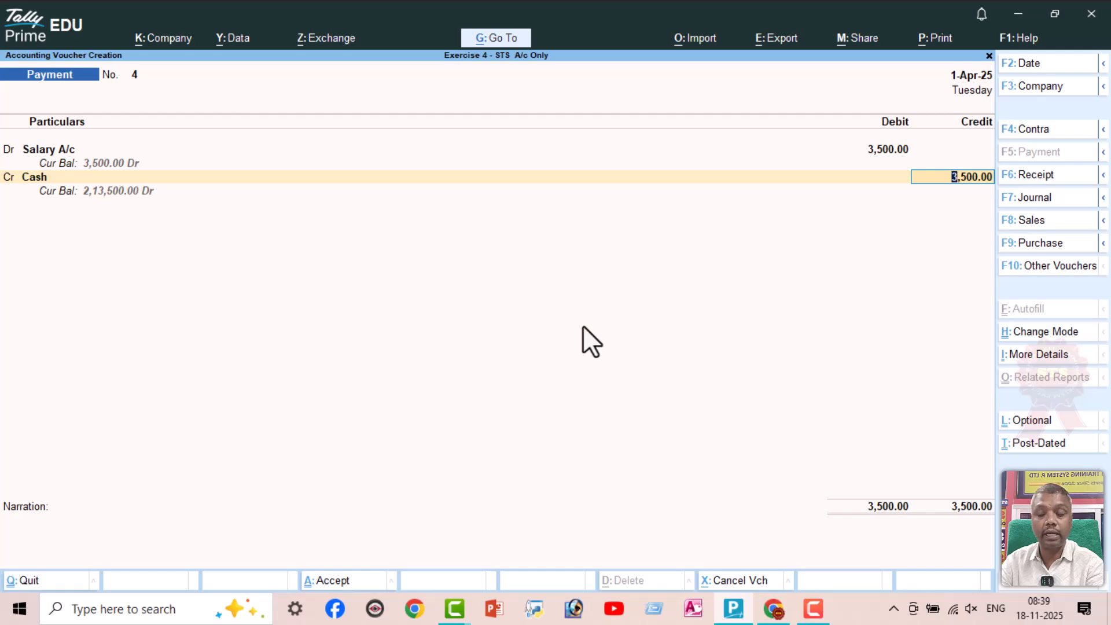
pyautogui.press('Return')
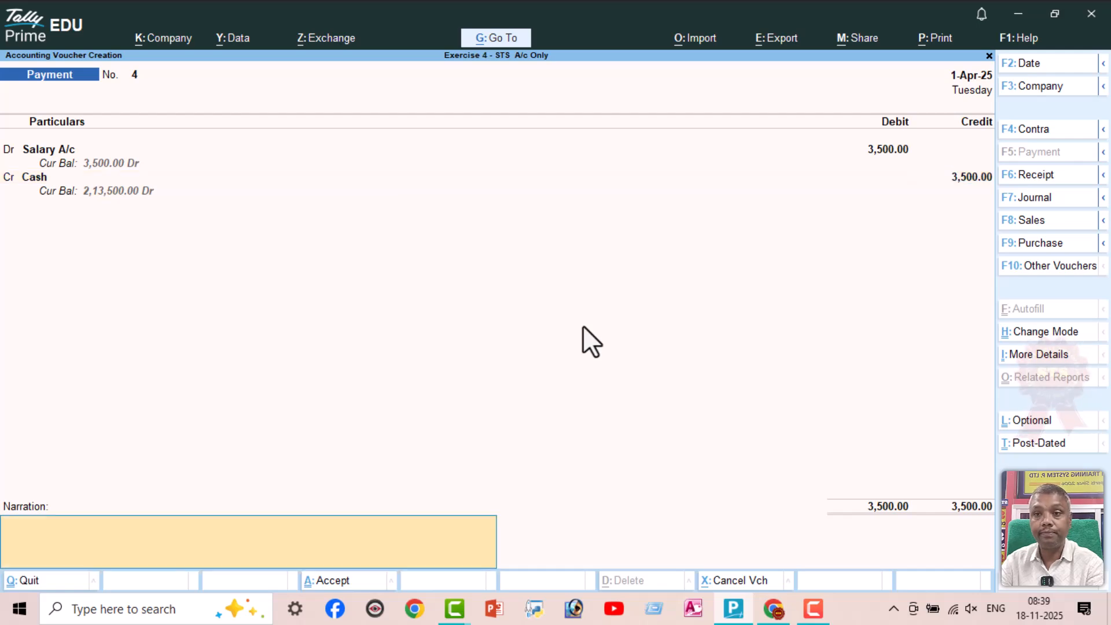
pyautogui.press('Return')
# Check line 12 in the exercise PDF and create a Driver Exp ledger under Indirect Expenses from the TallyPrime Payment voucher
pyautogui.click(773, 608)
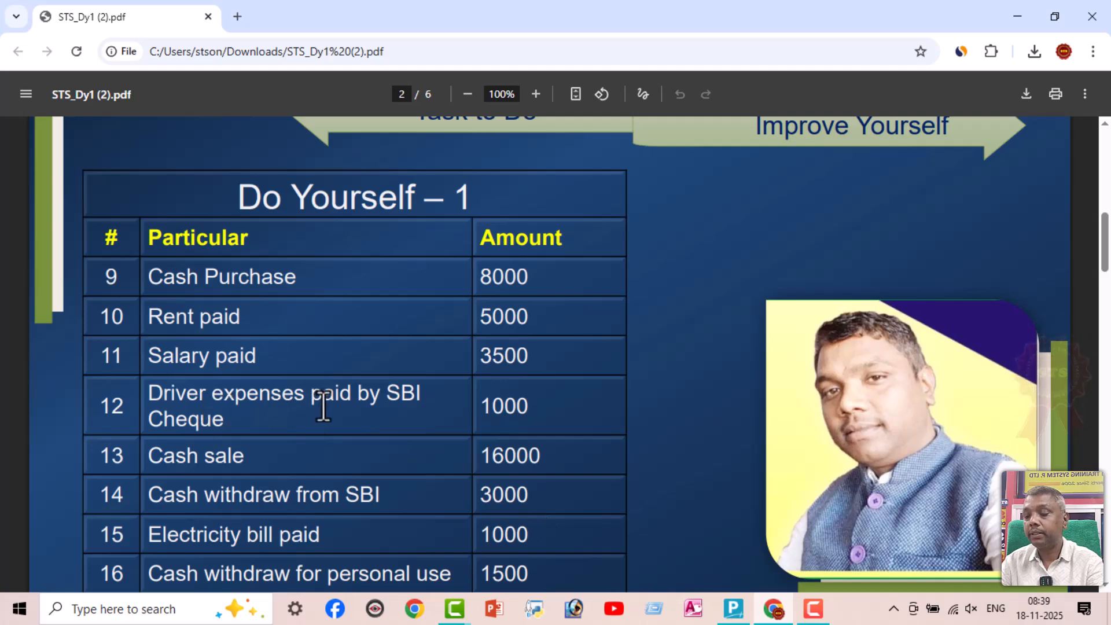
pyautogui.hotkey('alt', 'Tab')
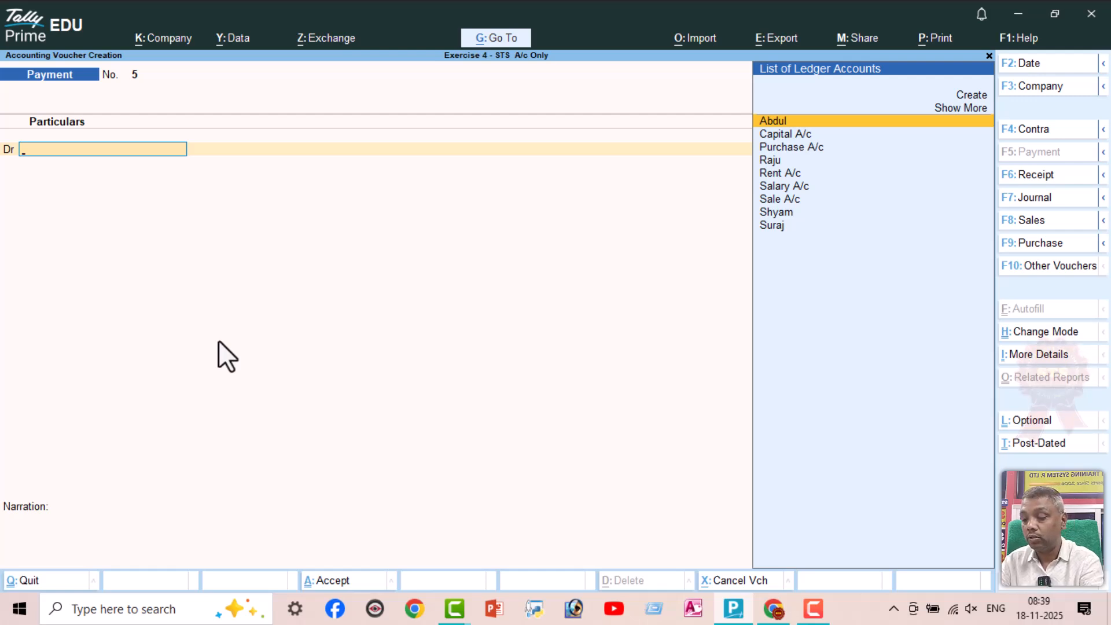
pyautogui.hotkey('alt', 'c')
pyautogui.write('Driver Exp')
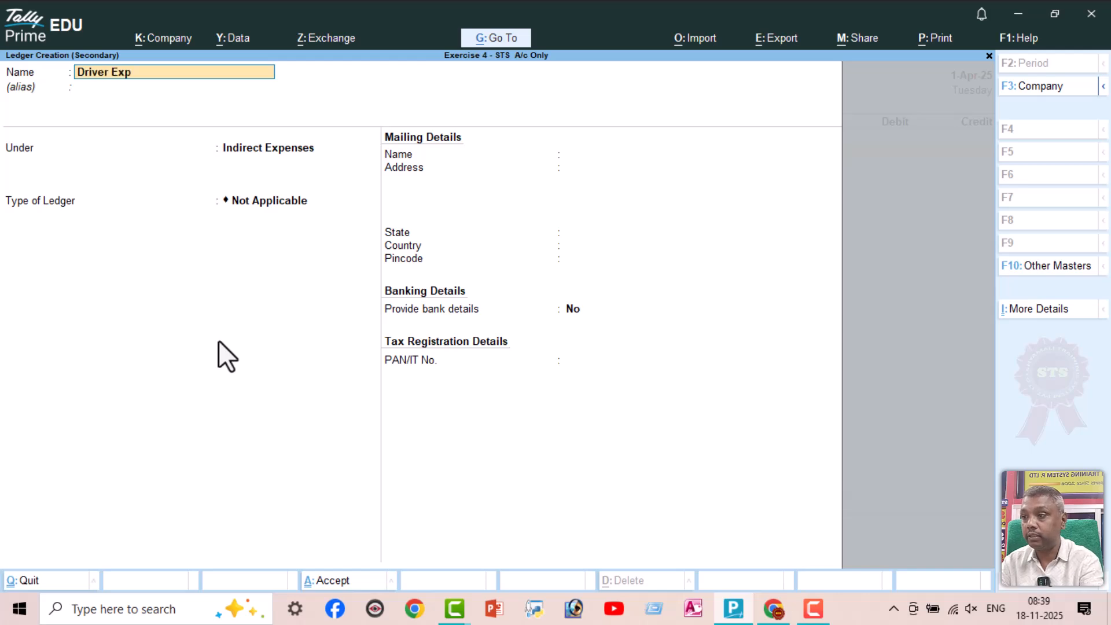
pyautogui.press('Return')
# Debit Driver Exp with 1000 and choose SBI A/c as the ledger credited with the same amount
pyautogui.press('Return')
pyautogui.hotkey('ctrl', 'a')
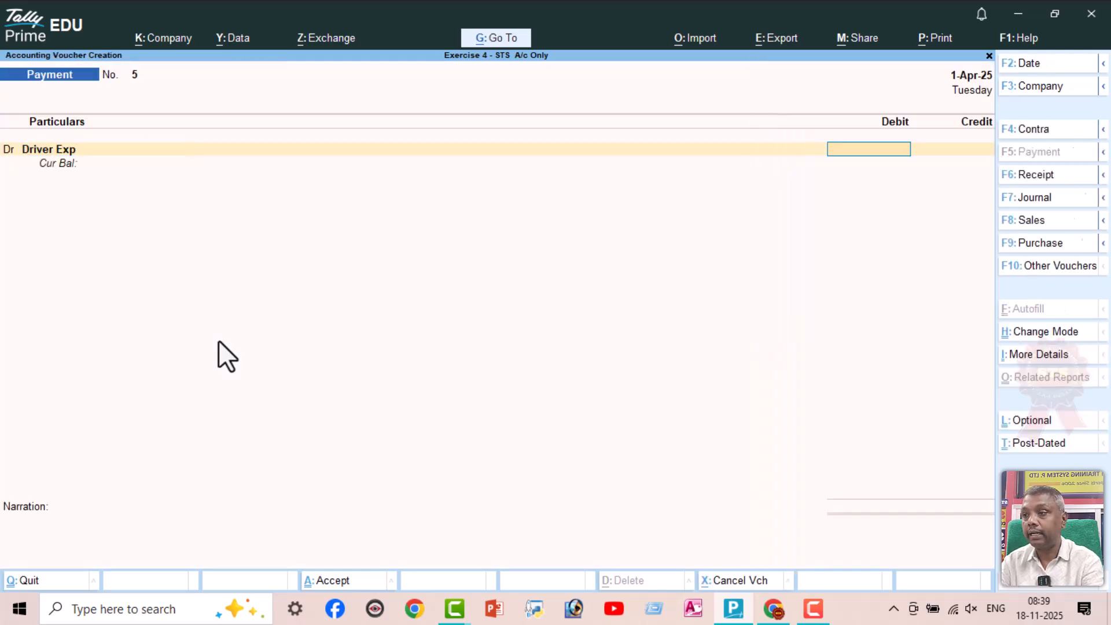
pyautogui.write('1000')
pyautogui.press('Return')
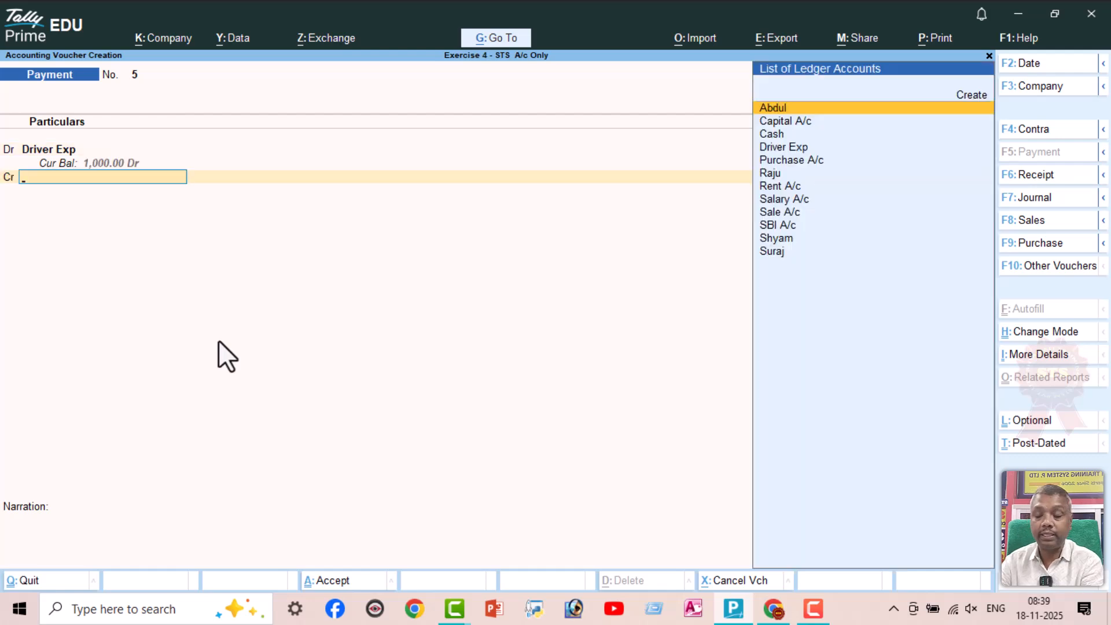
pyautogui.write('sb')
pyautogui.press('Return')
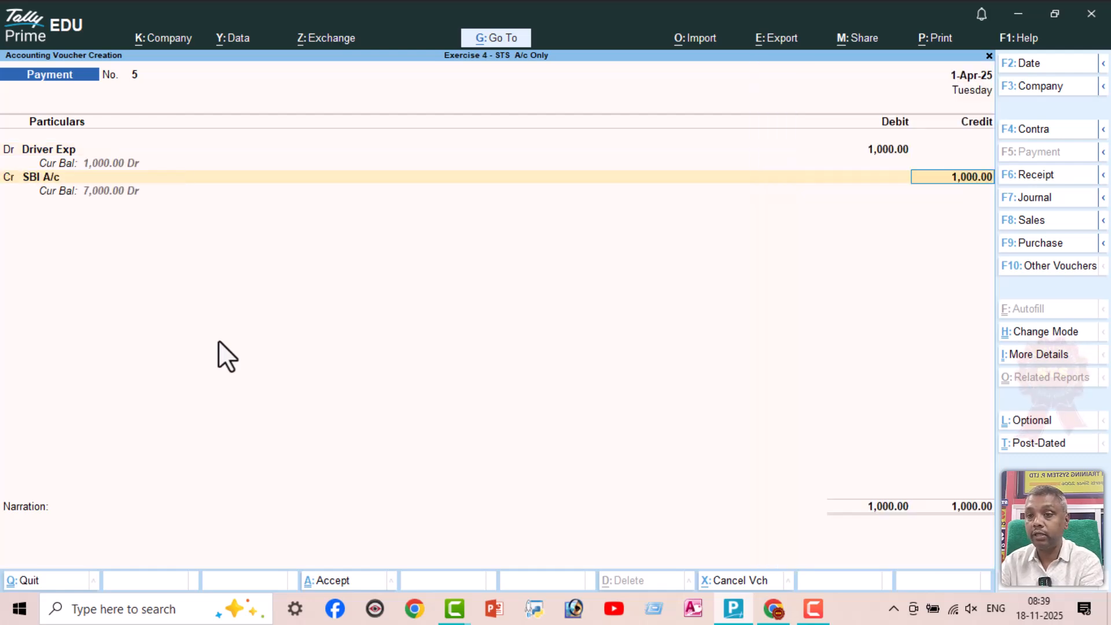
# Allocate the SBI A/c payment as a Cheque with an instrument number and save the Payment voucher without a narration
pyautogui.press('Return')
pyautogui.press('Return')
pyautogui.press('Return')
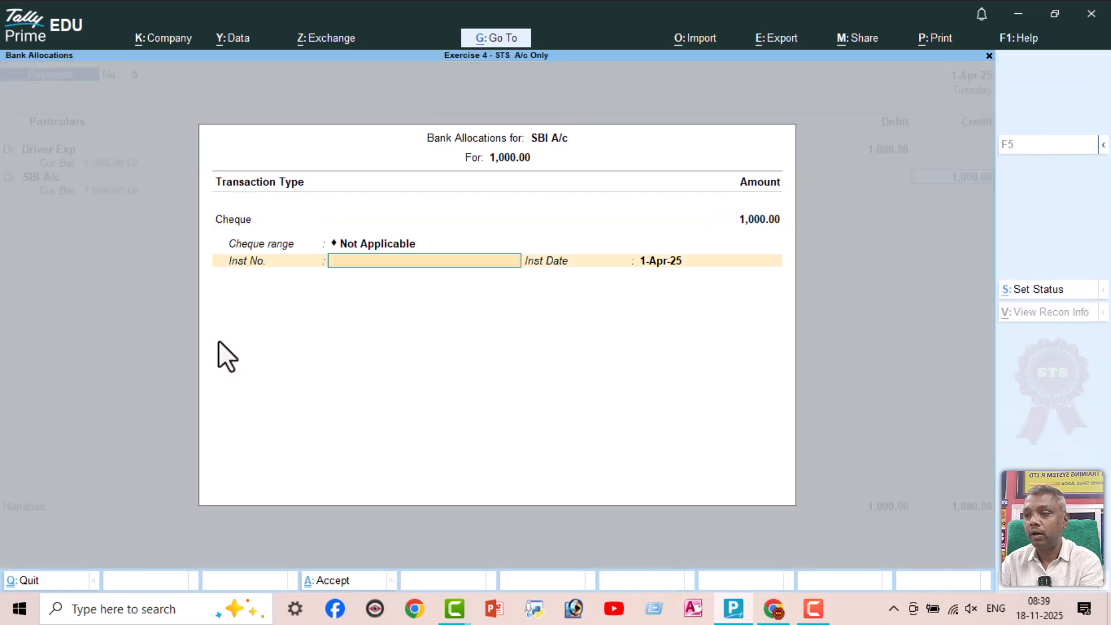
pyautogui.write('123')
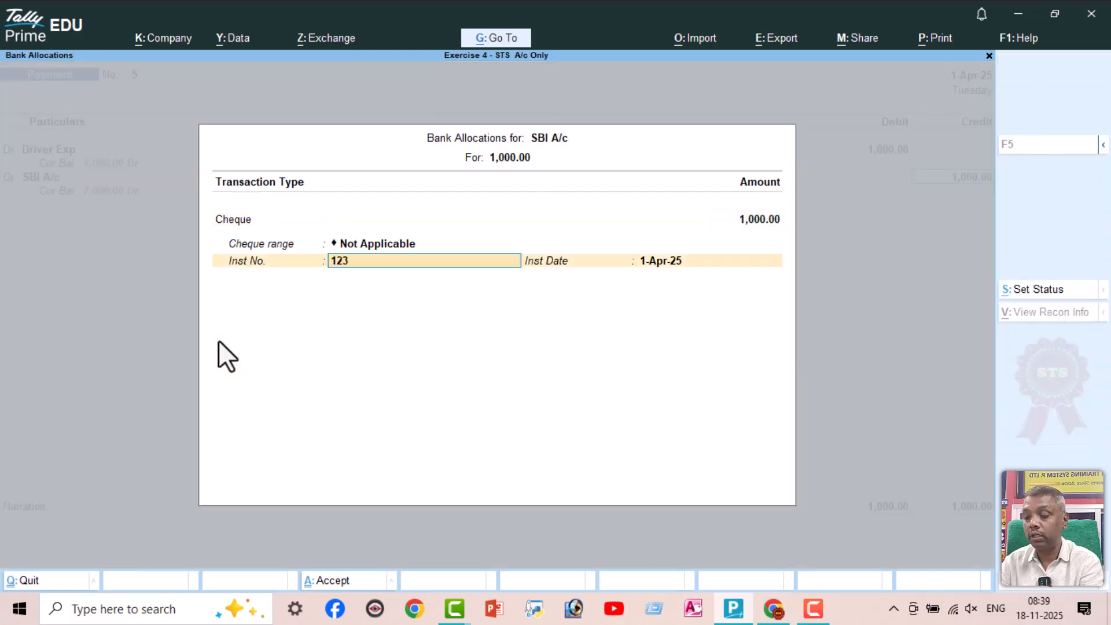
pyautogui.write('234')
pyautogui.press('Return')
pyautogui.press('Return')
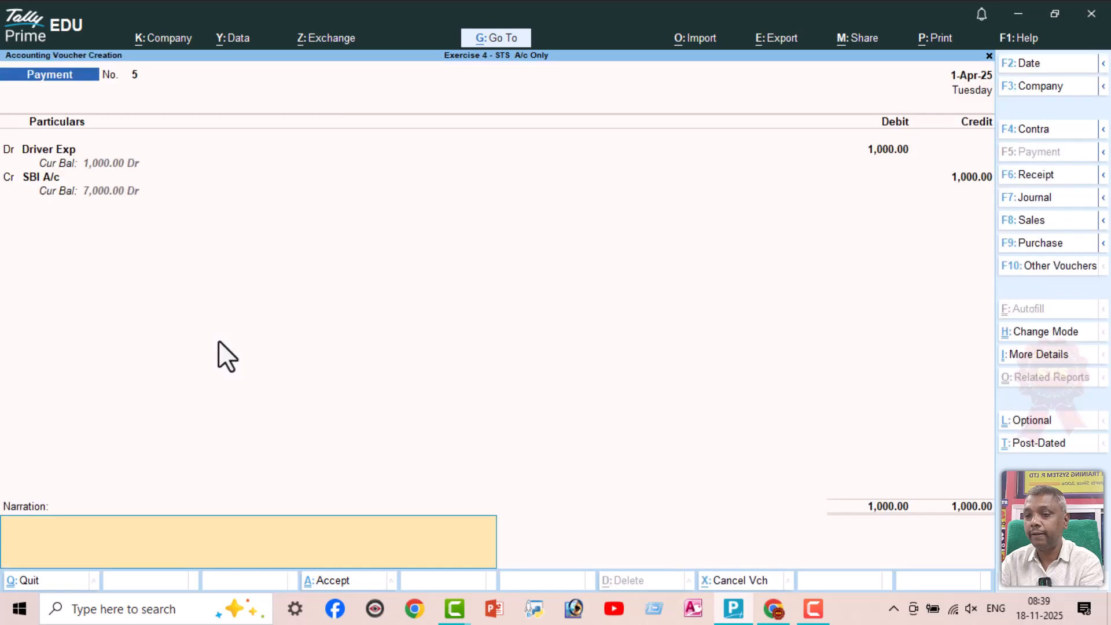
pyautogui.press('Return')
pyautogui.press('Return')
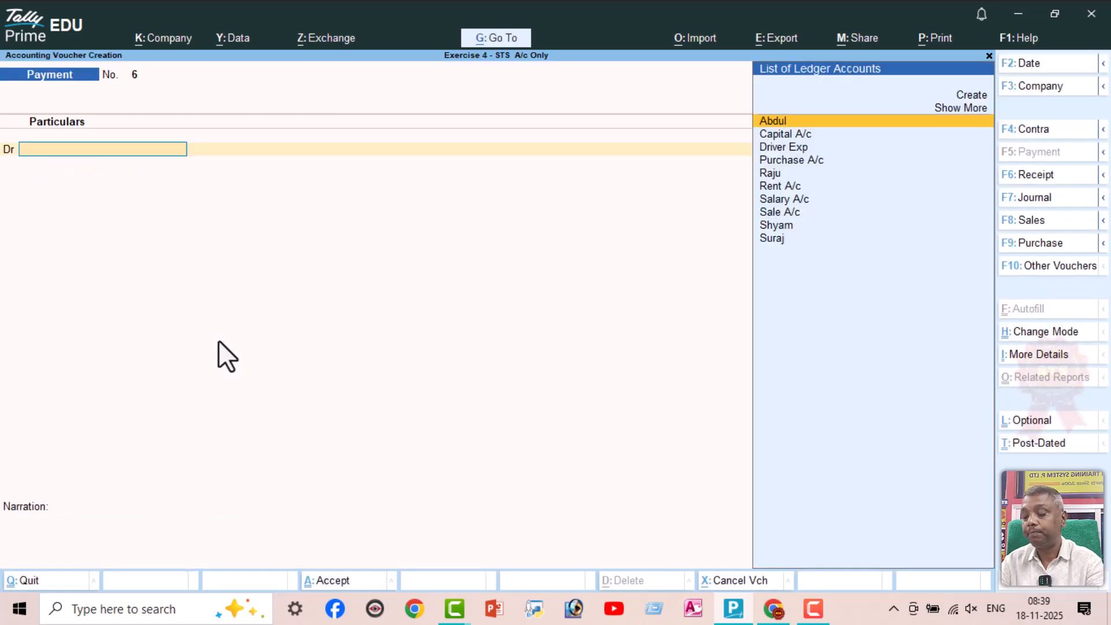
# Check line 13 in the exercise PDF and save a TallyPrime Receipt voucher crediting Sale A/c with 16000 against Cash, without a narration
pyautogui.hotkey('alt', 'Tab')
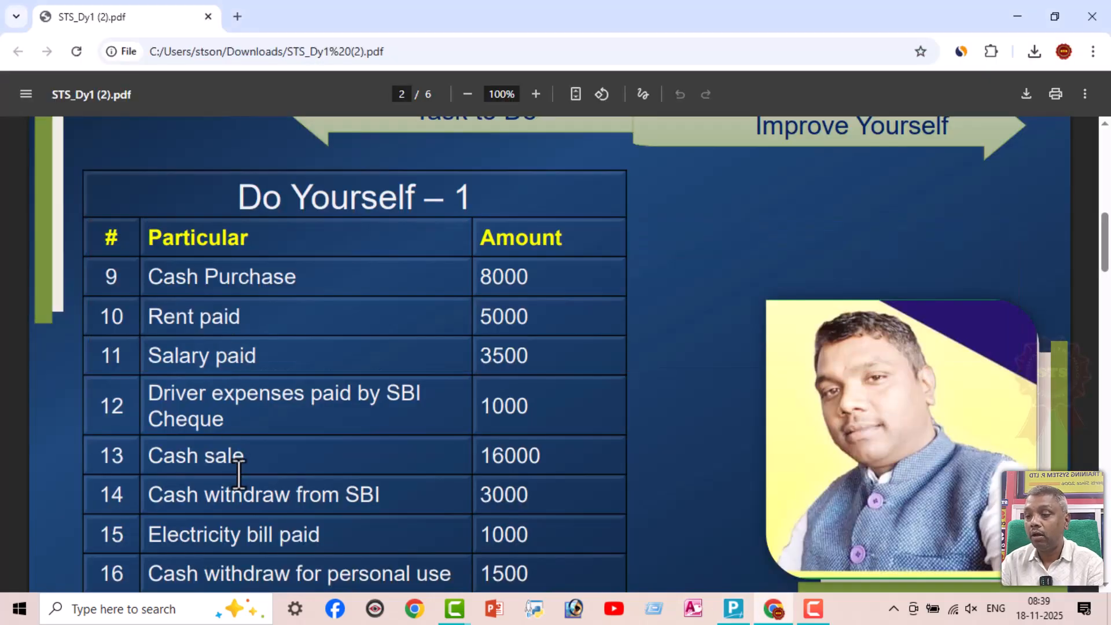
pyautogui.scroll(-3, 239, 469)
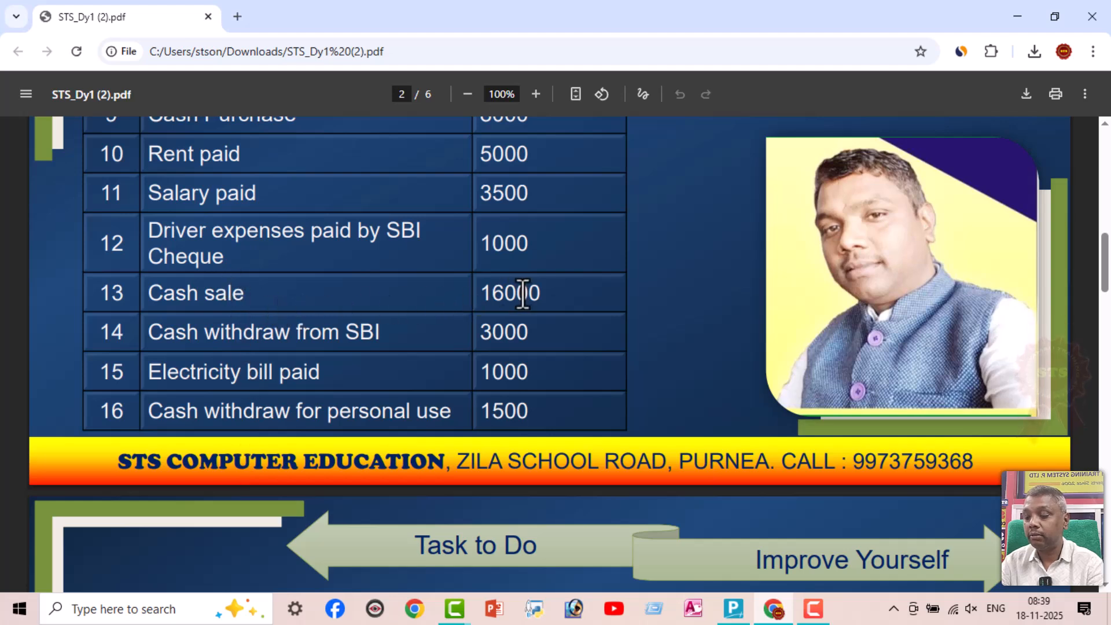
pyautogui.hotkey('alt', 'Tab')
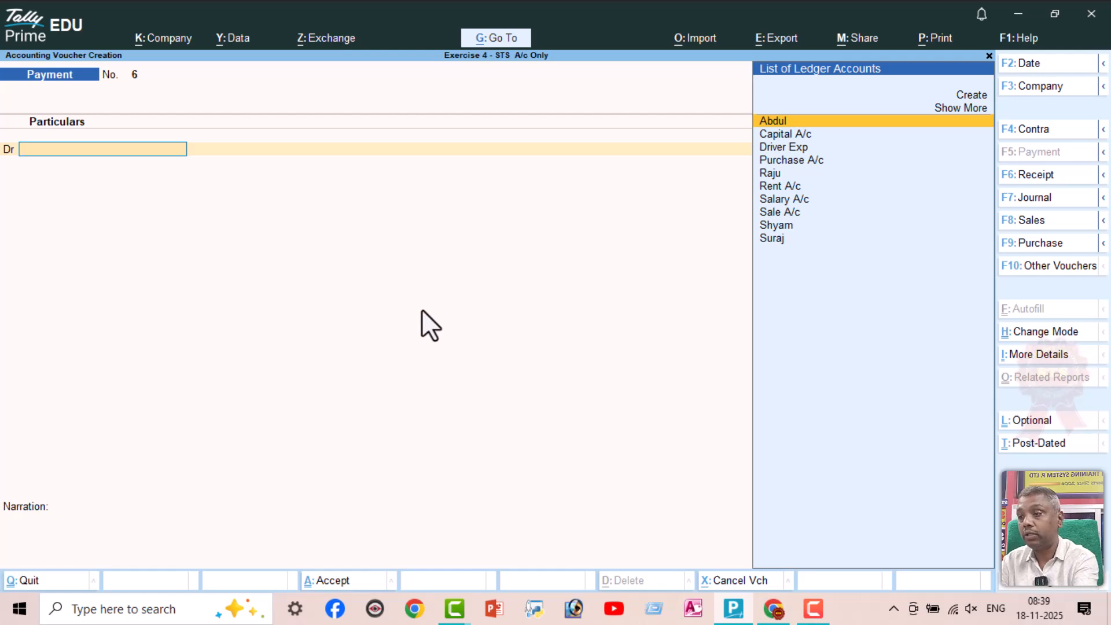
pyautogui.press('F6')
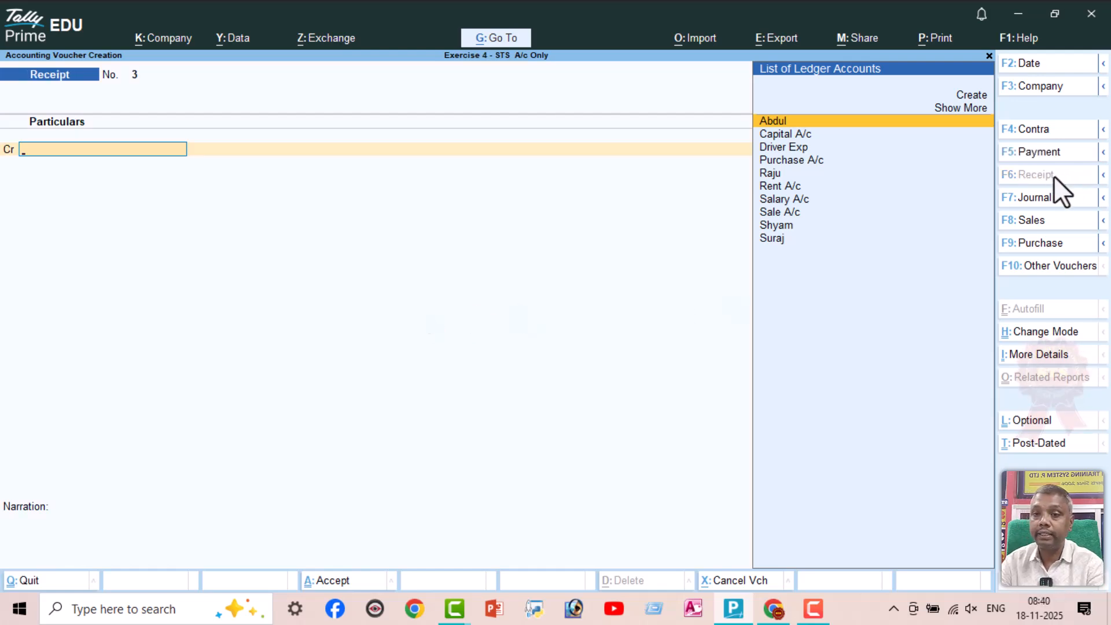
pyautogui.write('Sa')
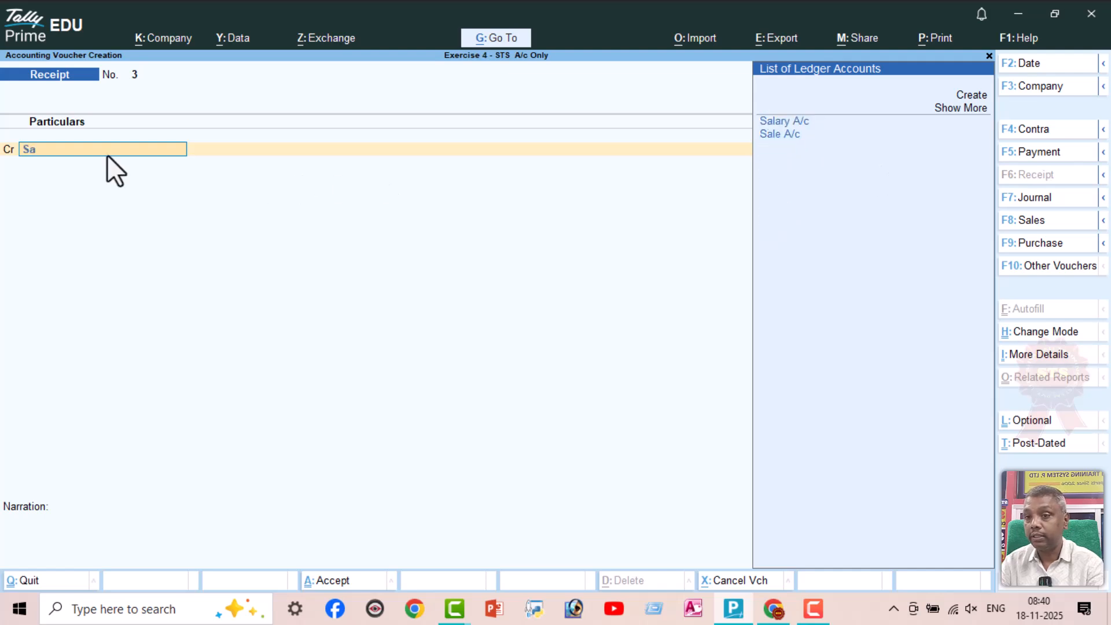
pyautogui.press('Down')
pyautogui.press('Return')
pyautogui.write('16000')
pyautogui.press('Return')
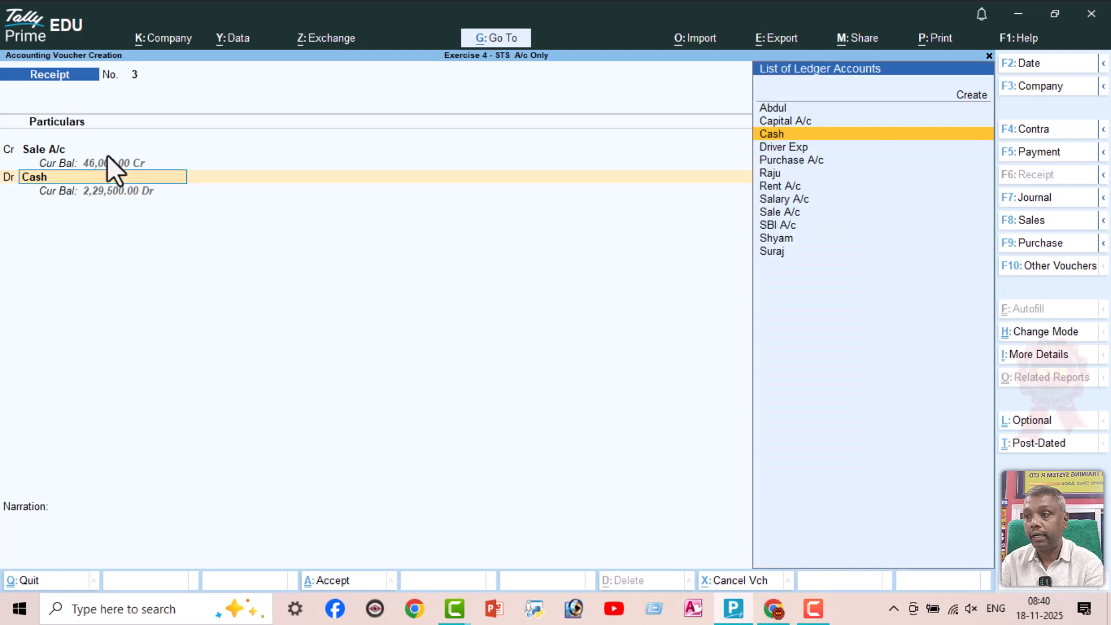
pyautogui.press('Return')
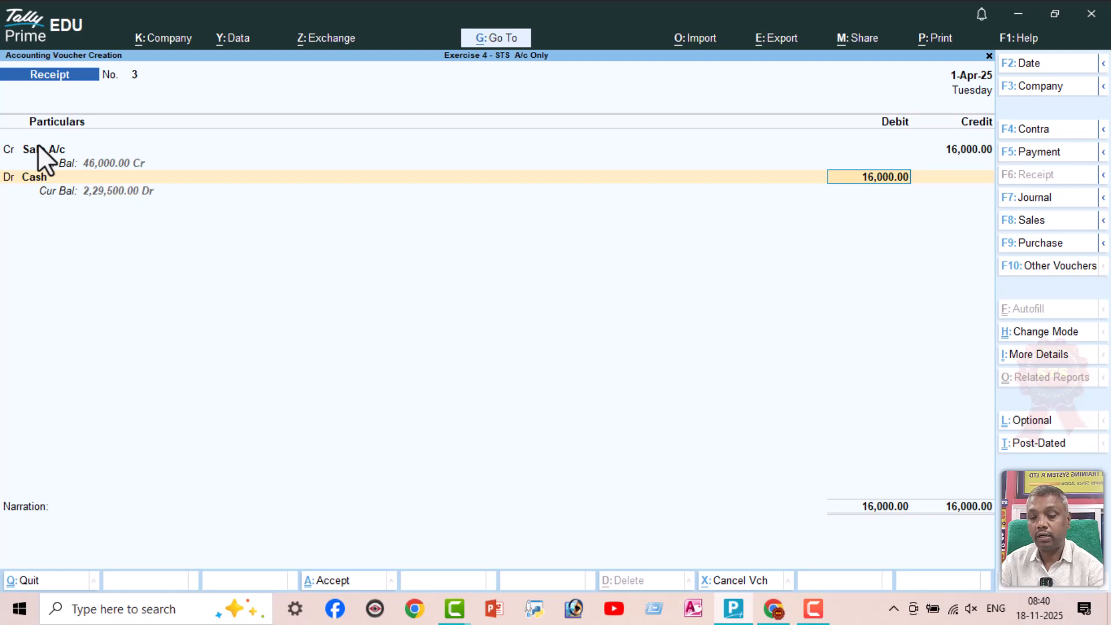
pyautogui.press('Return')
pyautogui.press('Return')
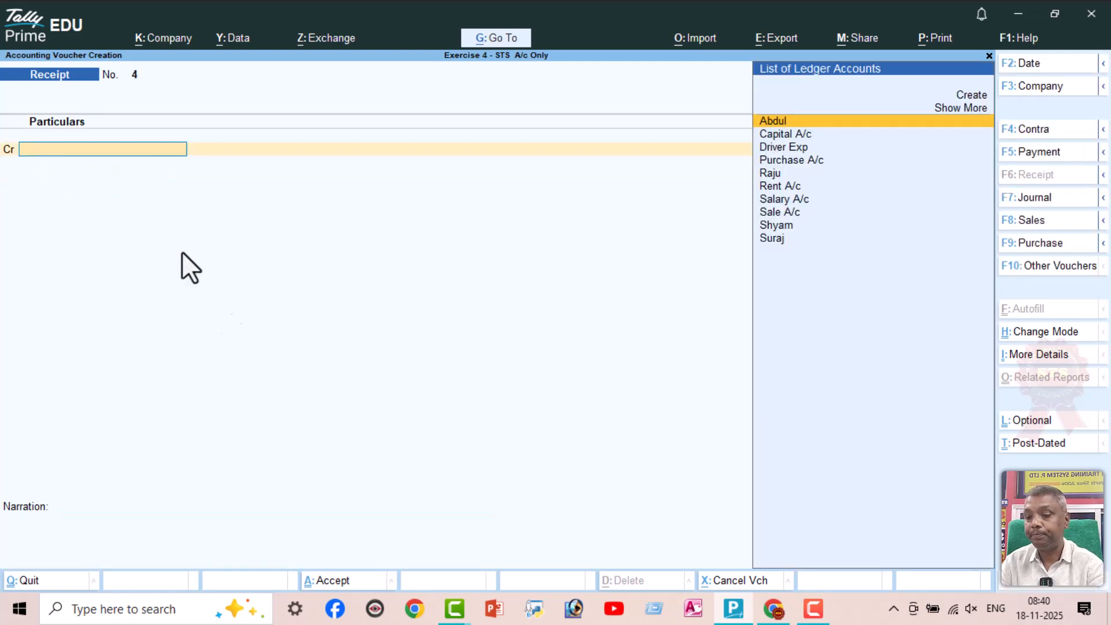
# Check line 14 in the exercise PDF and credit SBI A/c with 3000 in a TallyPrime Contra voucher, allocated as a Cheque without instrument number
pyautogui.click(774, 608)
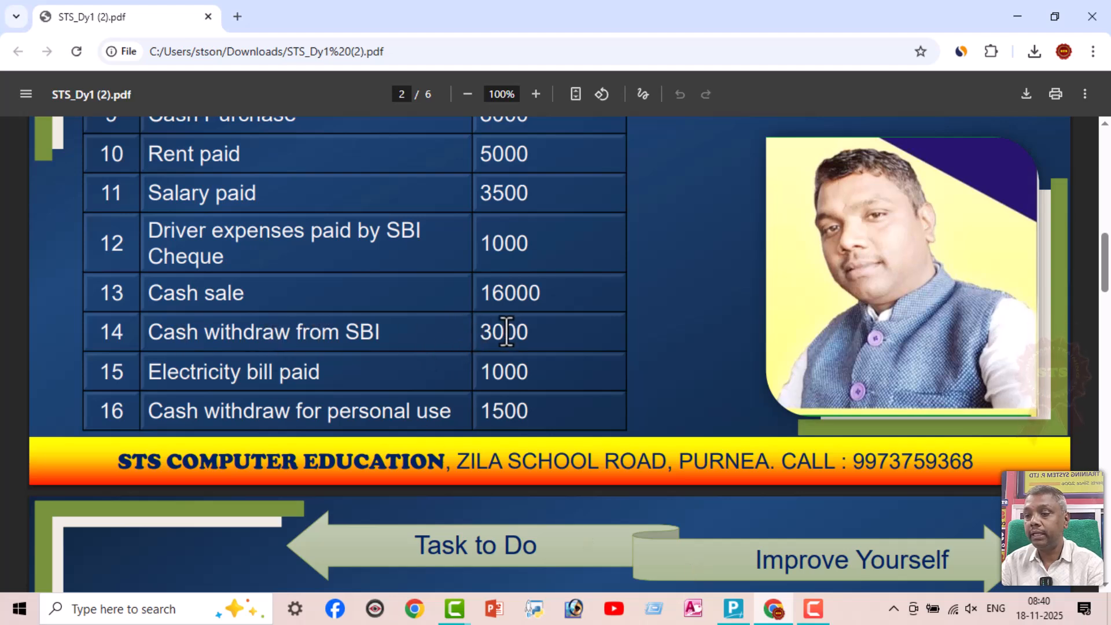
pyautogui.hotkey('alt', 'Tab')
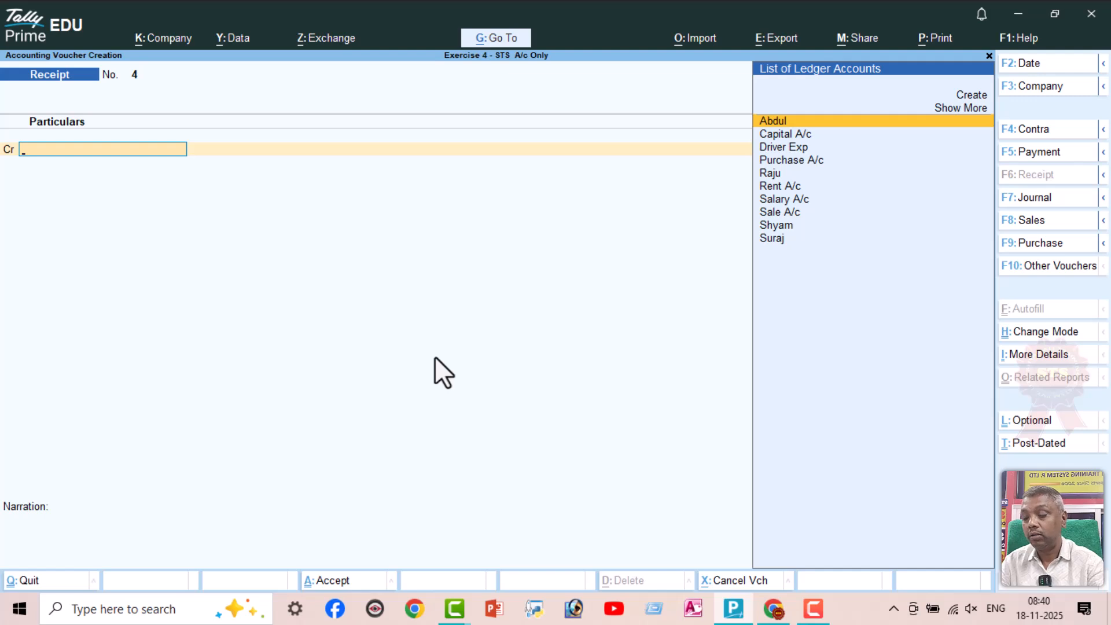
pyautogui.press('F4')
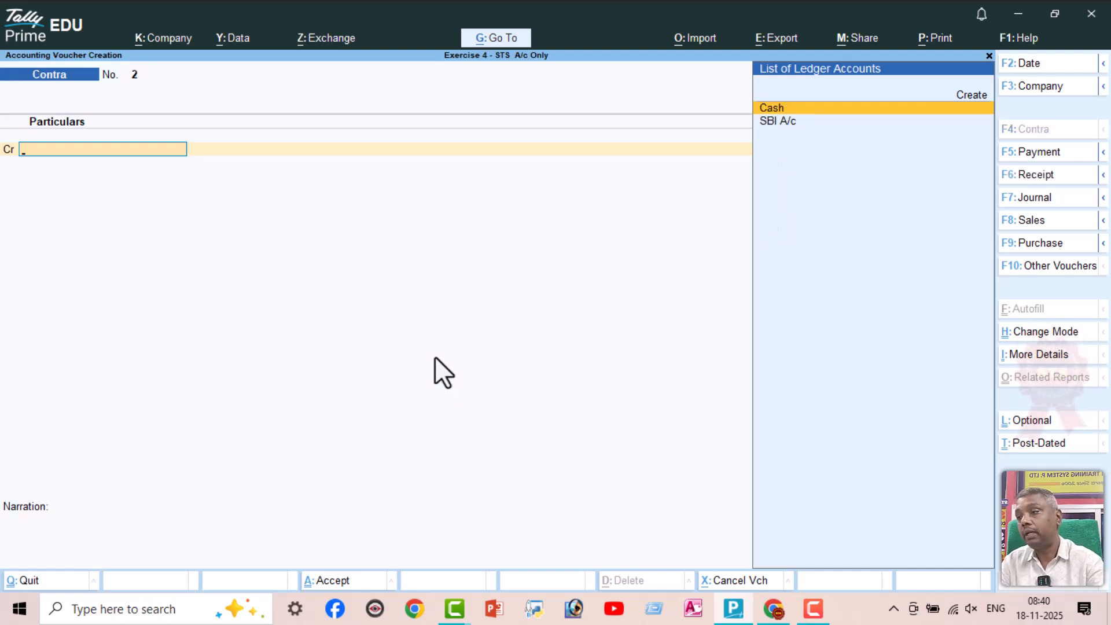
pyautogui.write('S')
pyautogui.press('Return')
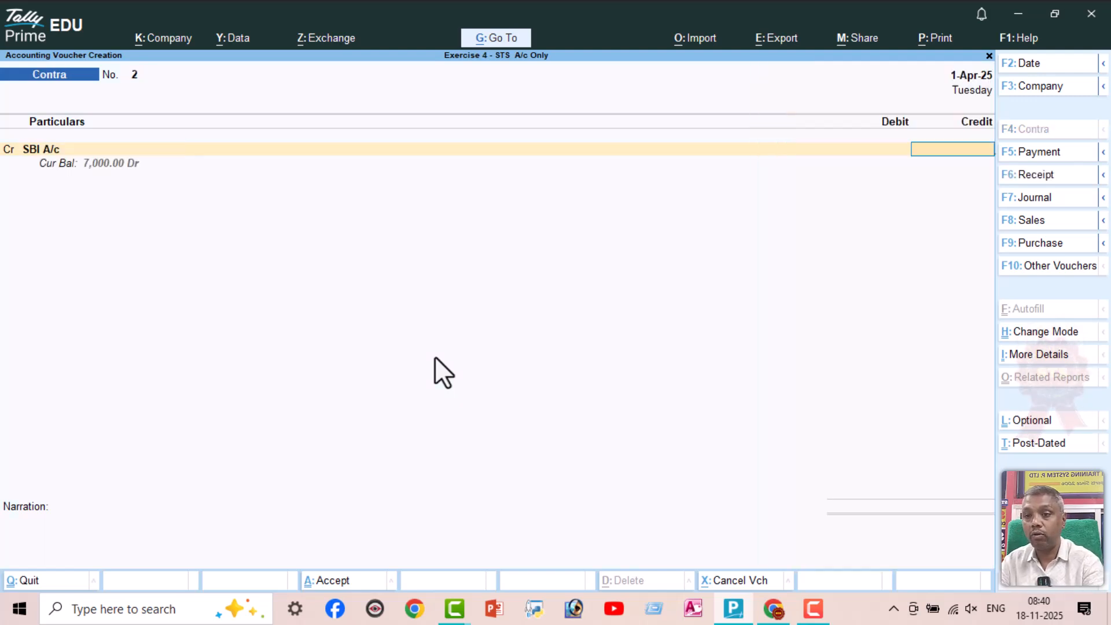
pyautogui.write('3000')
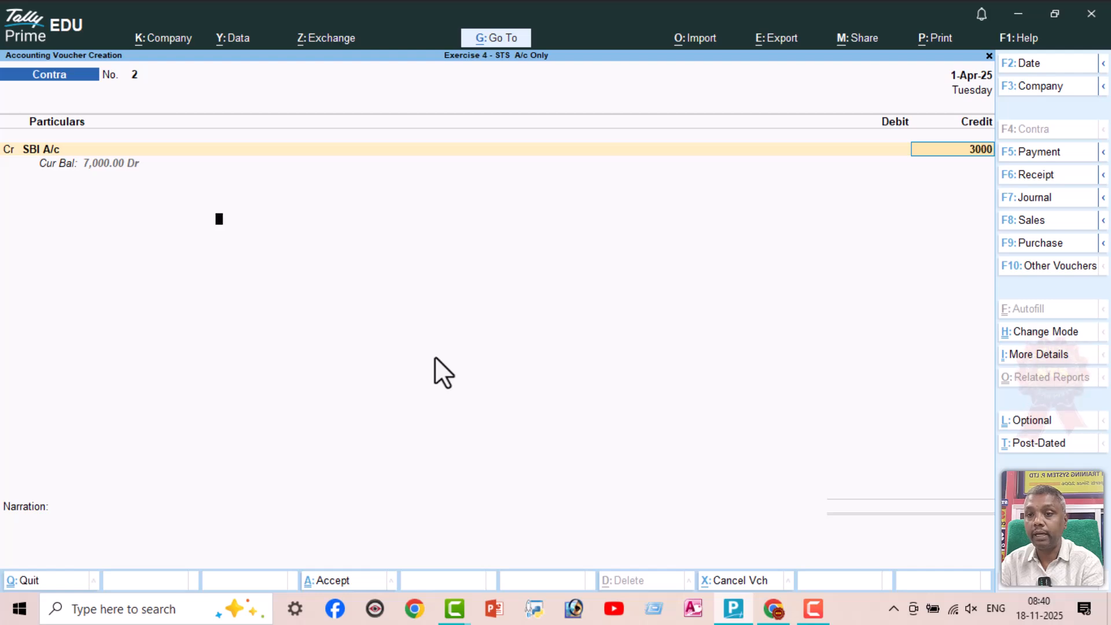
pyautogui.press('Return')
pyautogui.press('Return')
pyautogui.press('Return')
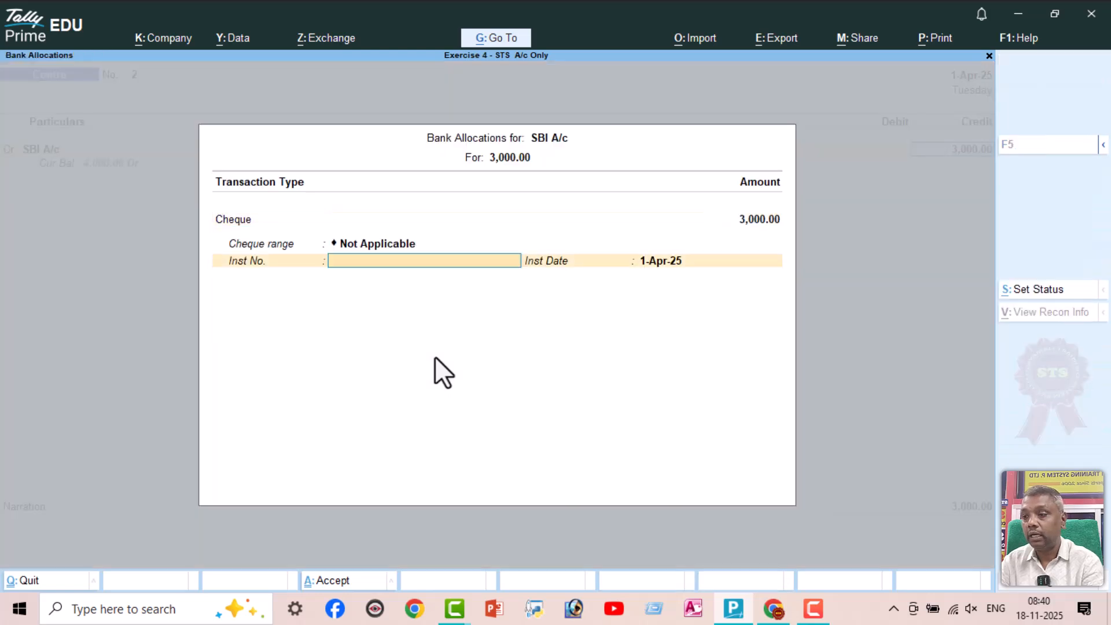
pyautogui.hotkey('ctrl', 'a')
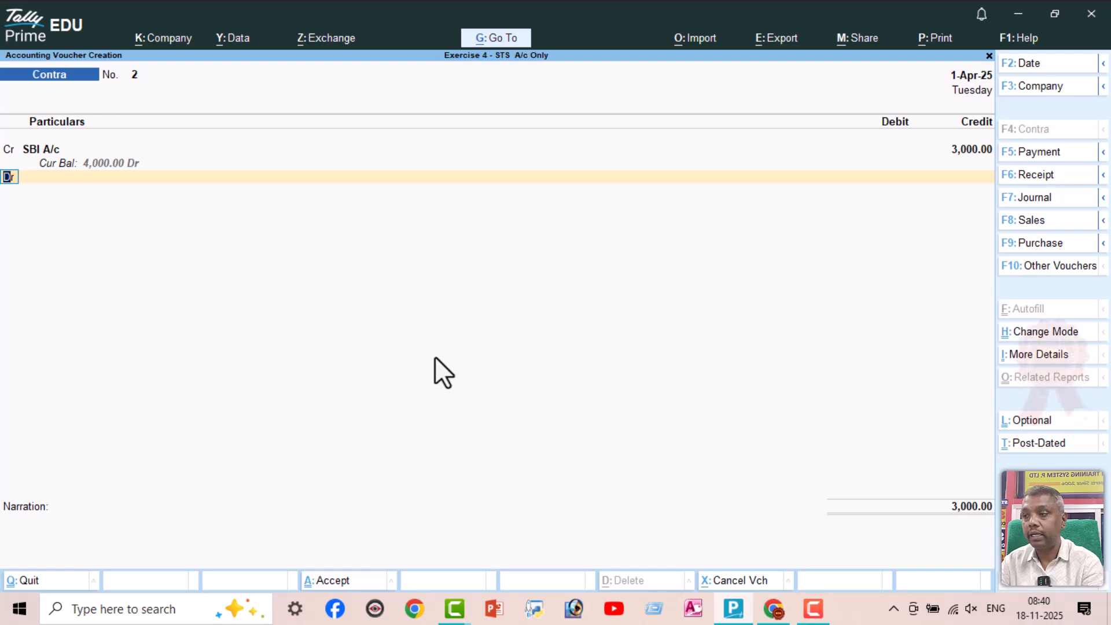
# Debit Cash with the same amount and save the Contra voucher without a narration
pyautogui.press('Return')
pyautogui.write('Cash')
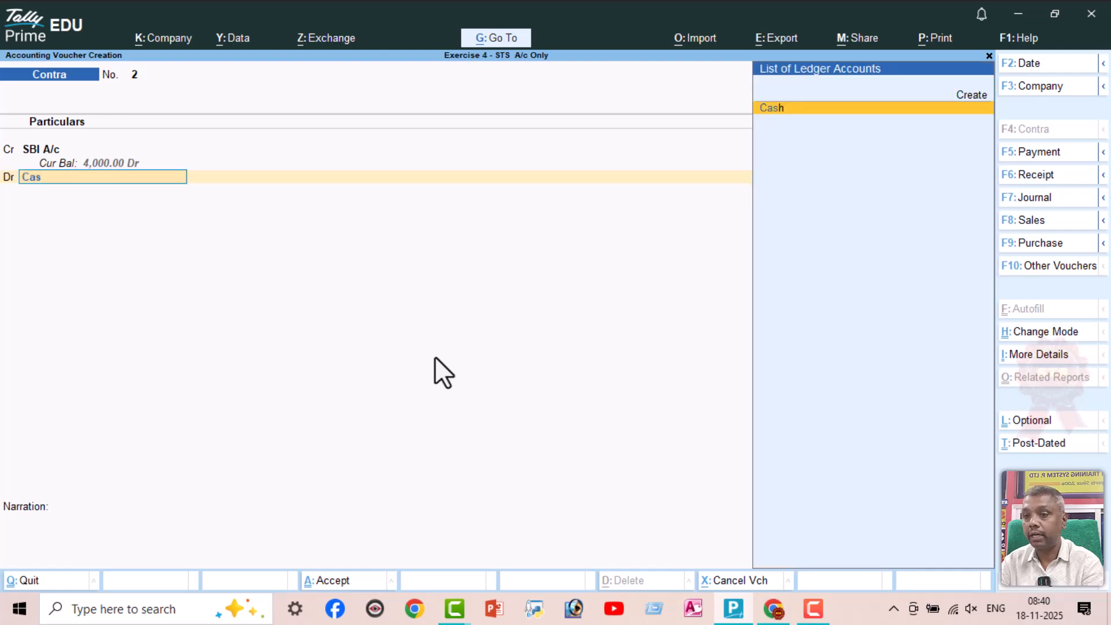
pyautogui.press('Return')
pyautogui.press('Return')
pyautogui.press('Return')
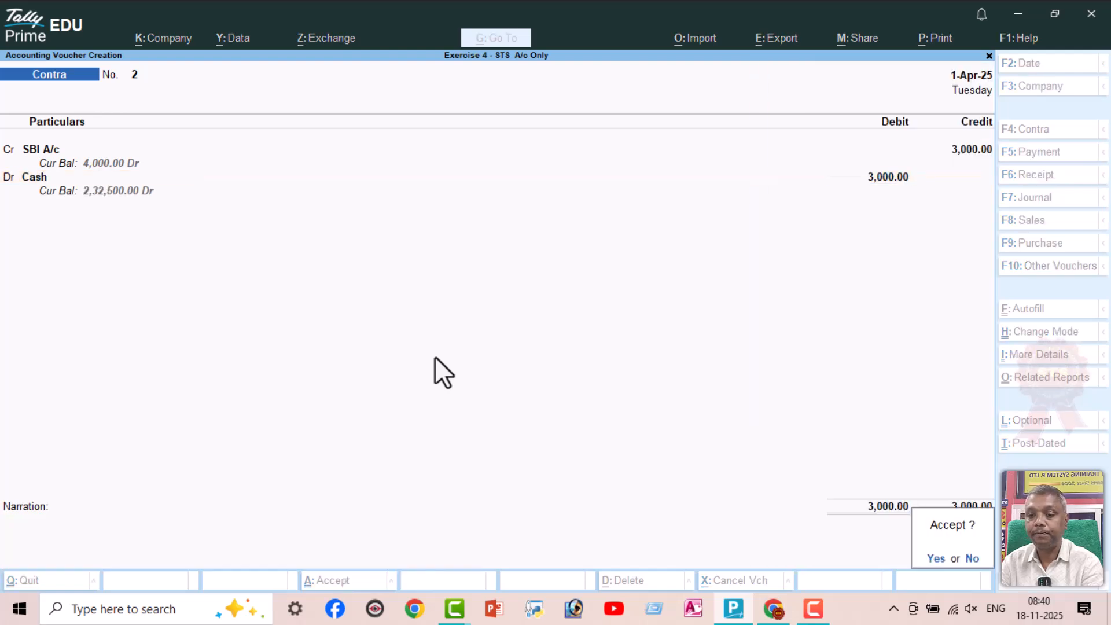
pyautogui.press('Return')
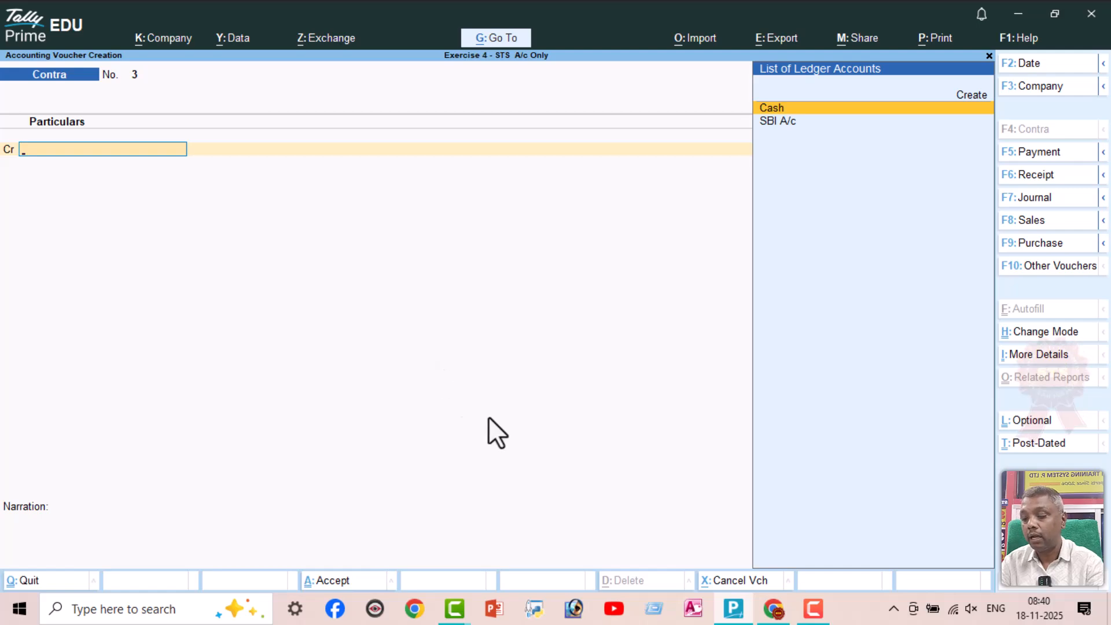
# Check line 15 in the exercise PDF and create an Elec Bill ledger under Indirect Expenses from a TallyPrime Payment voucher
pyautogui.click(772, 610)
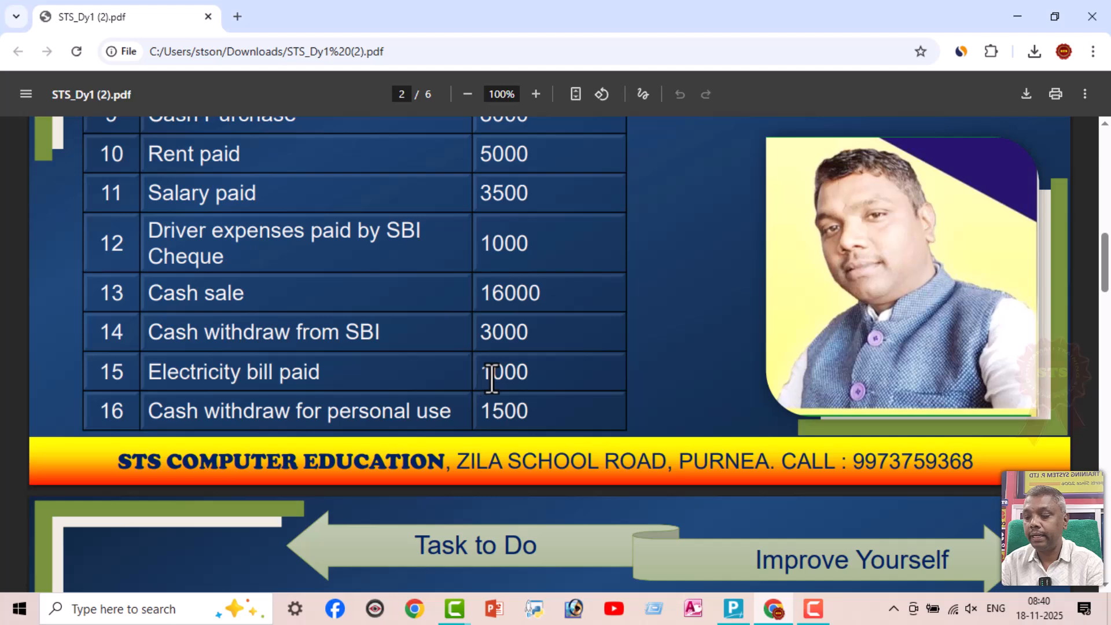
pyautogui.hotkey('alt', 'Tab')
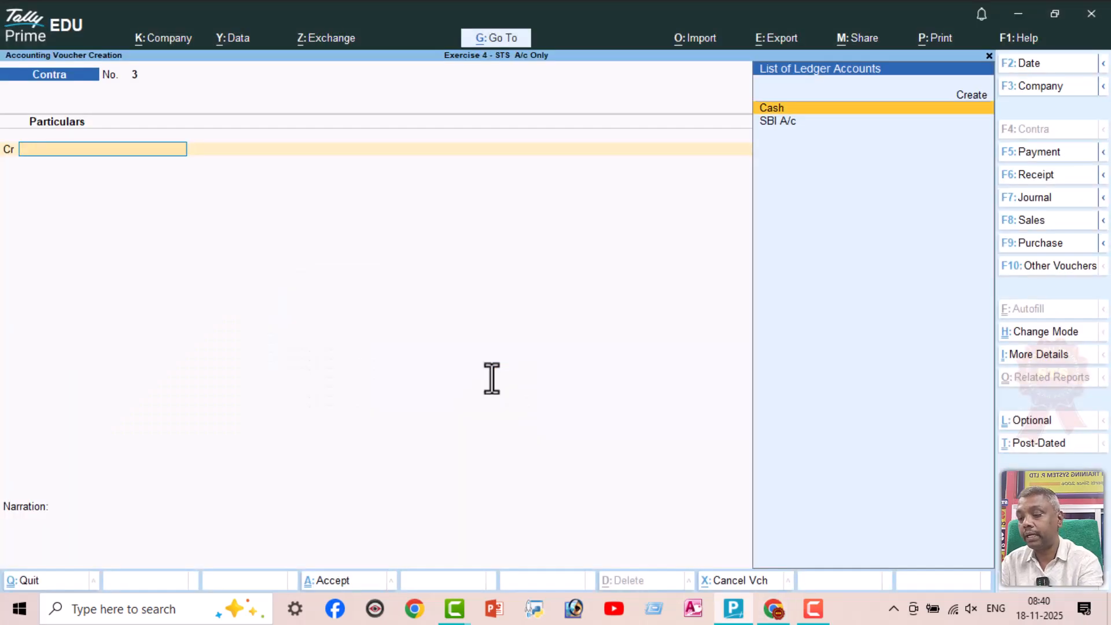
pyautogui.press('F5')
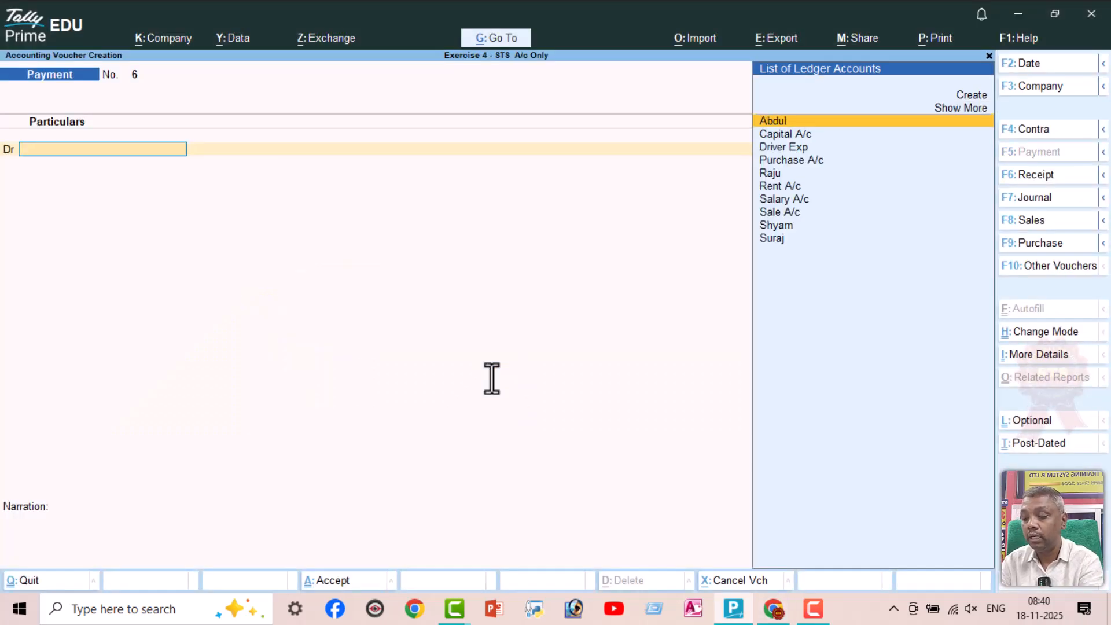
pyautogui.hotkey('alt', 'c')
pyautogui.write('Elec Bill')
pyautogui.press('Return')
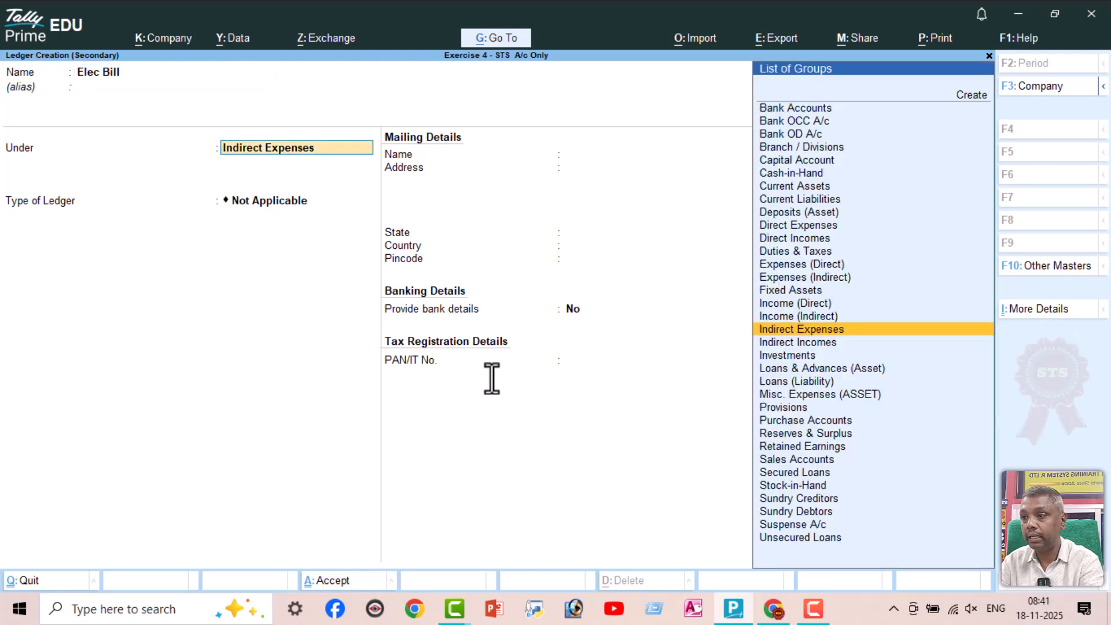
pyautogui.hotkey('ctrl', 'a')
# Debit Elec Bill with 1000 against Cash and save the Payment voucher without a narration
pyautogui.write('1000')
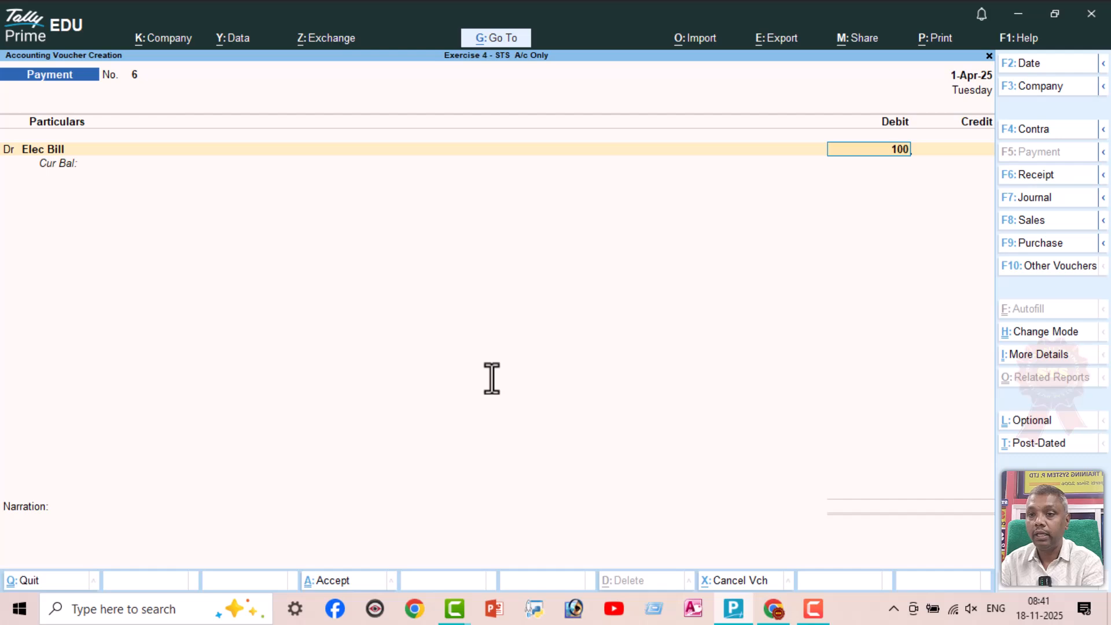
pyautogui.press('Return')
pyautogui.write('Cas')
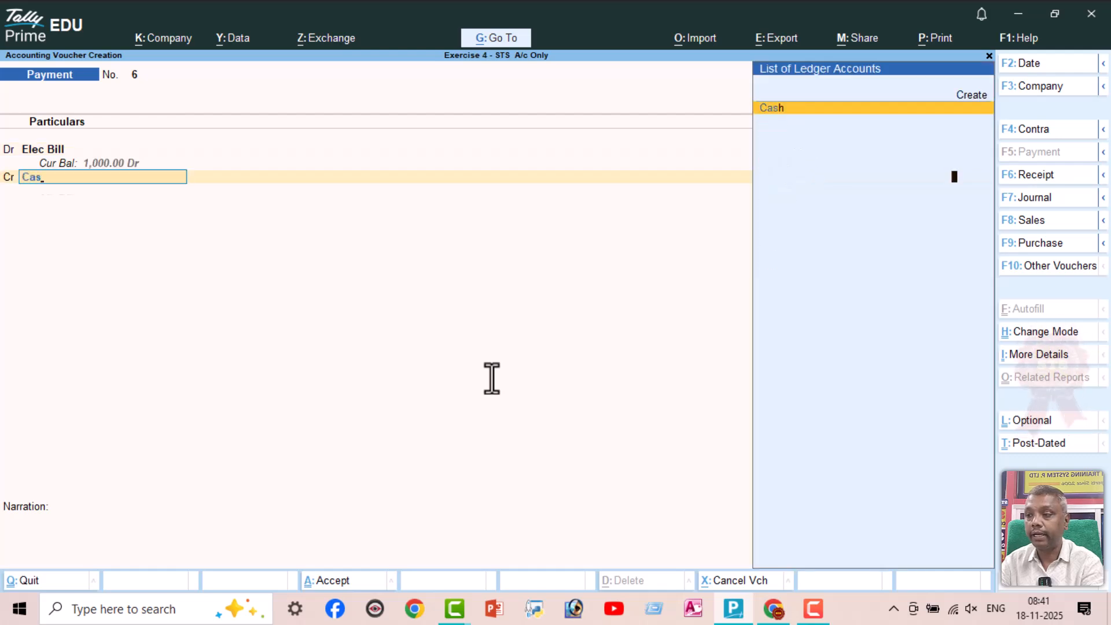
pyautogui.press('Return')
pyautogui.press('Return')
pyautogui.press('Return')
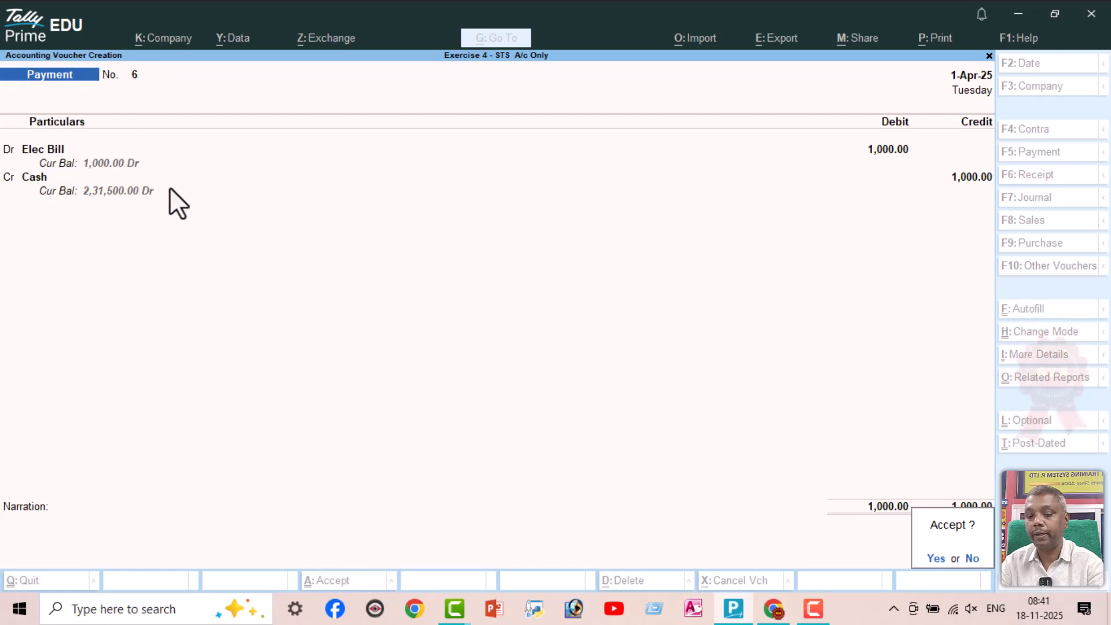
pyautogui.press('Return')
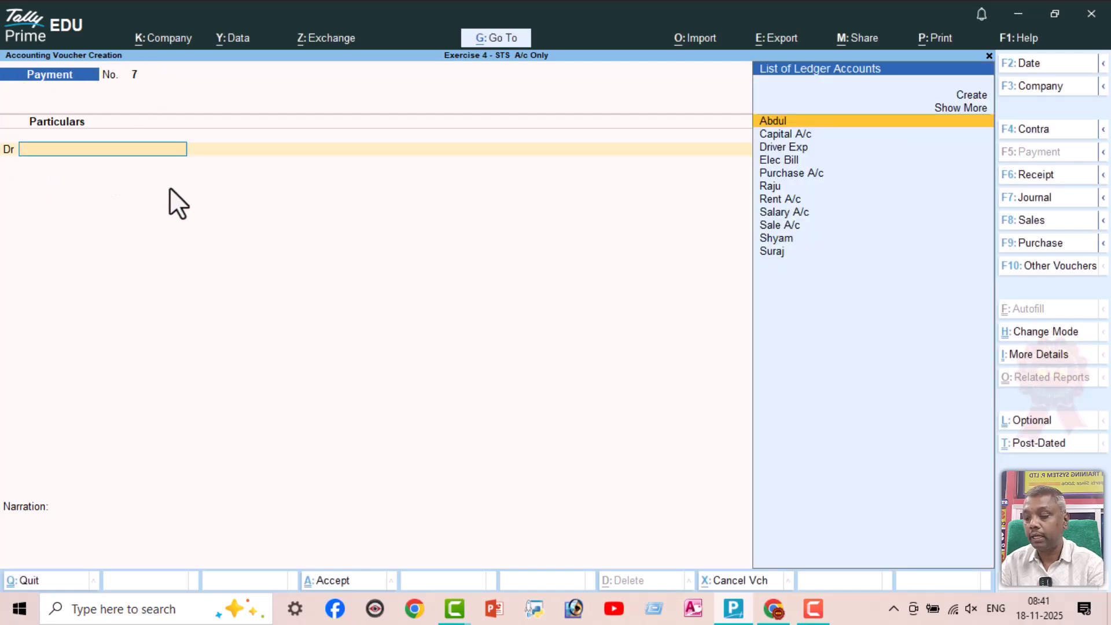
# Check line 16 in the exercise PDF and create a Drawing A/c ledger under Capital Account from the TallyPrime Payment voucher
pyautogui.hotkey('alt', 'Tab')
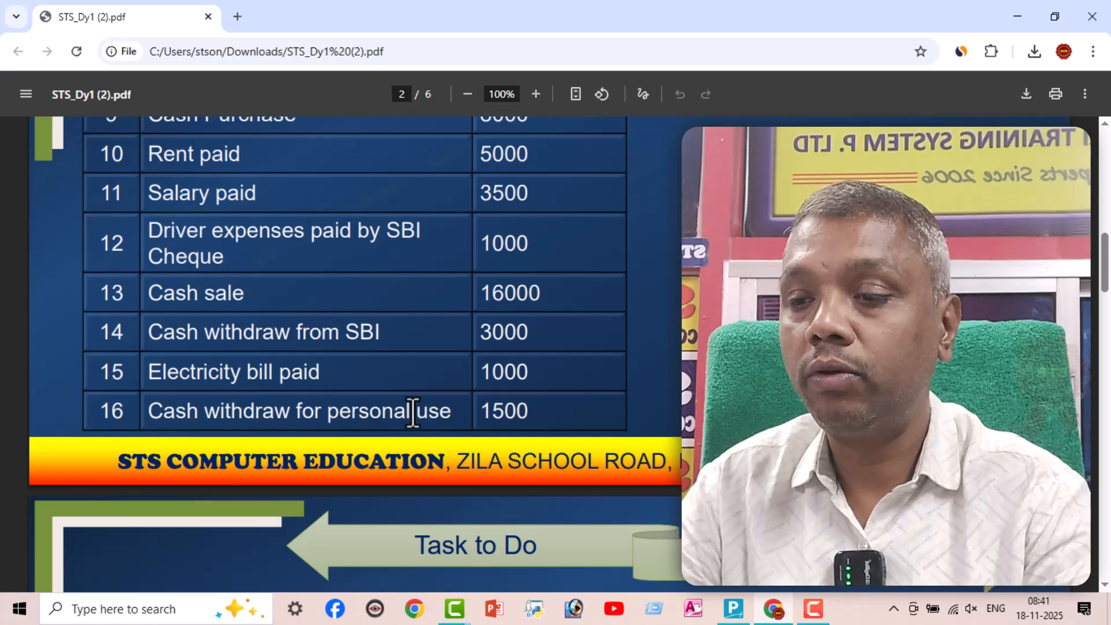
pyautogui.scroll(-4, 411, 417)
pyautogui.scroll(4, 410, 421)
pyautogui.hotkey('alt', 'Tab')
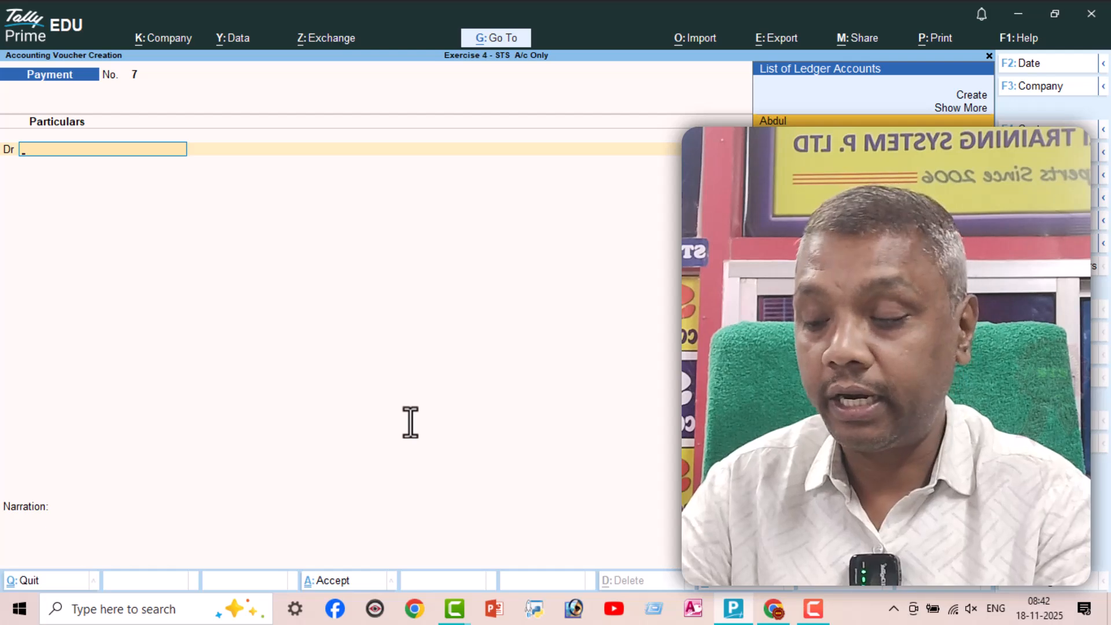
pyautogui.hotkey('alt', 'c')
pyautogui.write('Dr')
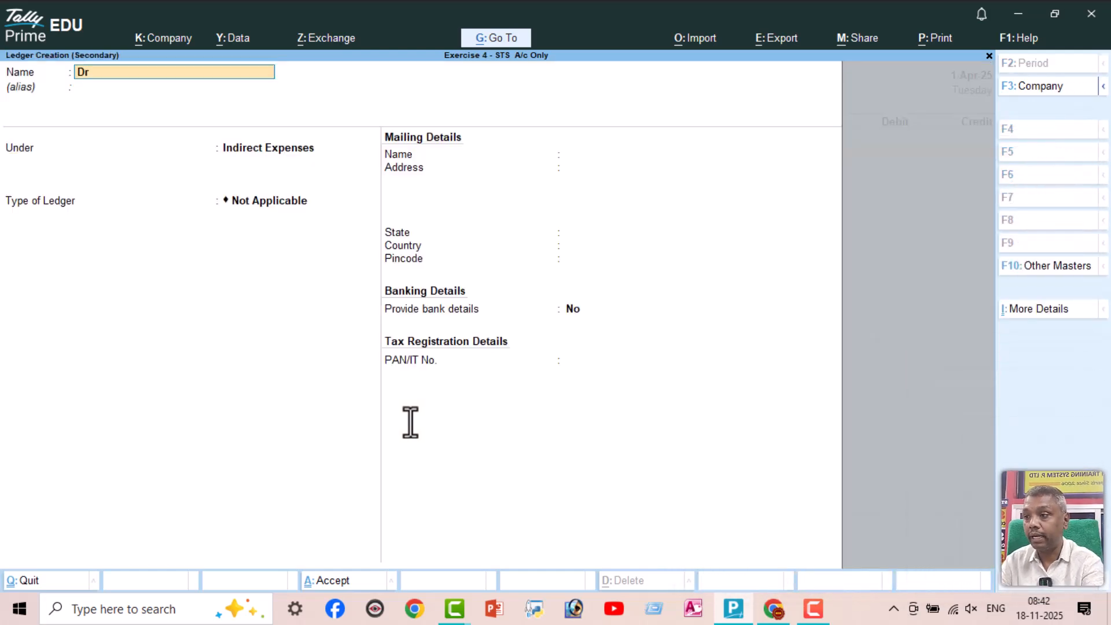
pyautogui.press('BackSpace')
pyautogui.write('a')
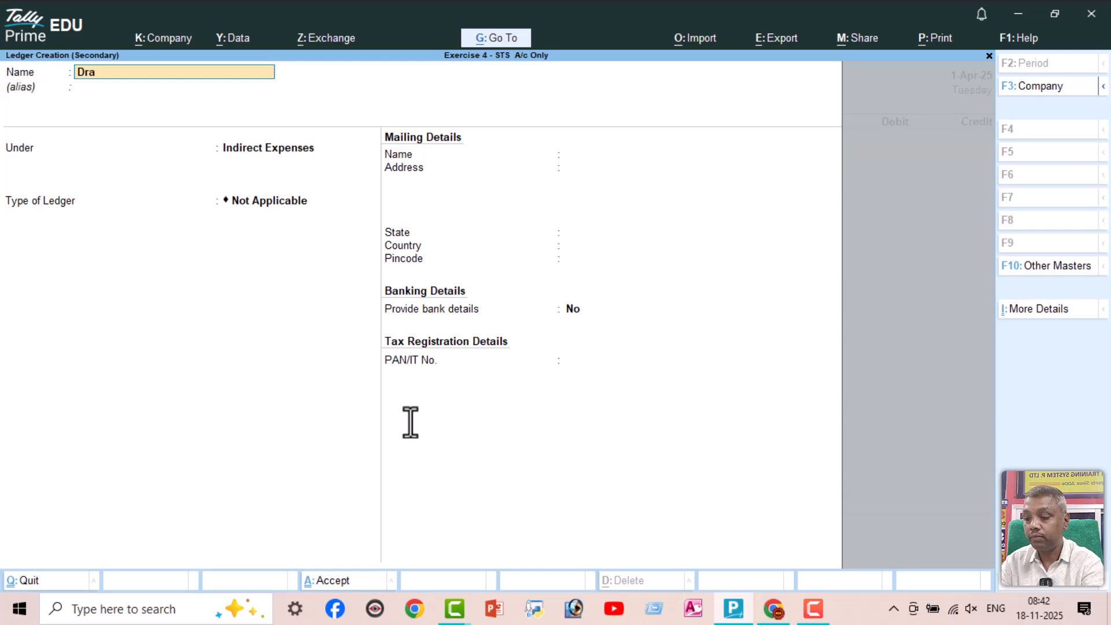
pyautogui.write('wing A/c')
pyautogui.press('Return')
pyautogui.write('Cap')
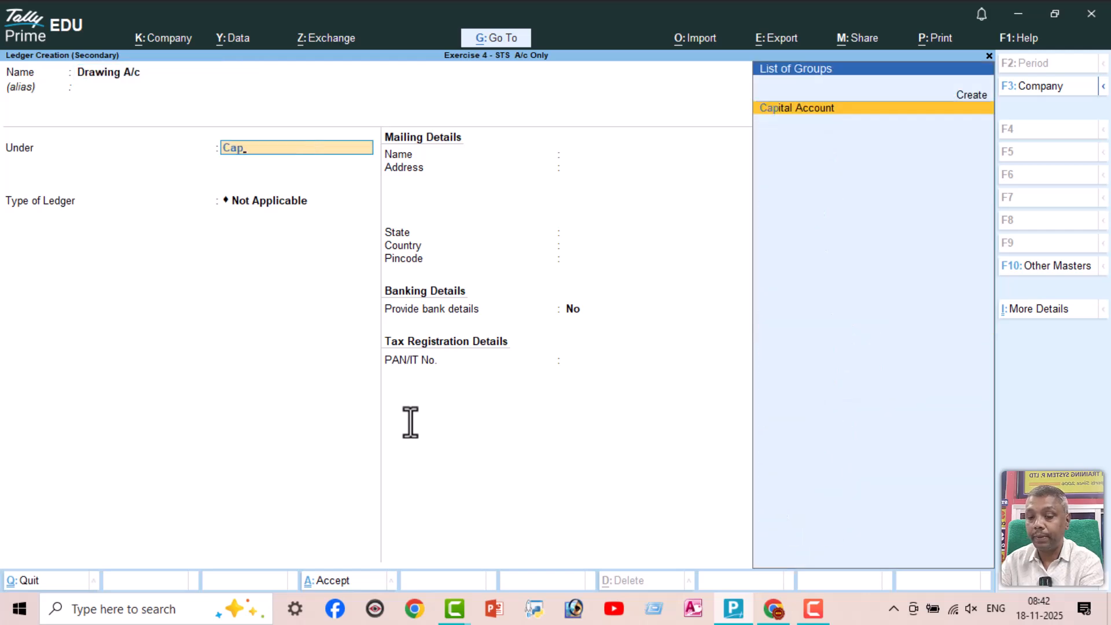
pyautogui.press('Return')
pyautogui.hotkey('ctrl', 'a')
pyautogui.press('Return')
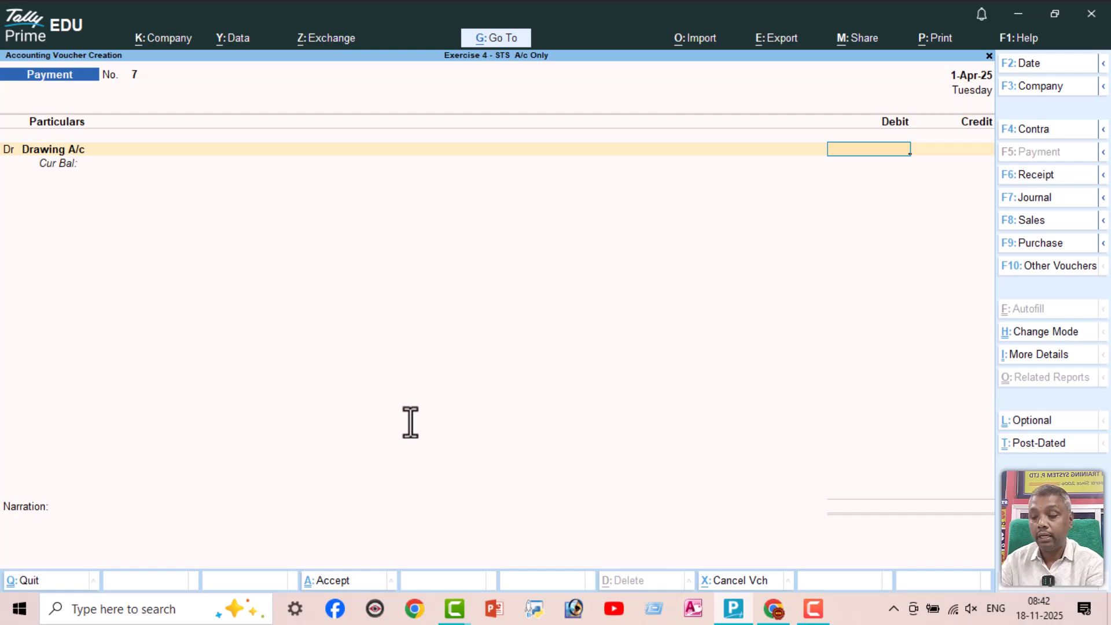
# Debit Drawing A/c with 1500 against Cash and save the Payment voucher without a narration
pyautogui.write('1500')
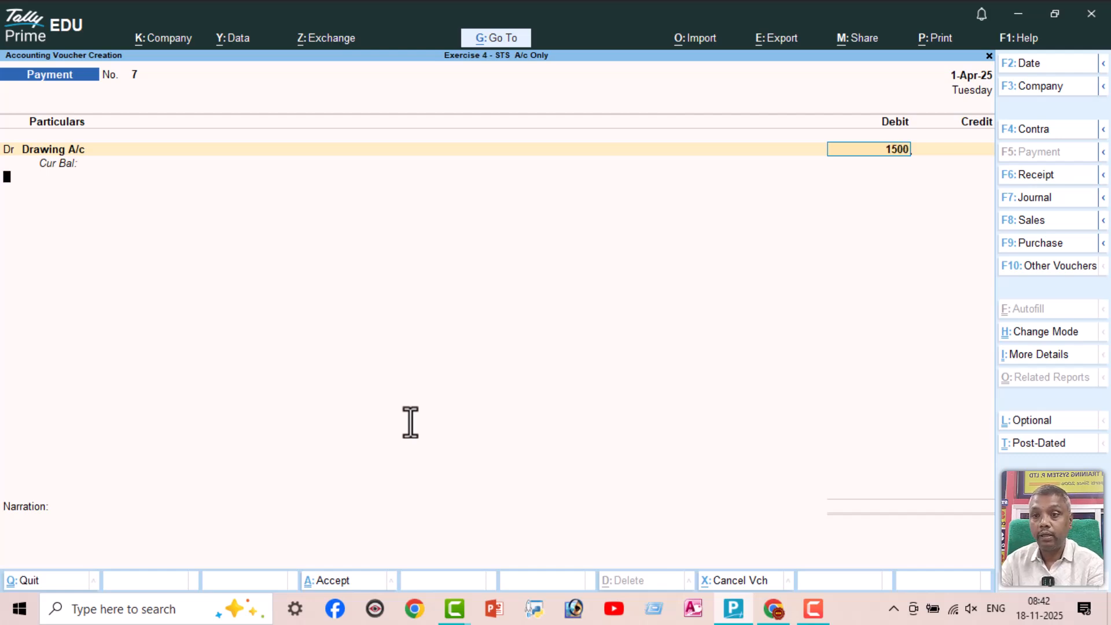
pyautogui.press('Return')
pyautogui.write('cas')
pyautogui.press('Return')
pyautogui.press('Return')
pyautogui.press('Return')
pyautogui.press('Return')
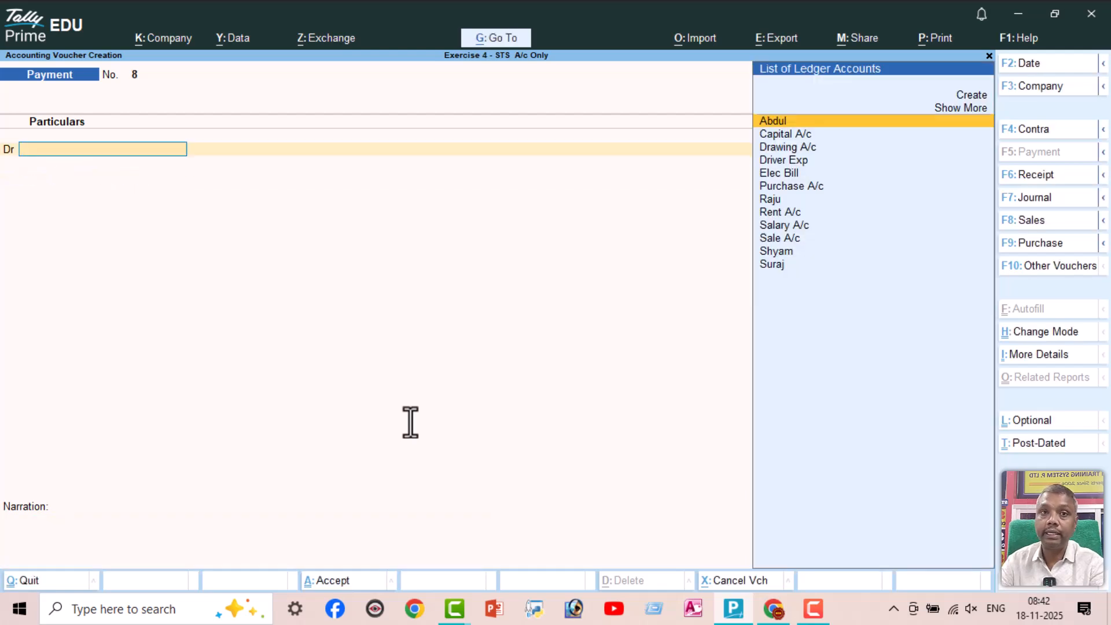
# Leave voucher entry and open the Day Book to review the recorded vouchers
pyautogui.press('Escape')
pyautogui.press('Down')
pyautogui.press('Return')
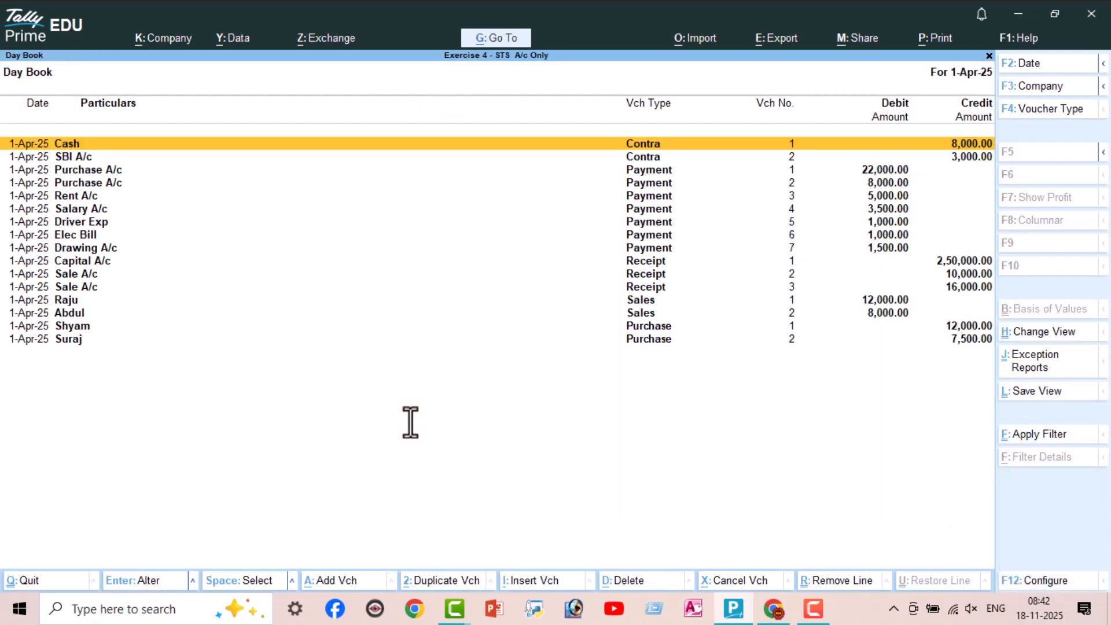
# Configure the Day Book to sort vouchers In Sequence of Entry, keeping the other report settings at their defaults
pyautogui.click(1064, 580)
pyautogui.press('Return')
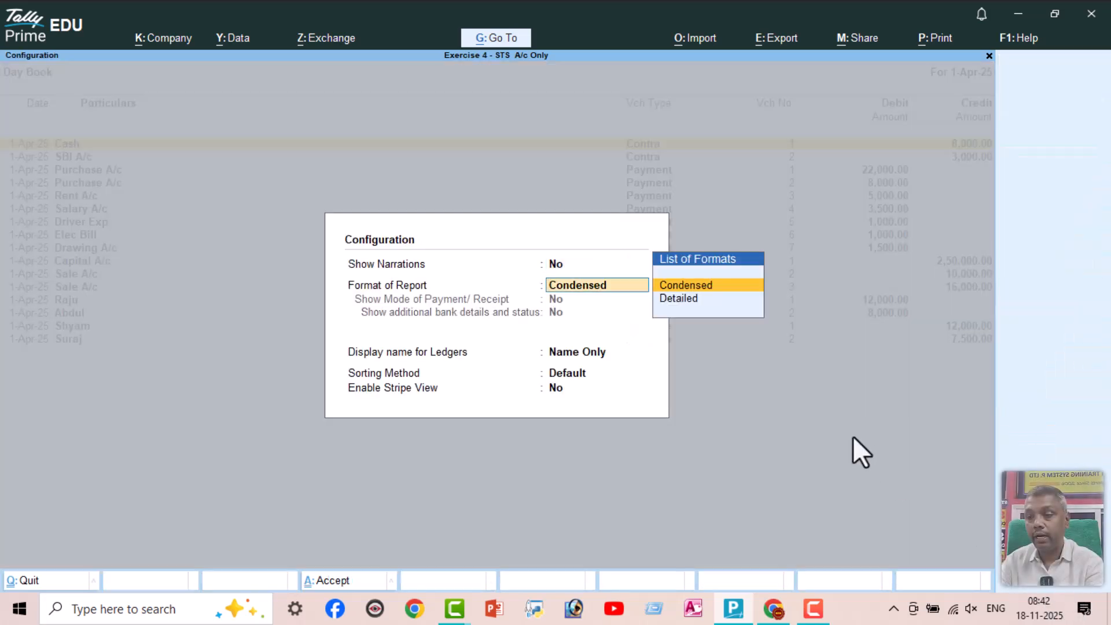
pyautogui.press('Return')
pyautogui.press('Return')
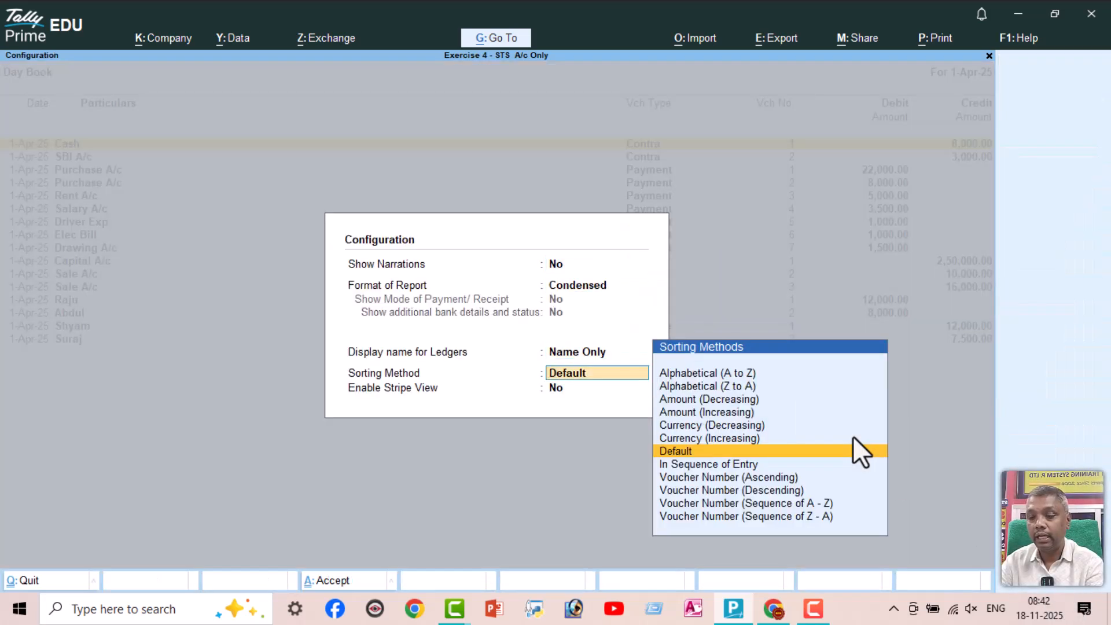
pyautogui.press('Down')
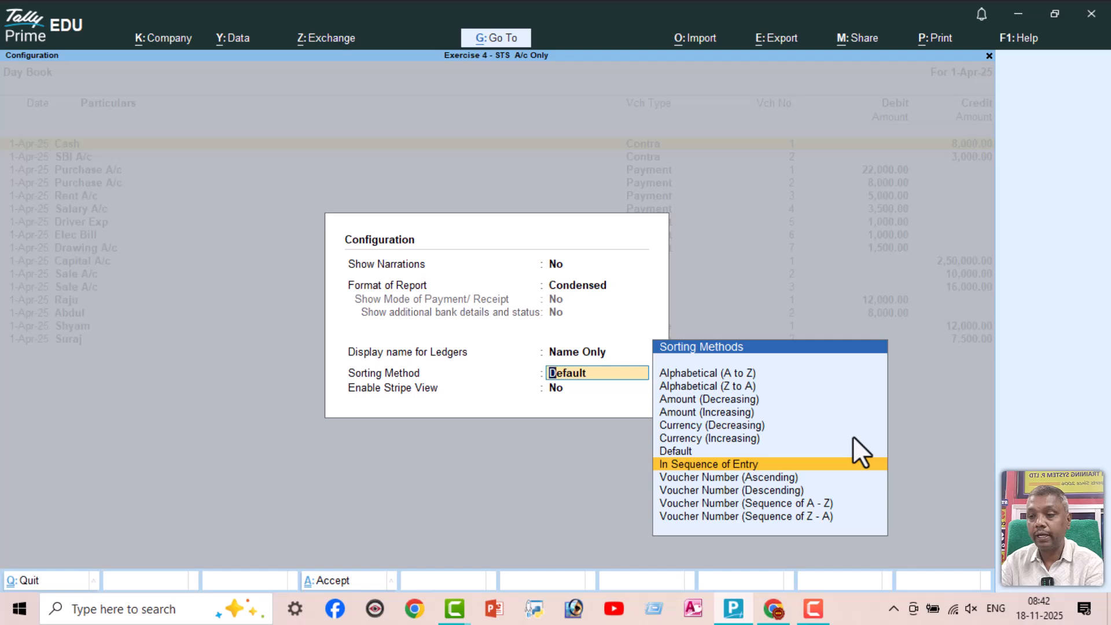
pyautogui.press('Return')
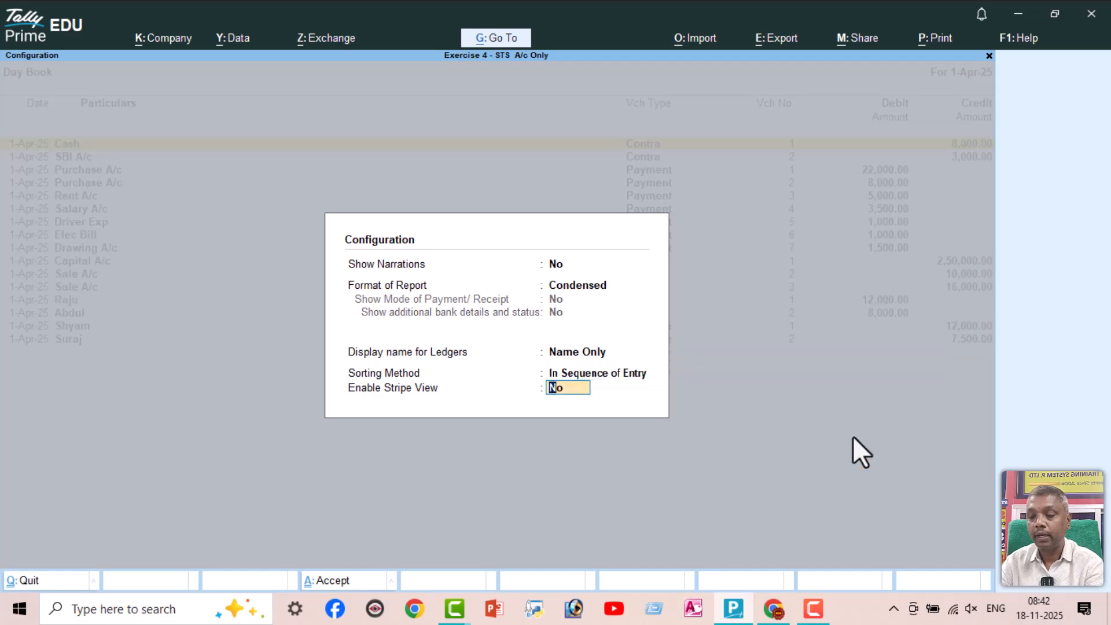
pyautogui.press('Return')
# Go through the Day Book's voucher list and check the order of the entries
pyautogui.press('Up')
pyautogui.press('Up')
pyautogui.press('Up')
pyautogui.press('Down')
pyautogui.press('Down')
pyautogui.press('Down')
pyautogui.press('Down')
pyautogui.press('Down')
pyautogui.press('Down')
pyautogui.press('Down')
pyautogui.press('Down')
pyautogui.press('Down')
pyautogui.press('Down')
pyautogui.press('Down')
pyautogui.press('Down')
pyautogui.press('Down')
pyautogui.press('Down')
pyautogui.press('Down')
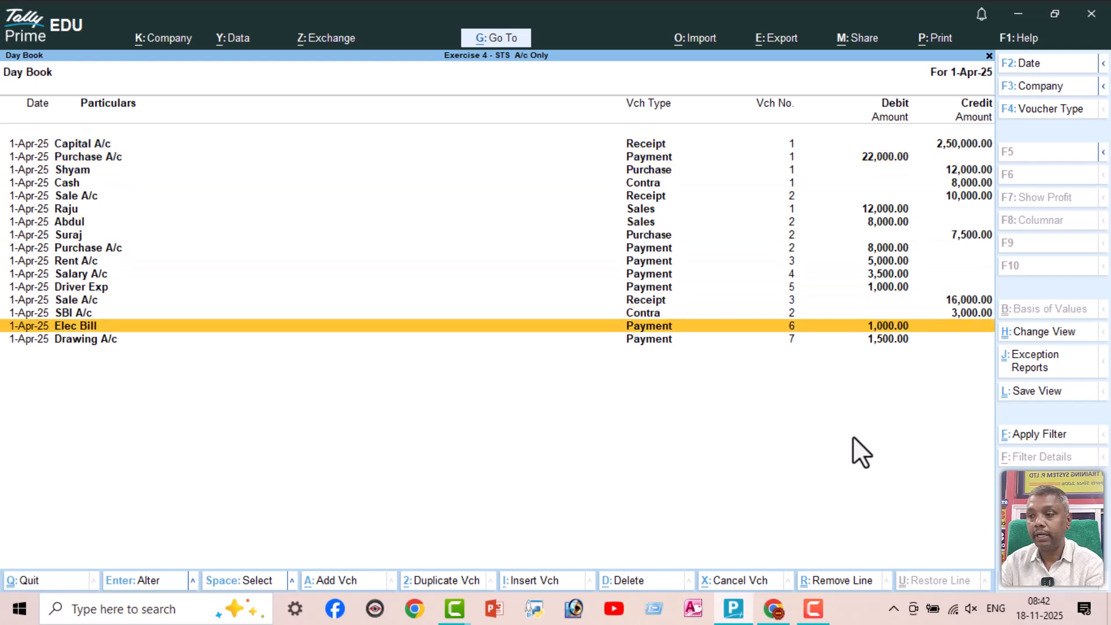
pyautogui.press('Up')
pyautogui.press('Up')
pyautogui.press('Up')
pyautogui.press('Up')
pyautogui.press('Up')
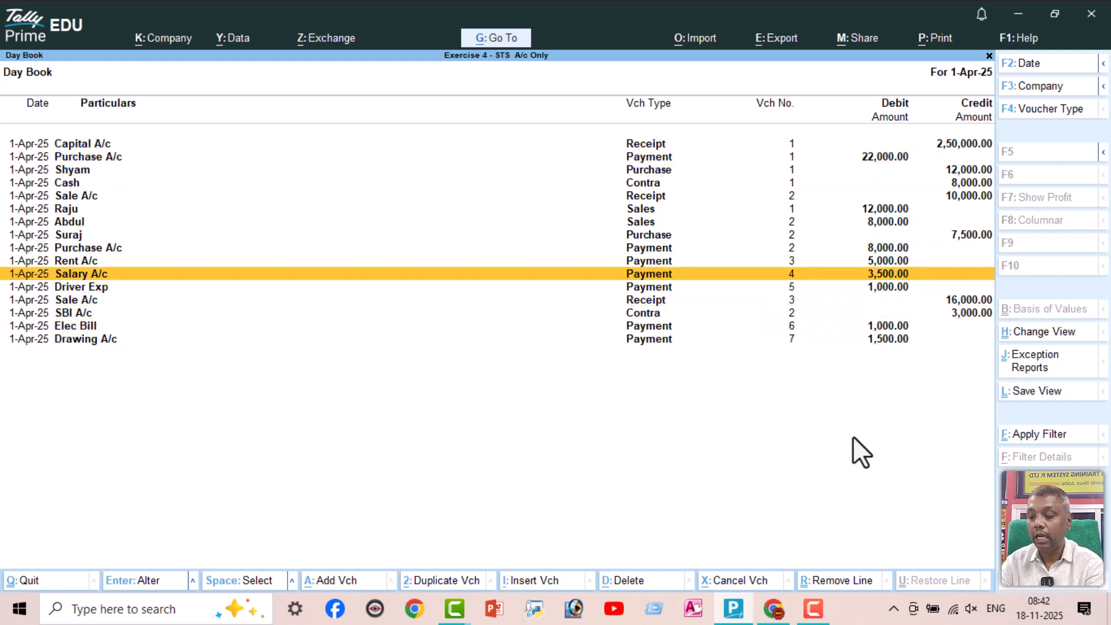
# View the Day Book in detailed format with both ledgers of each voucher and return to the condensed format
pyautogui.press('alt')
pyautogui.hotkey('alt', 'F5')
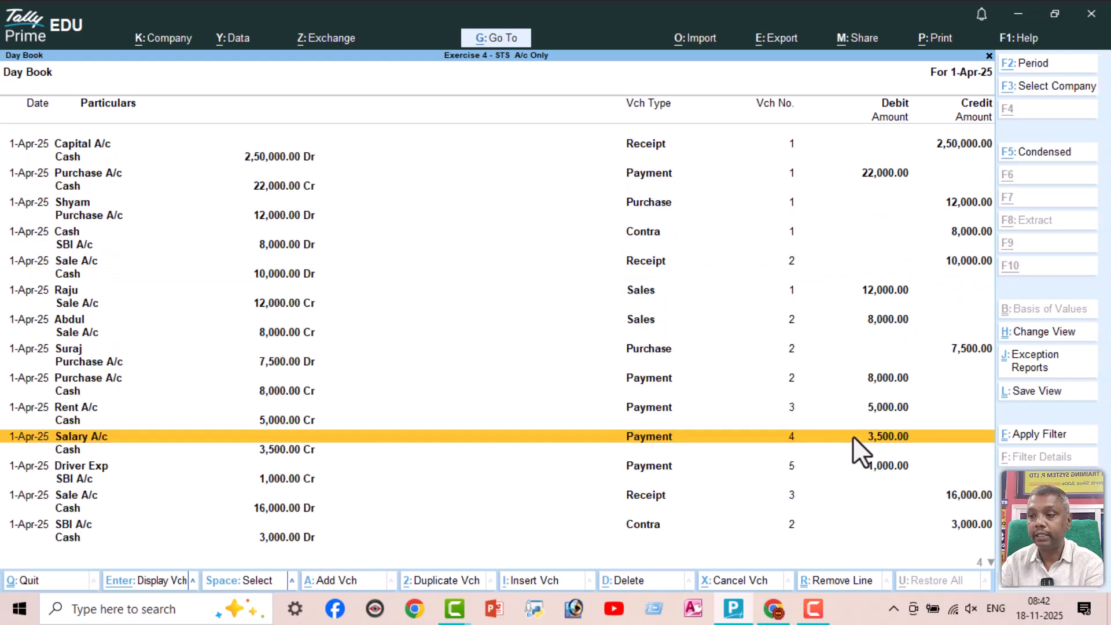
pyautogui.hotkey('alt', 'F5')
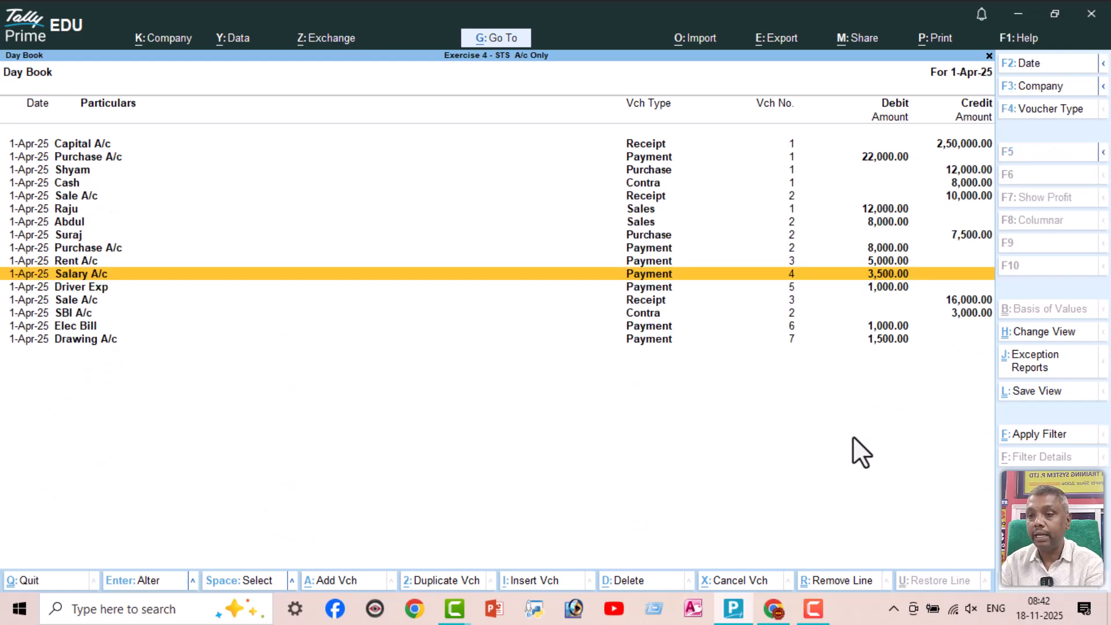
# Leave the Day Book, open the Balance Sheet and examine Current Assets, Profit & Loss A/c and Current Liabilities
pyautogui.press('Escape')
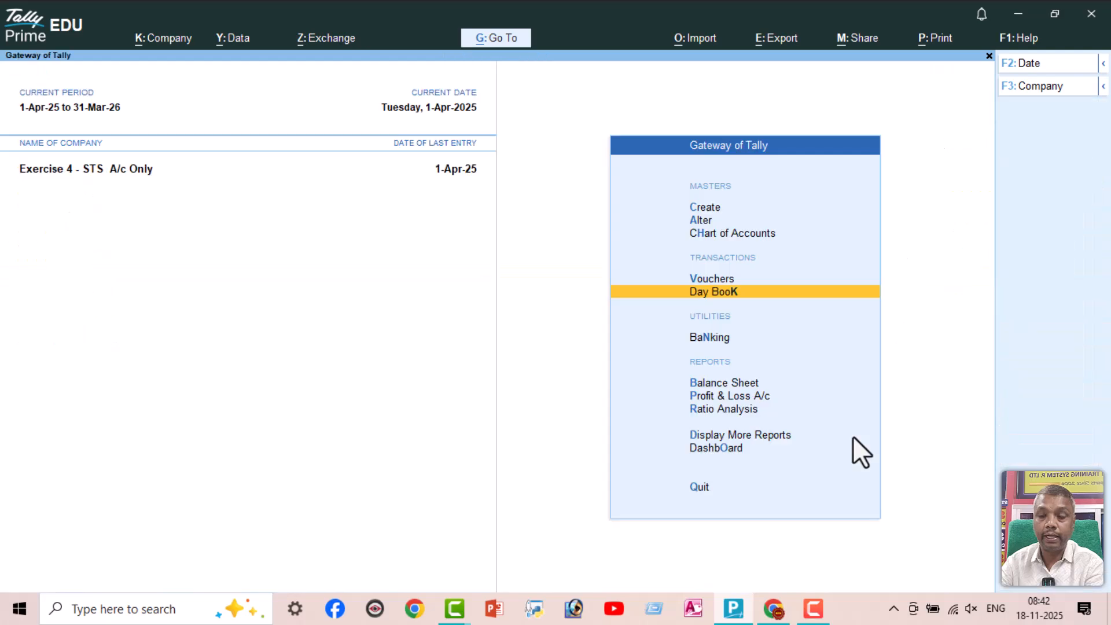
pyautogui.press('Down')
pyautogui.press('Down')
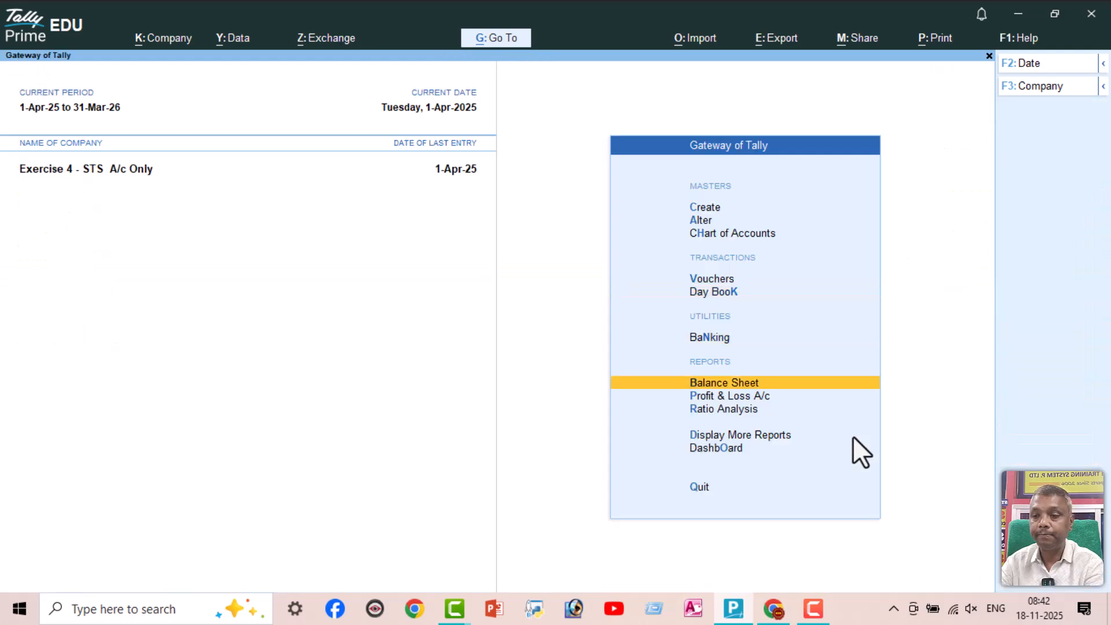
pyautogui.press('Return')
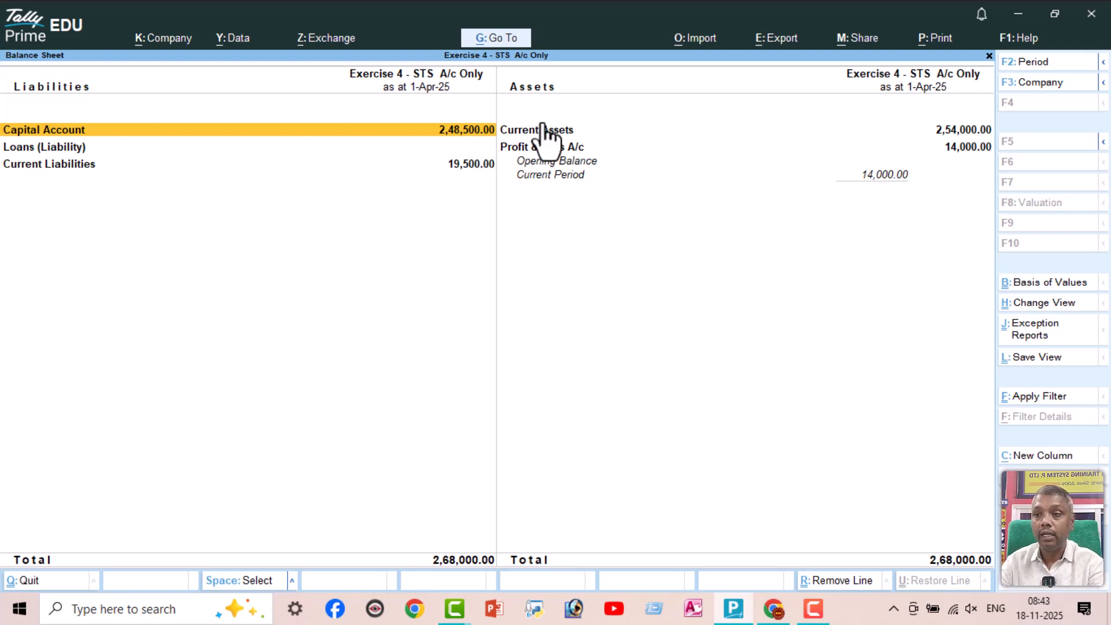
pyautogui.click(554, 130)
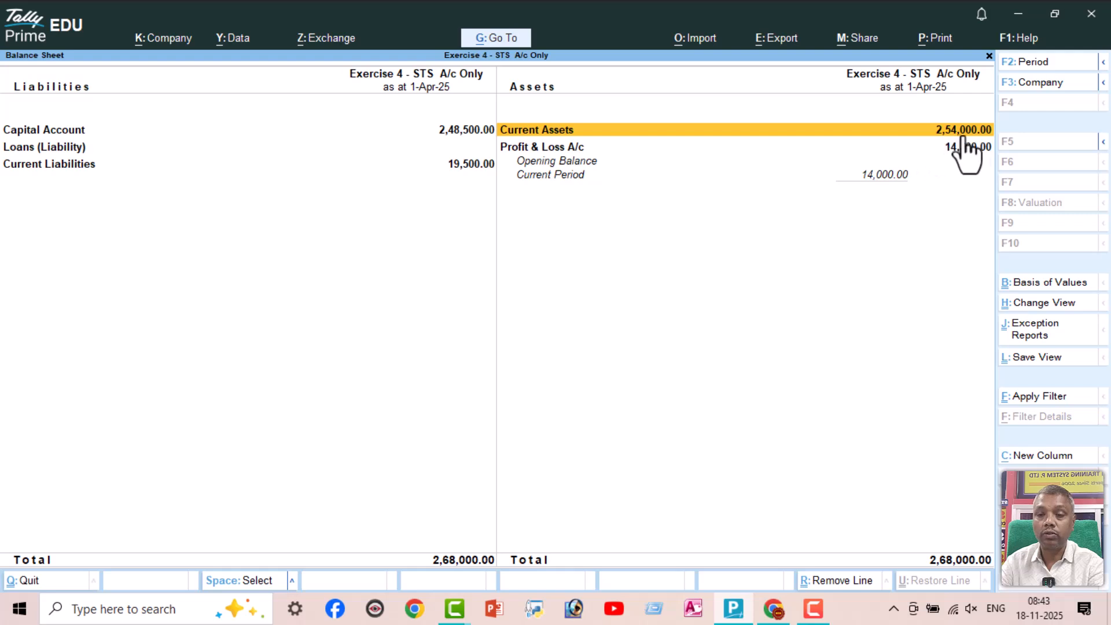
pyautogui.click(564, 151)
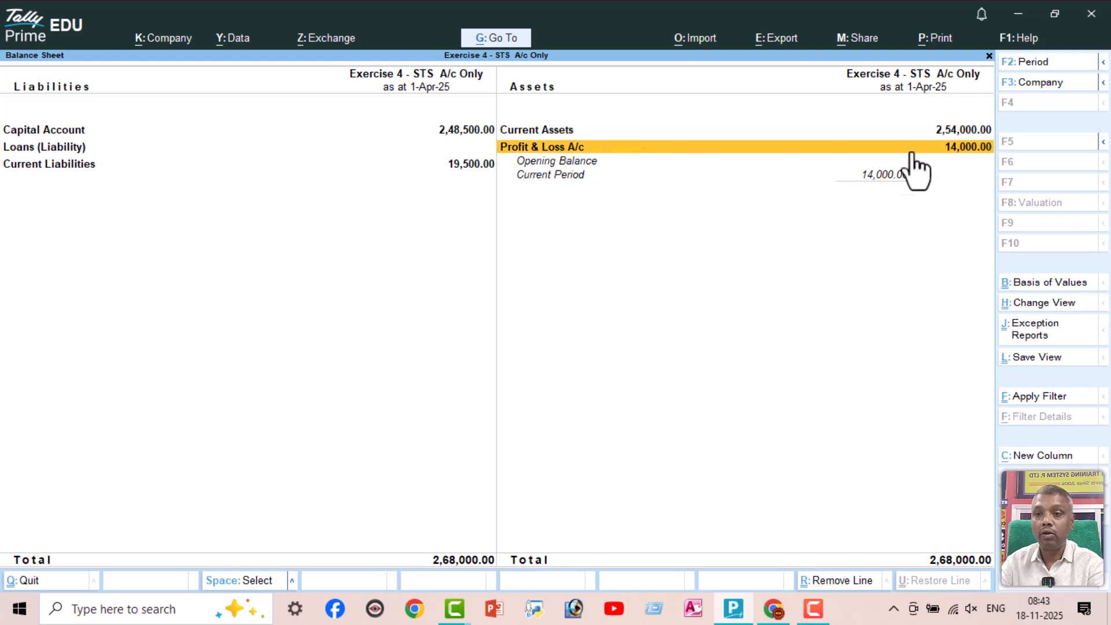
pyautogui.click(89, 167)
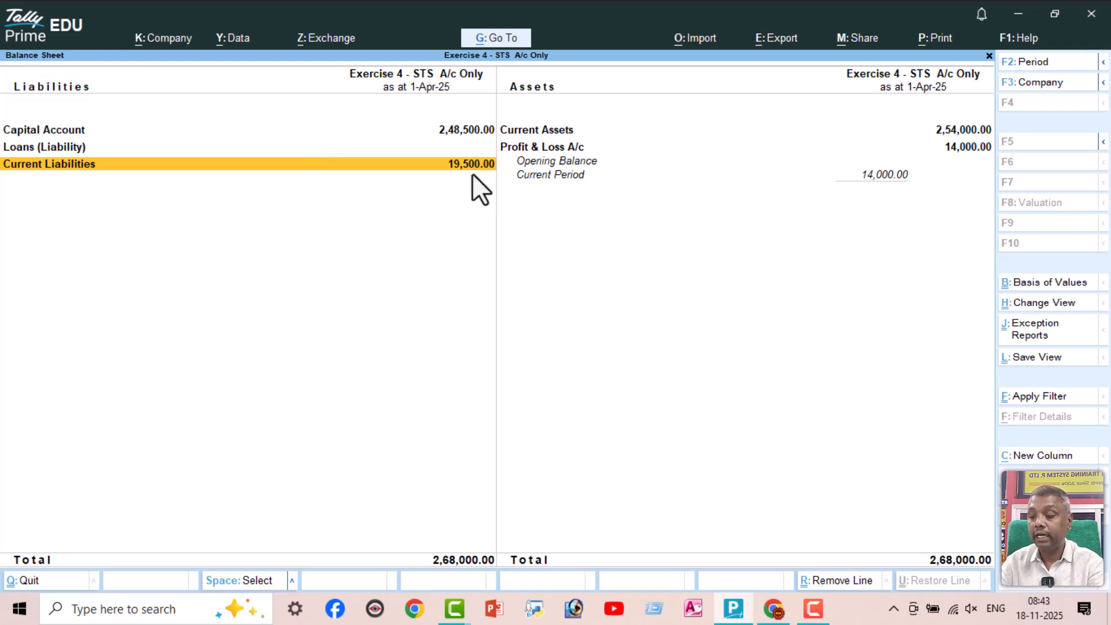
# Expand the Balance Sheet to its detailed format and examine Capital A/c and Drawing A/c under Capital Account
pyautogui.hotkey('alt', 'F5')
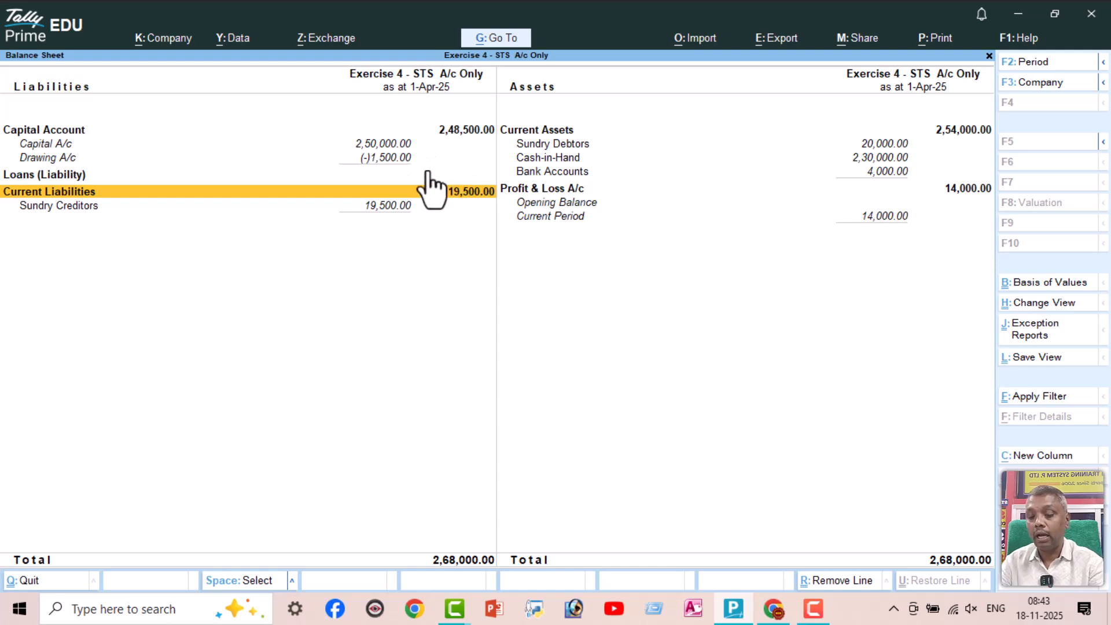
pyautogui.click(428, 172)
pyautogui.press('Up')
pyautogui.press('Up')
pyautogui.press('Up')
pyautogui.press('Down')
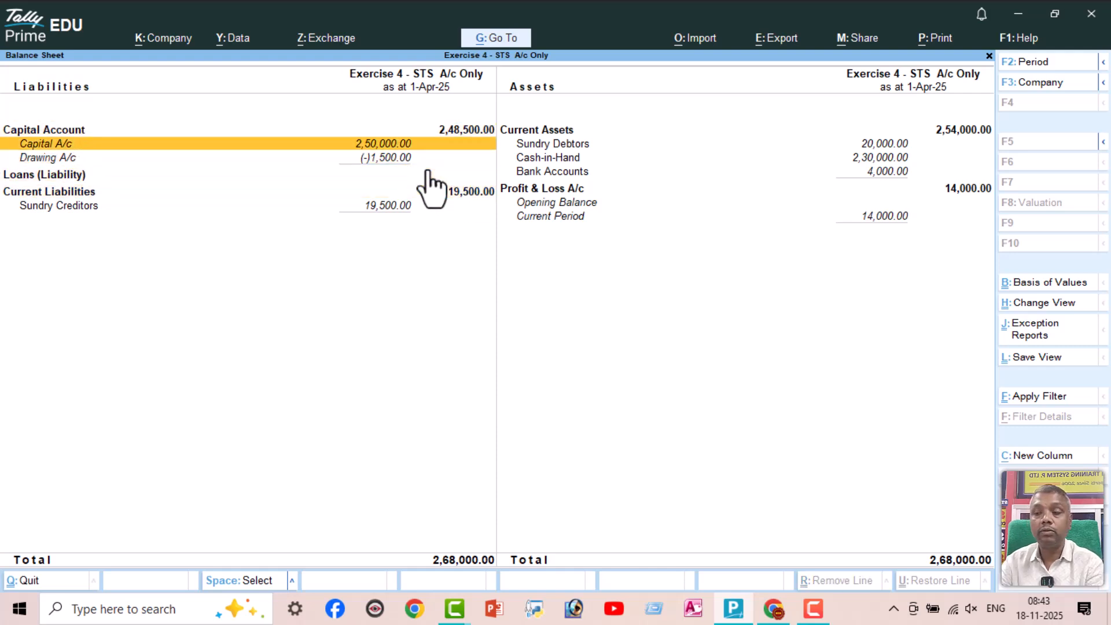
pyautogui.press('Down')
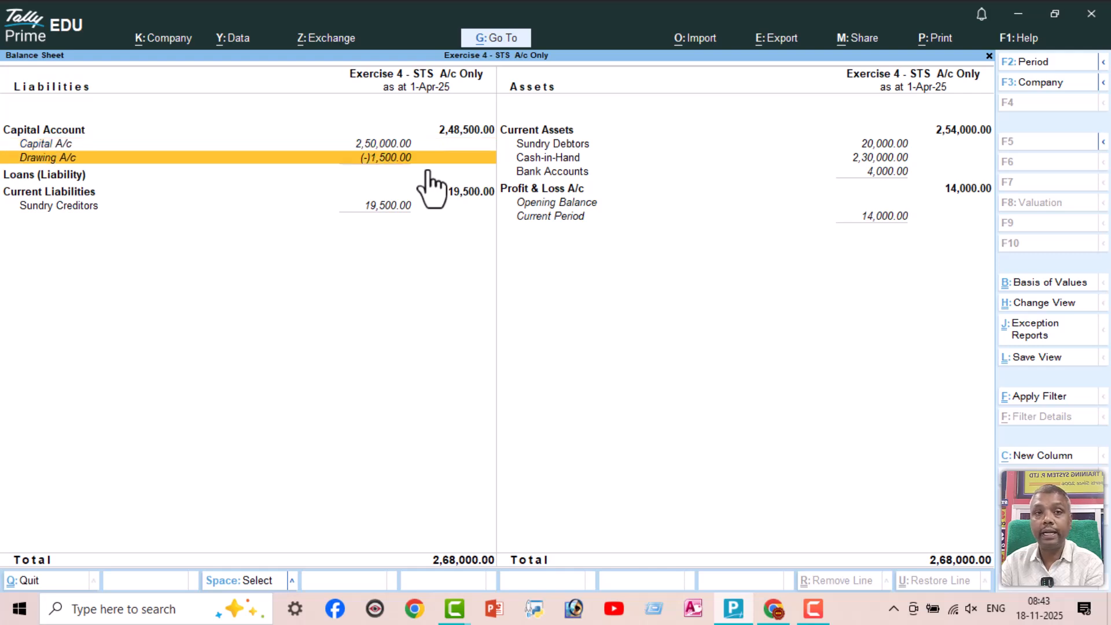
pyautogui.press('Up')
pyautogui.press('Up')
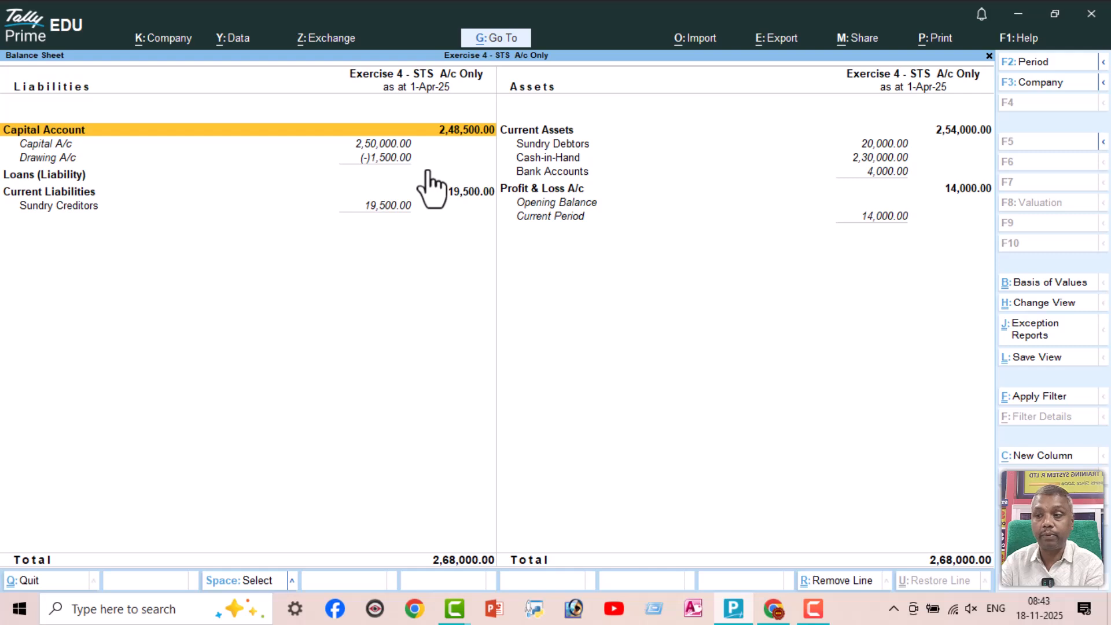
# Drill down from Current Liabilities to Sundry Creditors, examine each creditor's closing balance and return to the Balance Sheet
pyautogui.press('Down')
pyautogui.press('Down')
pyautogui.press('Down')
pyautogui.press('Down')
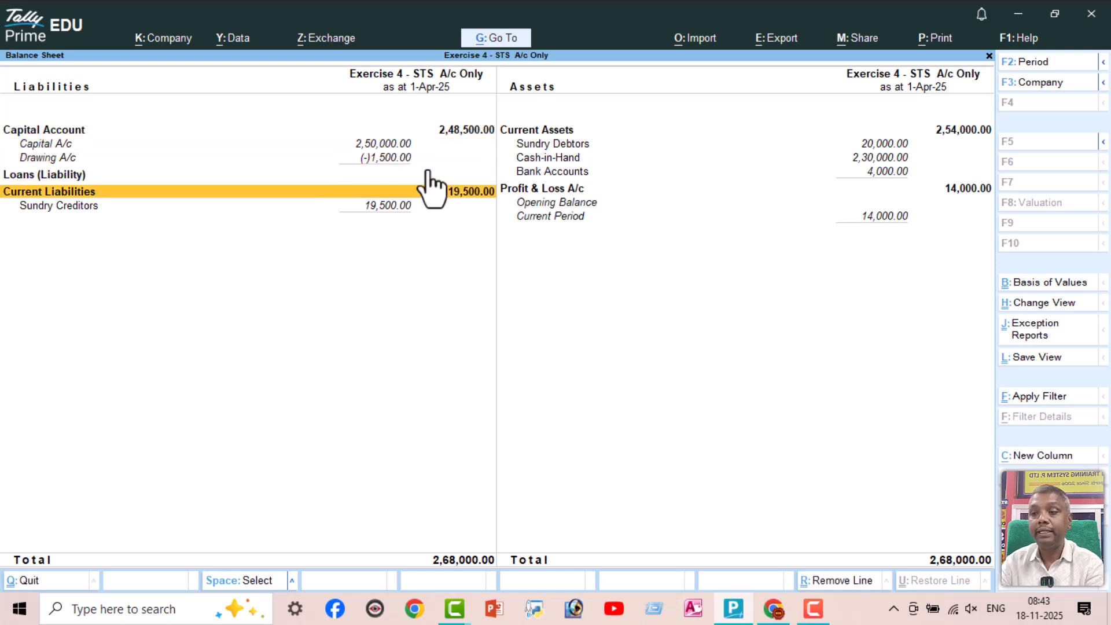
pyautogui.press('Return')
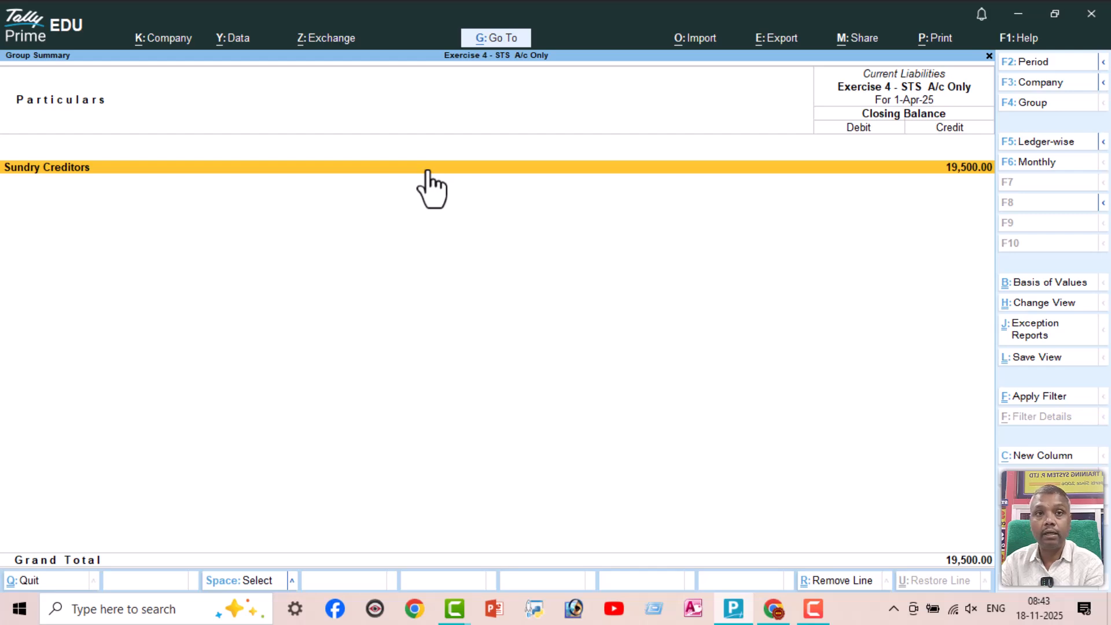
pyautogui.press('Return')
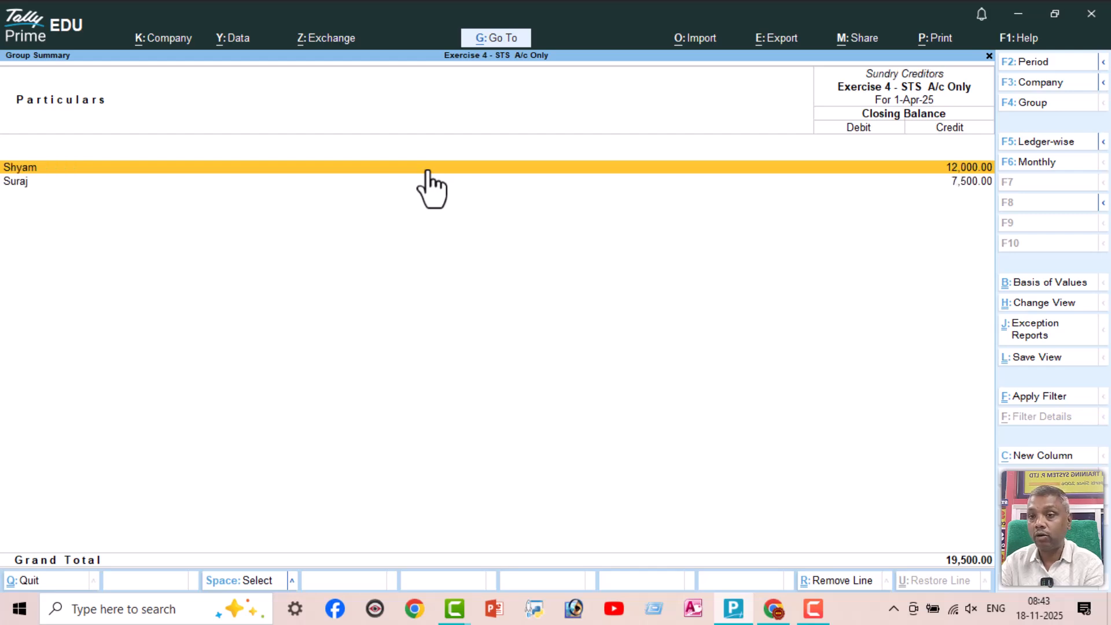
pyautogui.press('Down')
pyautogui.press('Up')
pyautogui.press('Down')
pyautogui.press('Up')
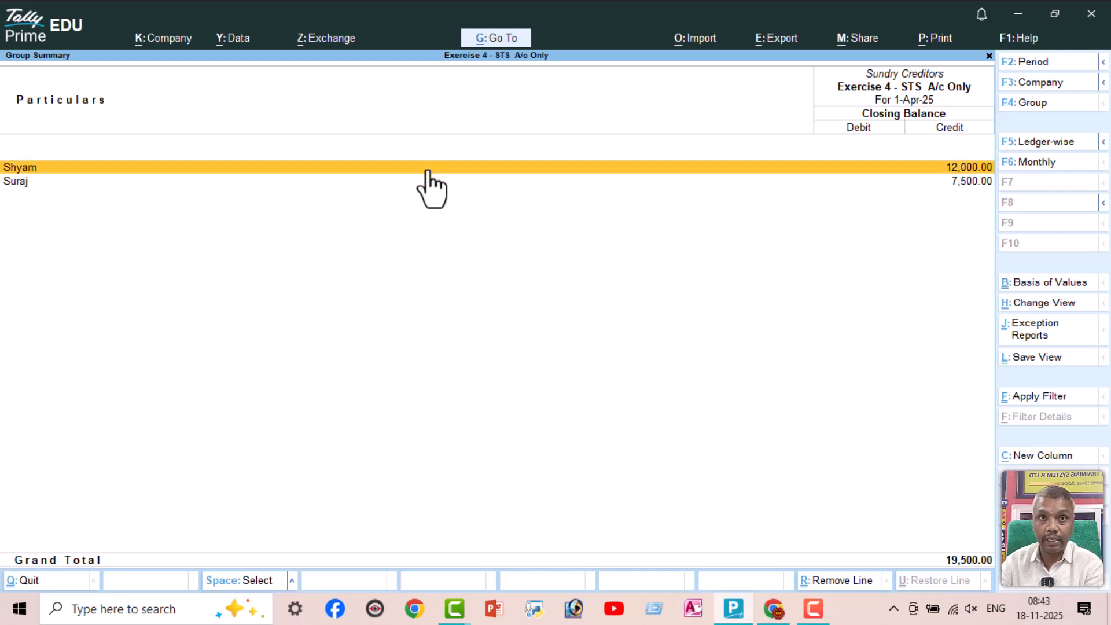
pyautogui.press('Down')
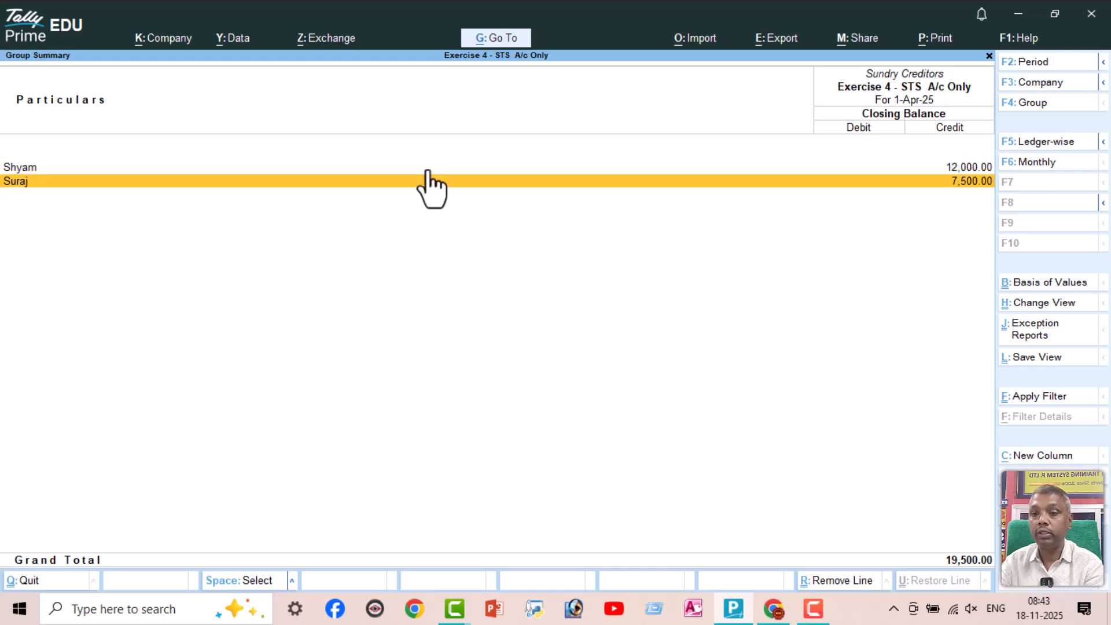
pyautogui.press('Up')
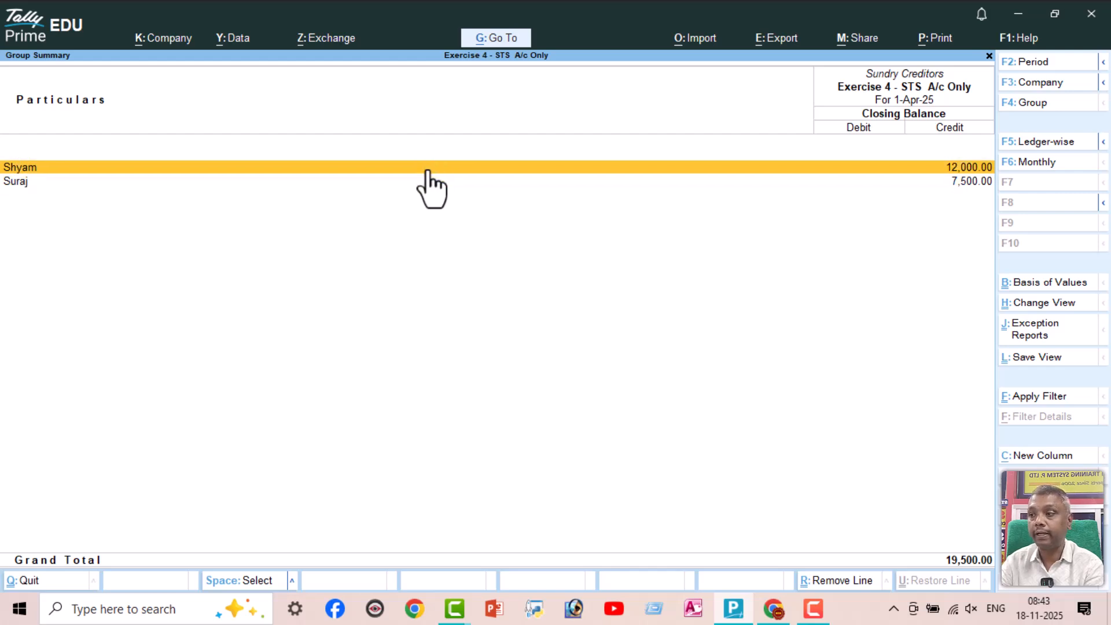
pyautogui.press('Escape')
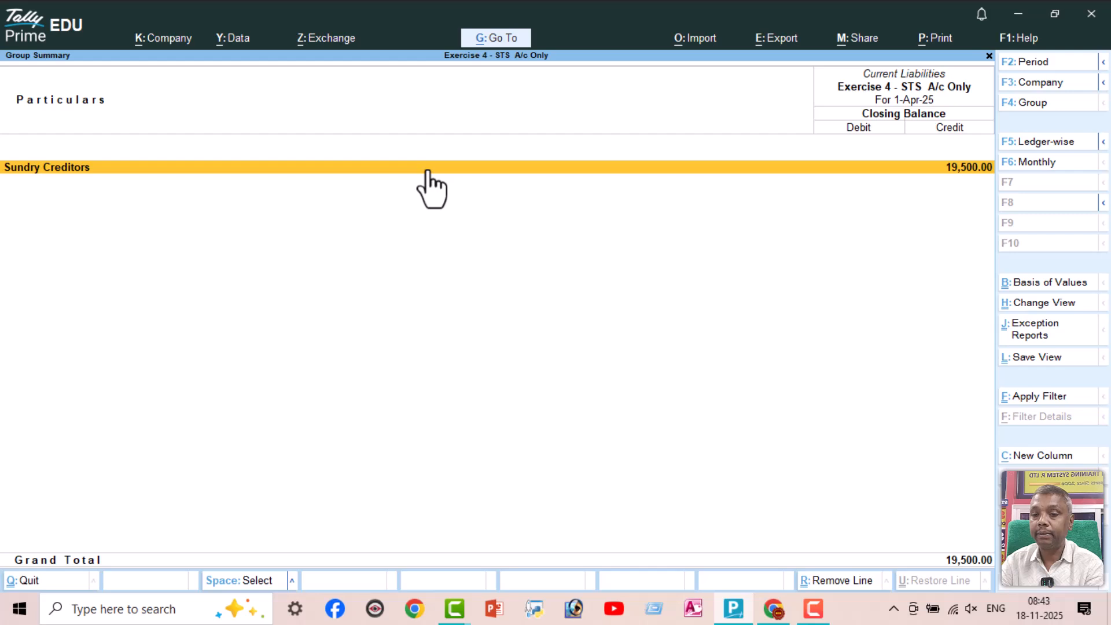
pyautogui.press('Escape')
# Open Sundry Debtors under Current Assets, examine each debtor's closing balance and return to the Balance Sheet
pyautogui.press('Right')
pyautogui.press('Up')
pyautogui.press('Up')
pyautogui.press('Up')
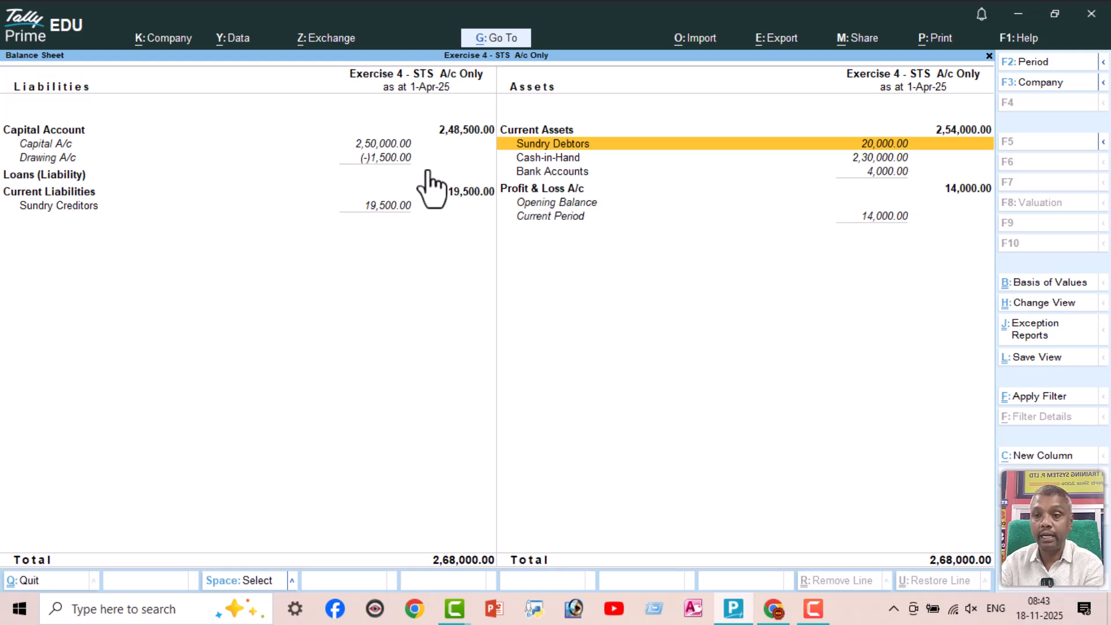
pyautogui.press('Return')
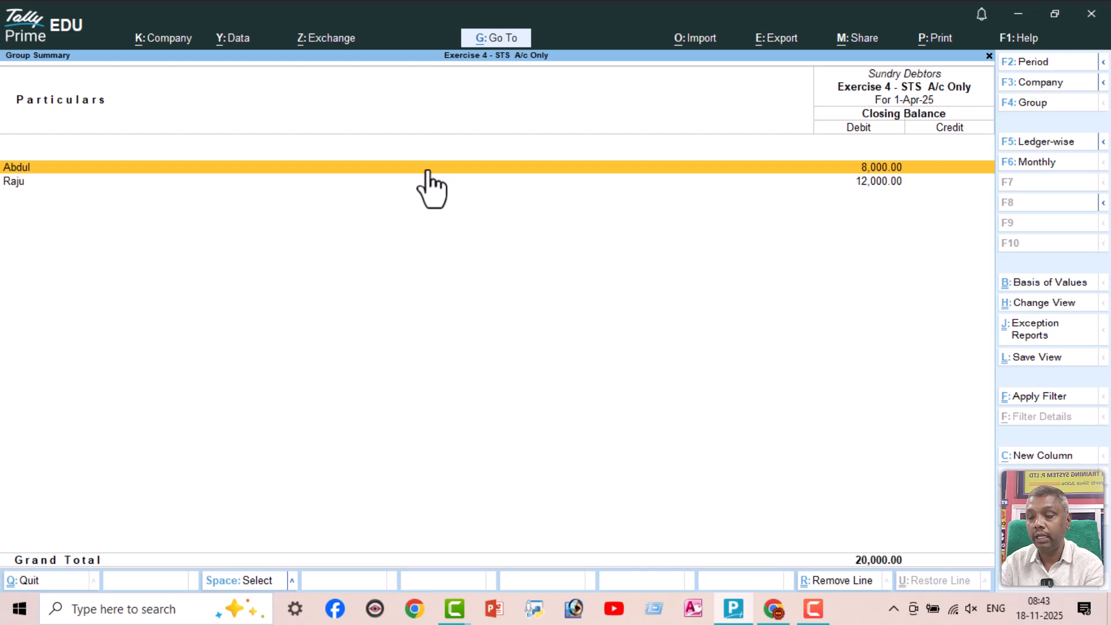
pyautogui.press('Down')
pyautogui.press('Up')
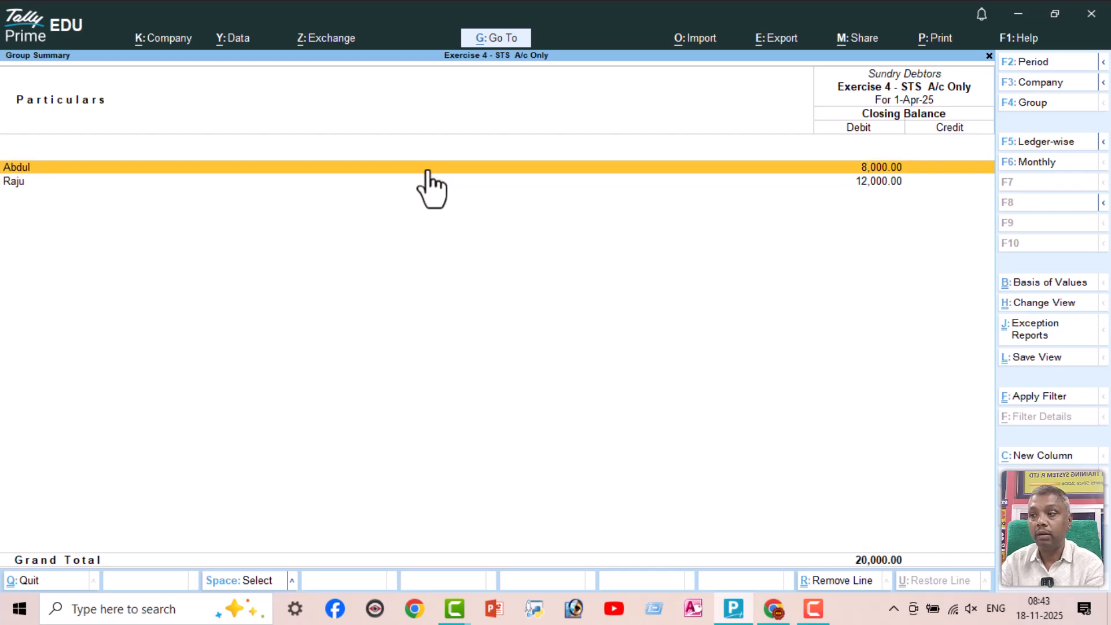
pyautogui.press('Escape')
# Drill down from Cash-in-Hand under Current Assets to the Cash ledger's vouchers for April
pyautogui.press('Down')
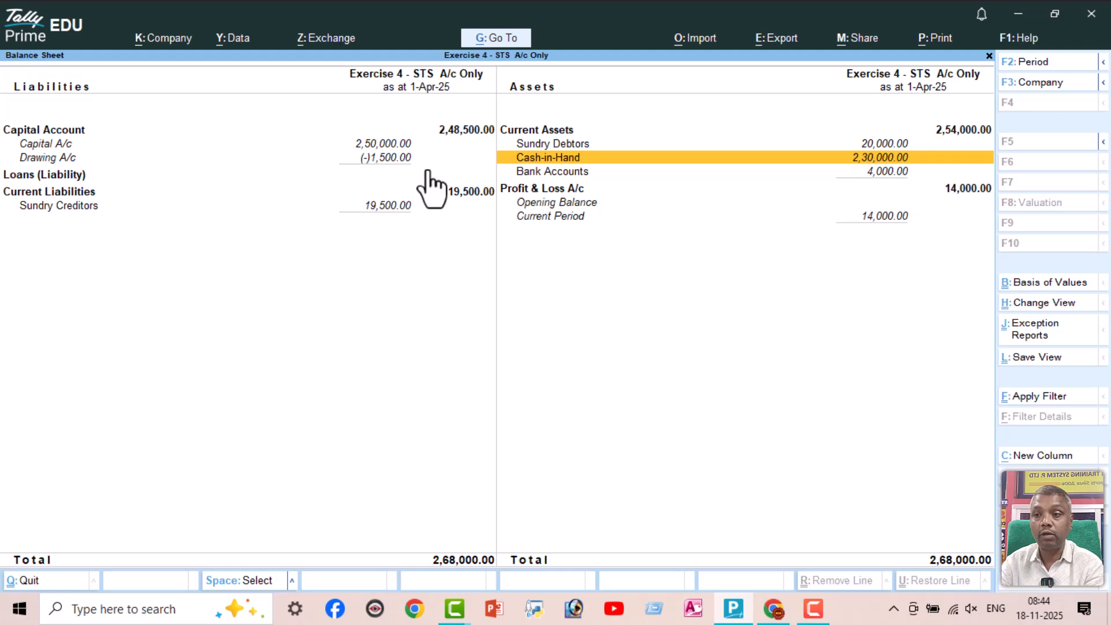
pyautogui.press('Return')
pyautogui.press('Return')
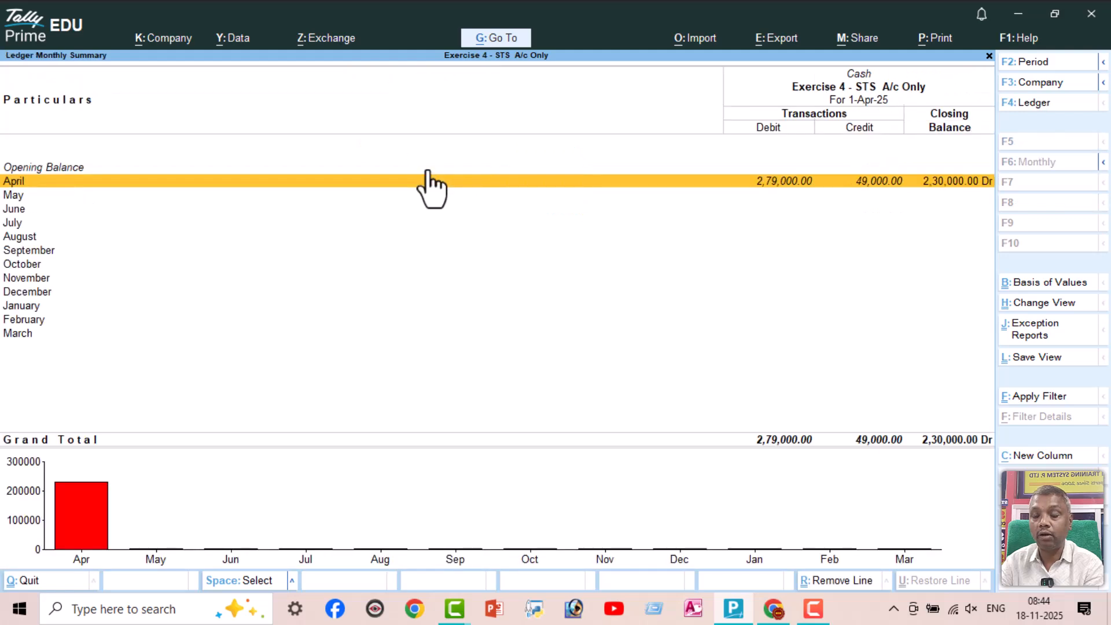
pyautogui.press('Return')
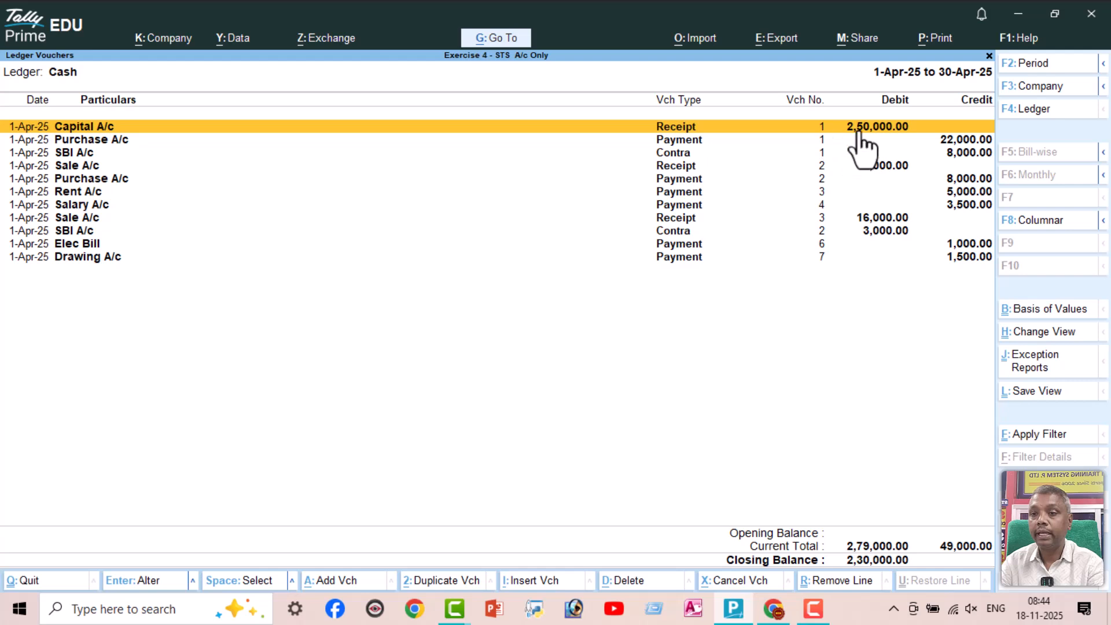
# Examine each Cash ledger voucher from Purchase A/c through Drawing A/c and return to the Balance Sheet
pyautogui.click(99, 142)
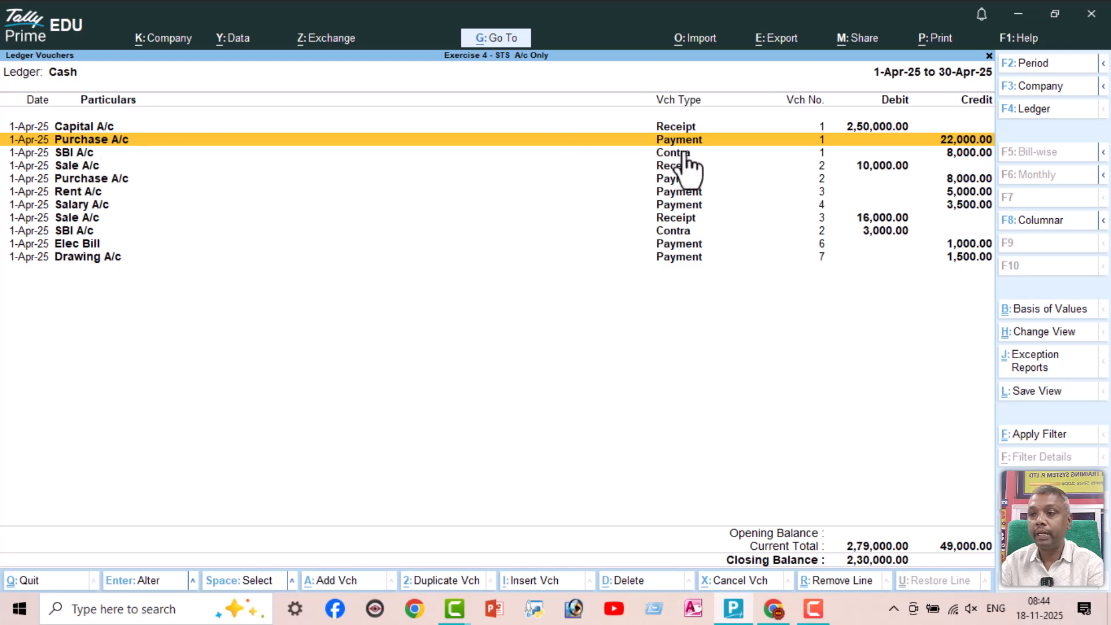
pyautogui.press('Down')
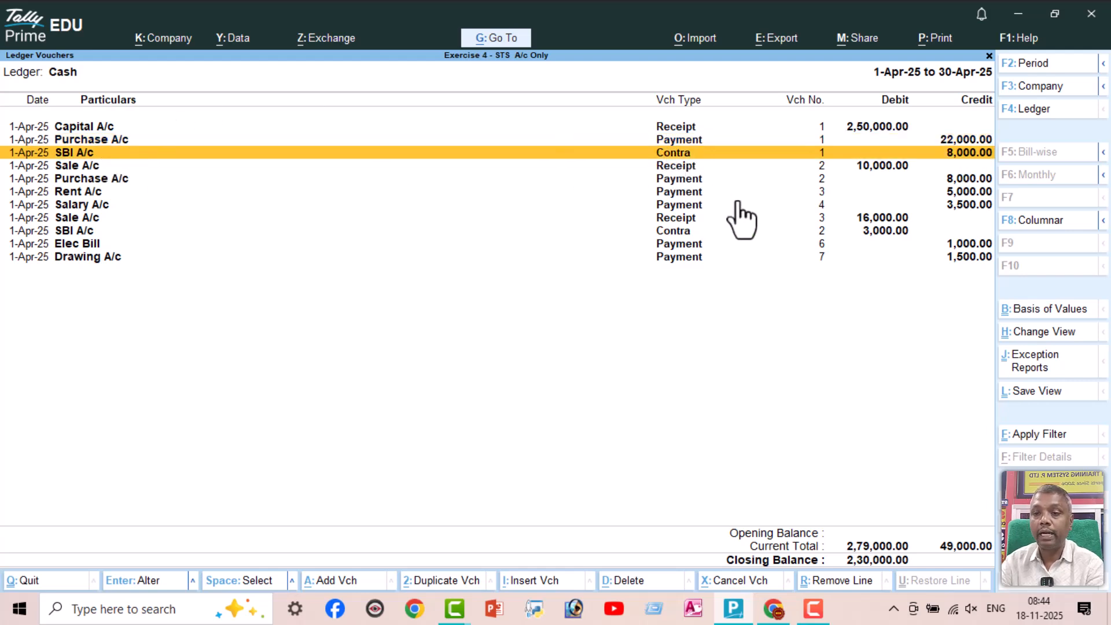
pyautogui.press('Down')
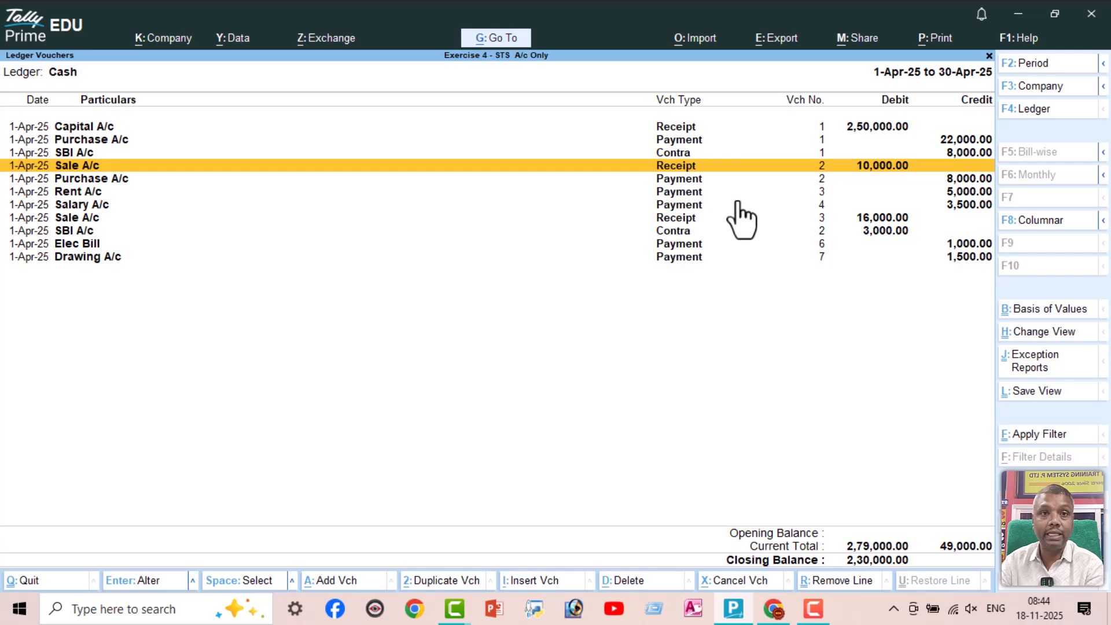
pyautogui.press('Down')
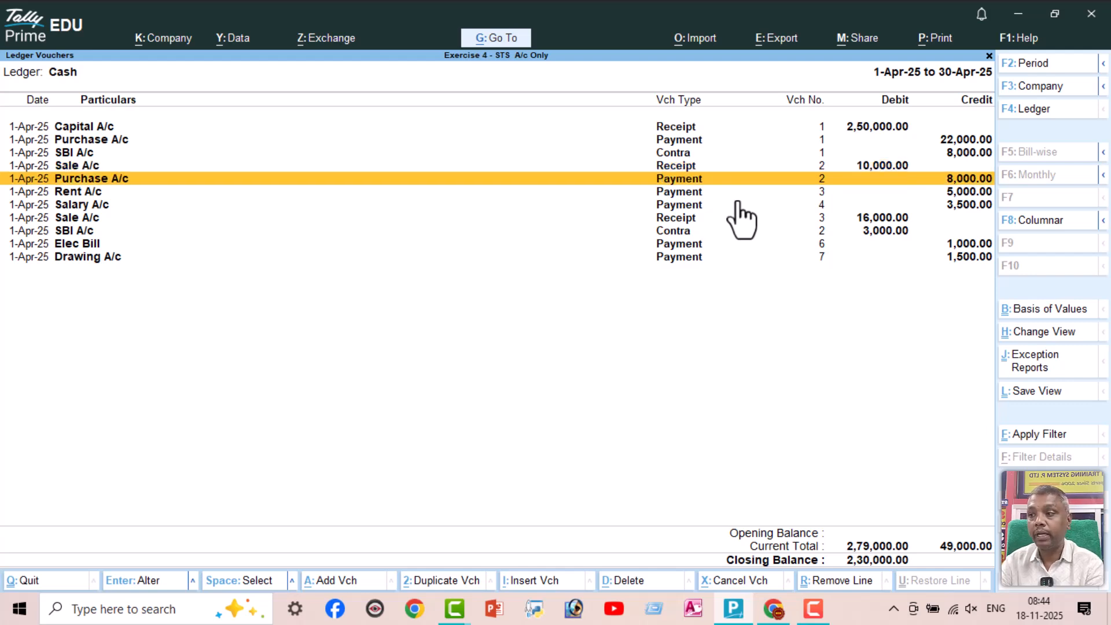
pyautogui.press('Down')
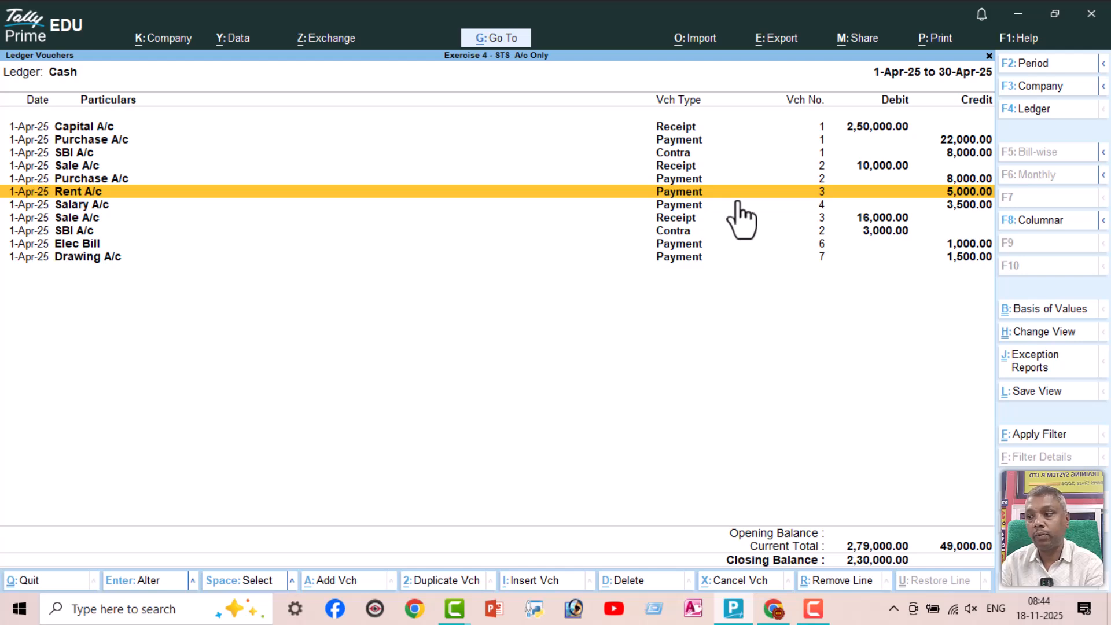
pyautogui.press('Down')
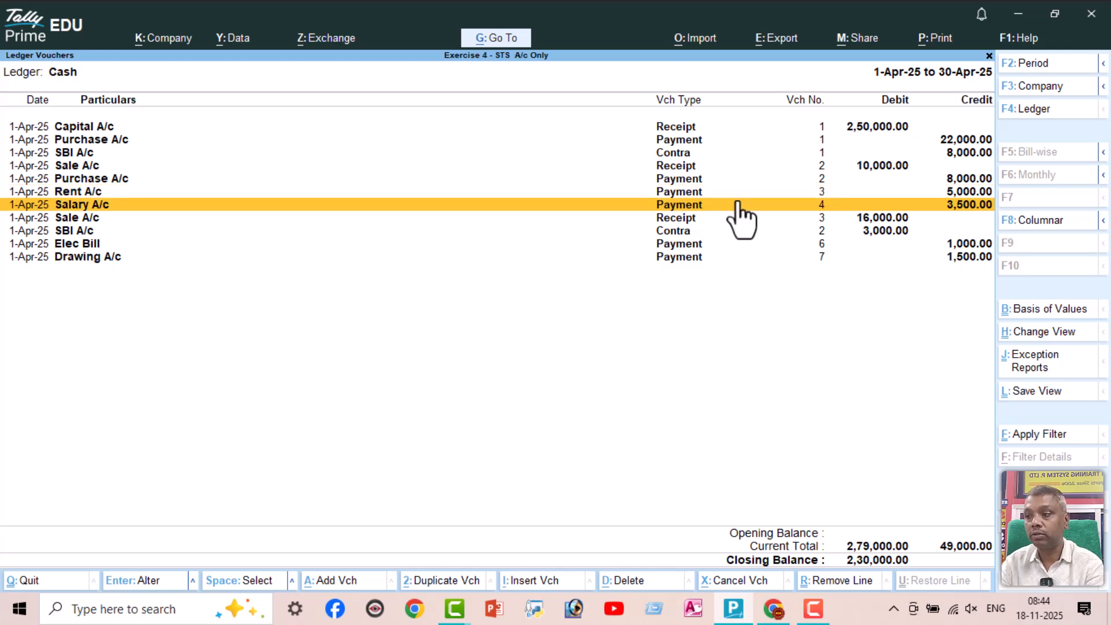
pyautogui.press('Down')
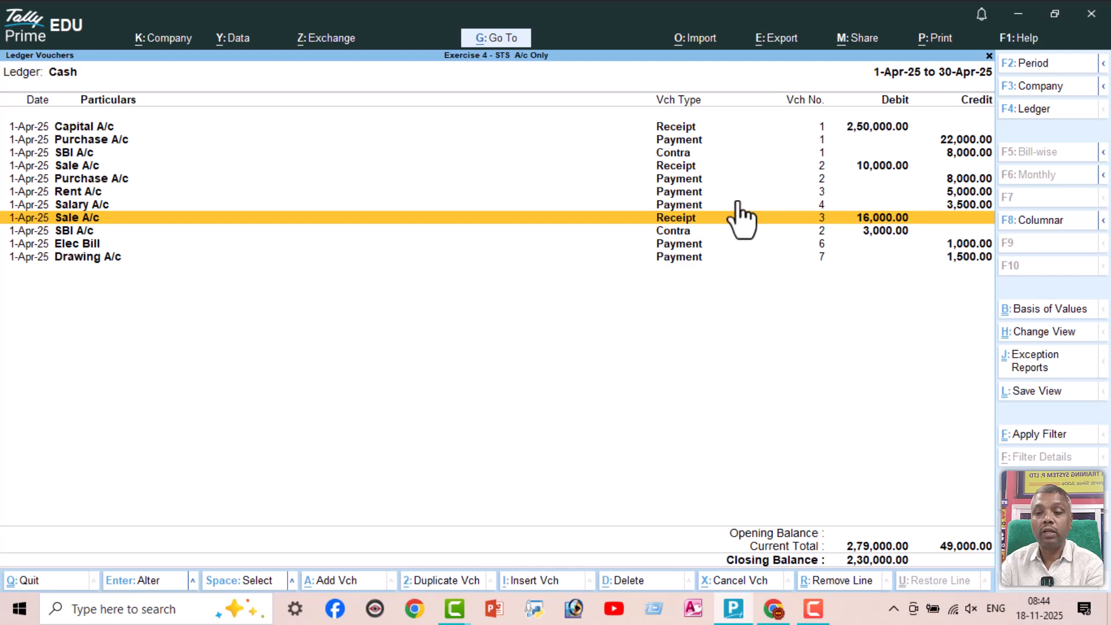
pyautogui.press('Down')
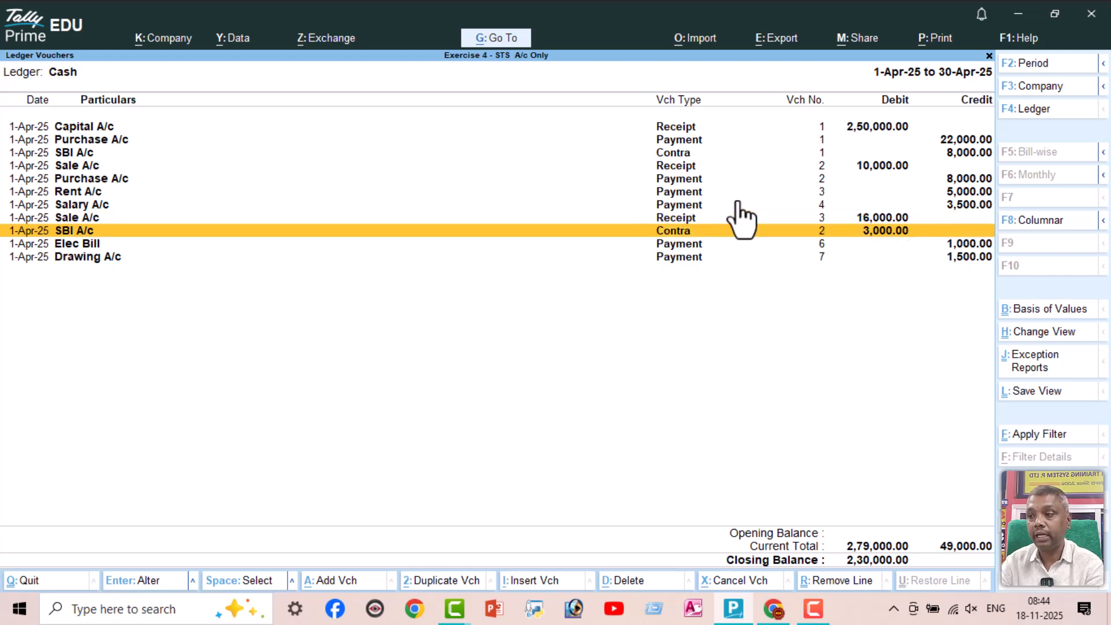
pyautogui.press('Down')
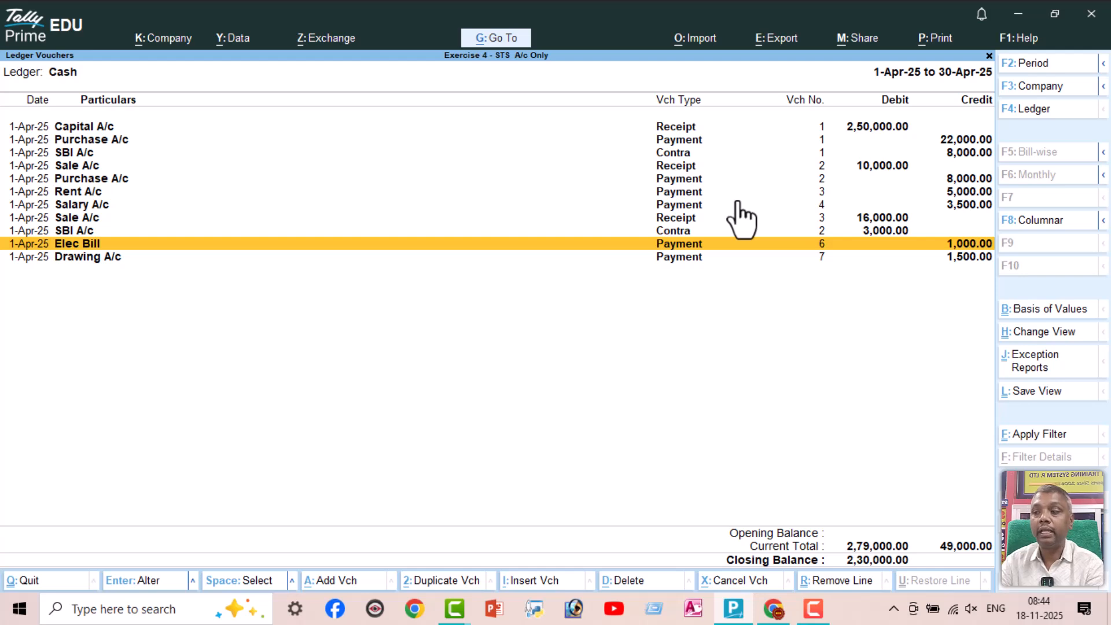
pyautogui.press('Down')
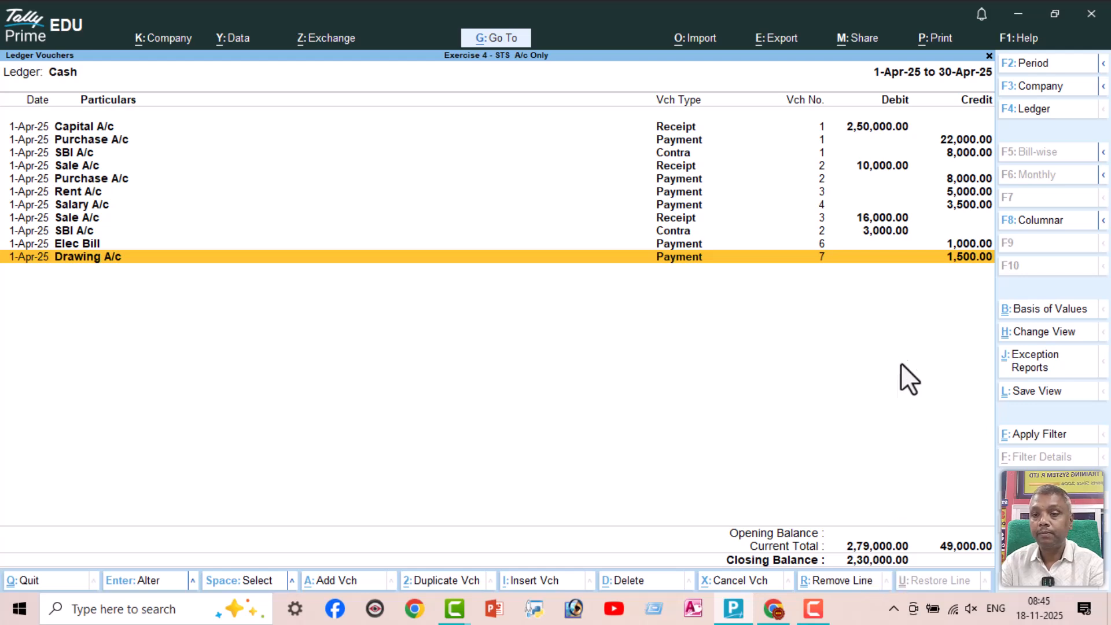
pyautogui.press('F6')
pyautogui.press('Escape')
pyautogui.press('Escape')
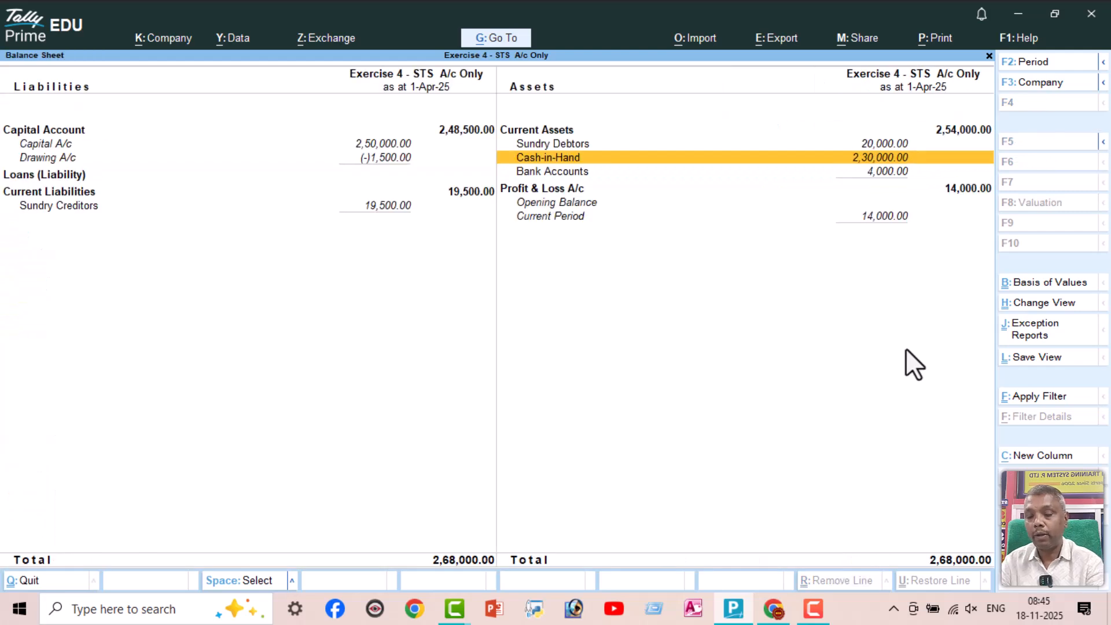
# Drill down from Bank Accounts under Current Assets to the SBI A/c ledger's vouchers for April
pyautogui.press('Down')
pyautogui.press('Return')
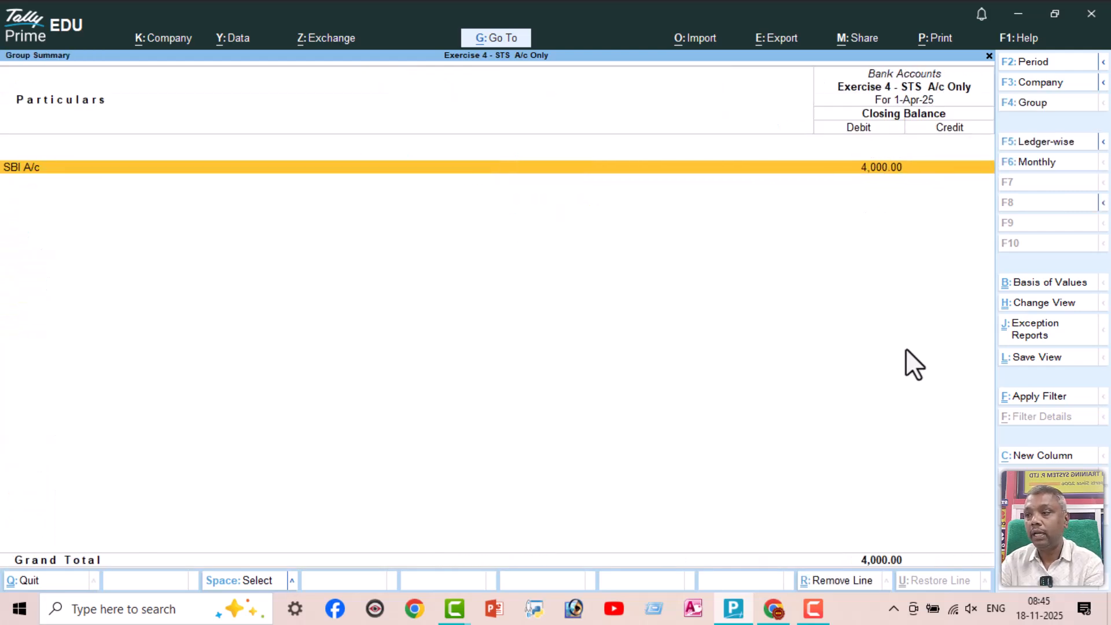
pyautogui.press('Return')
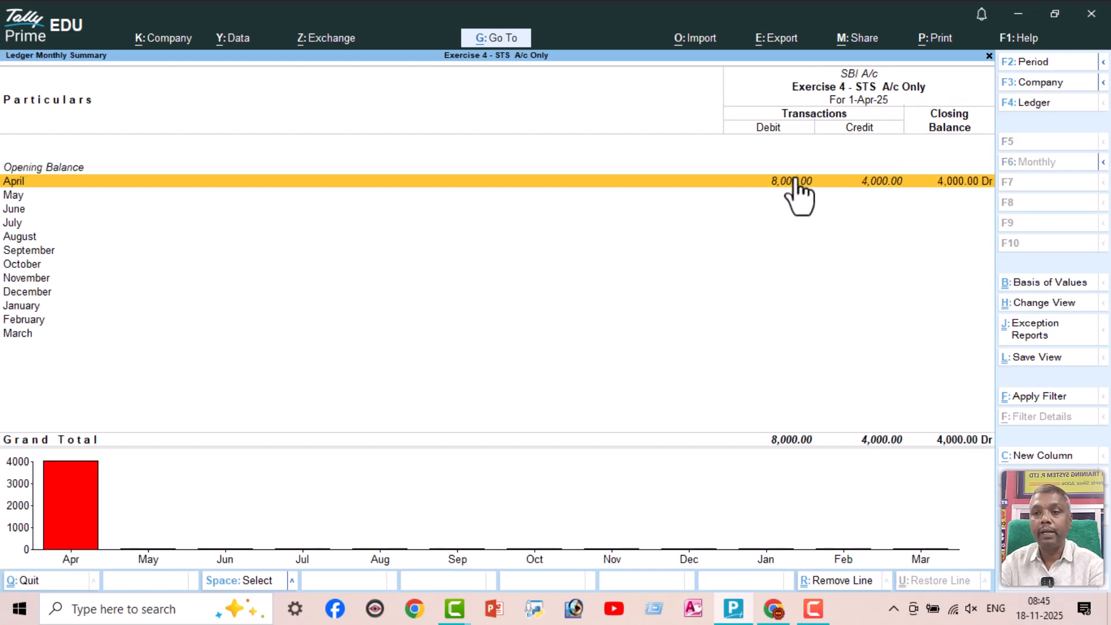
pyautogui.click(964, 184)
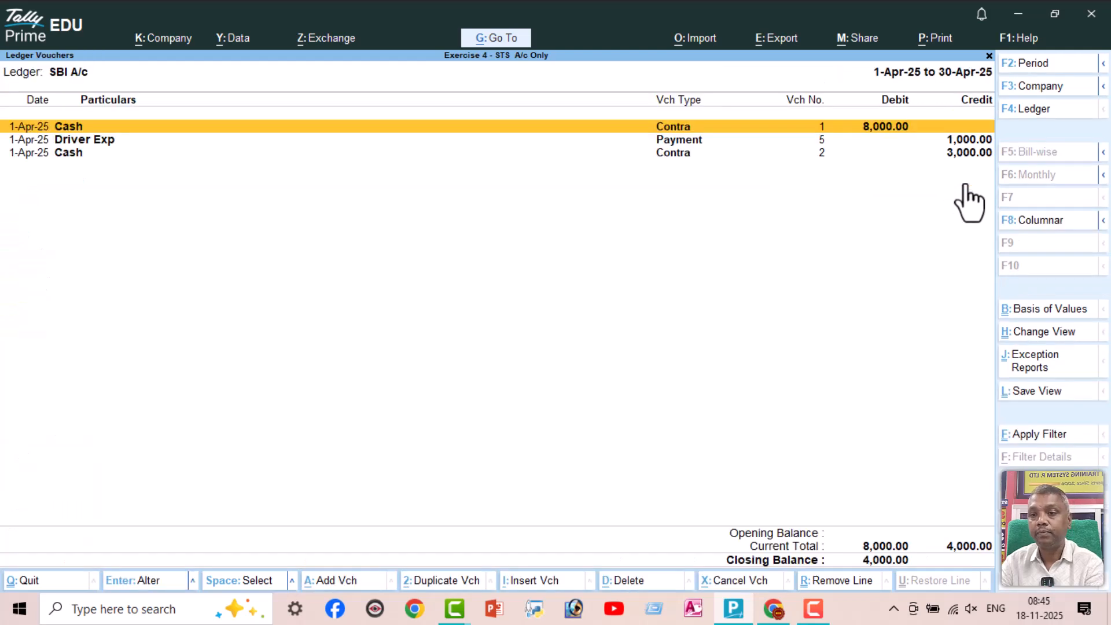
# Examine the Cash and Driver Exp vouchers in the SBI A/c ledger and return to the Balance Sheet
pyautogui.press('Down')
pyautogui.press('Up')
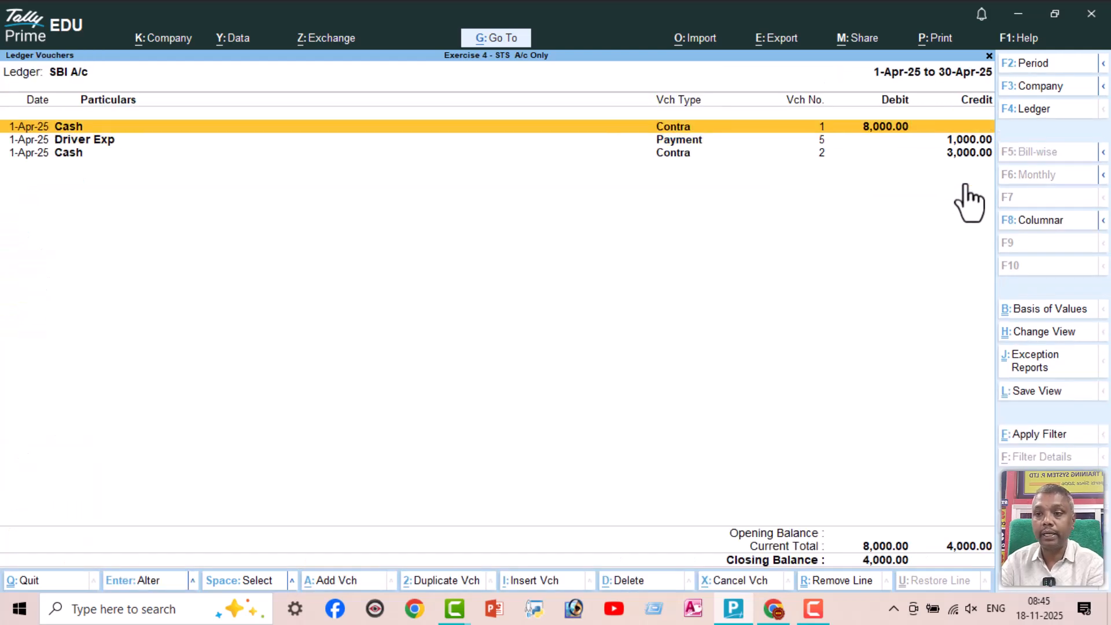
pyautogui.press('Down')
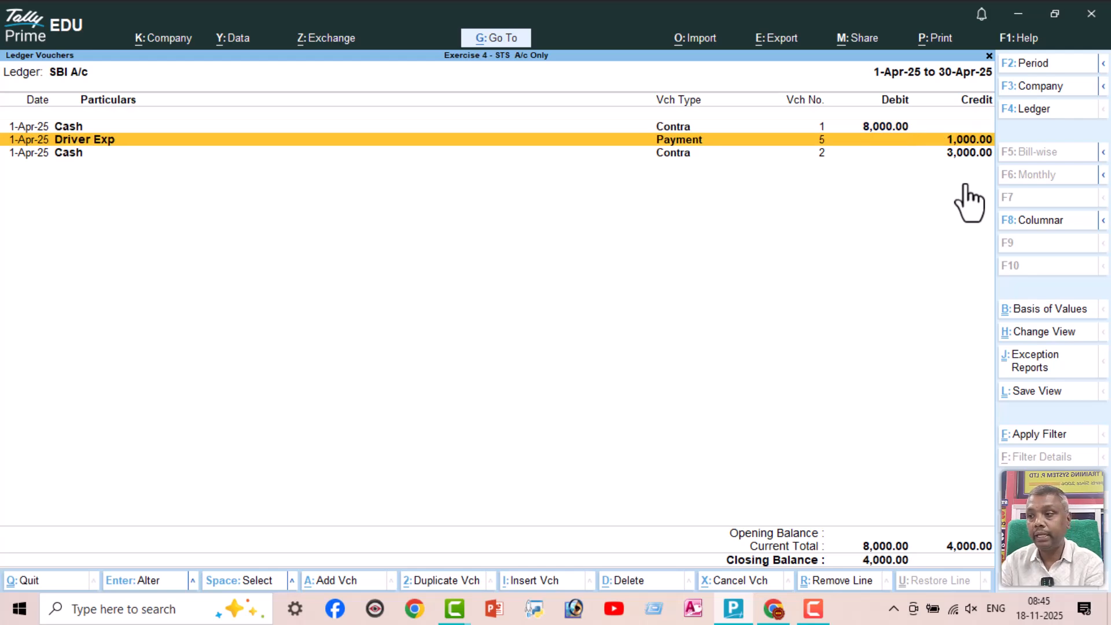
pyautogui.press('Down')
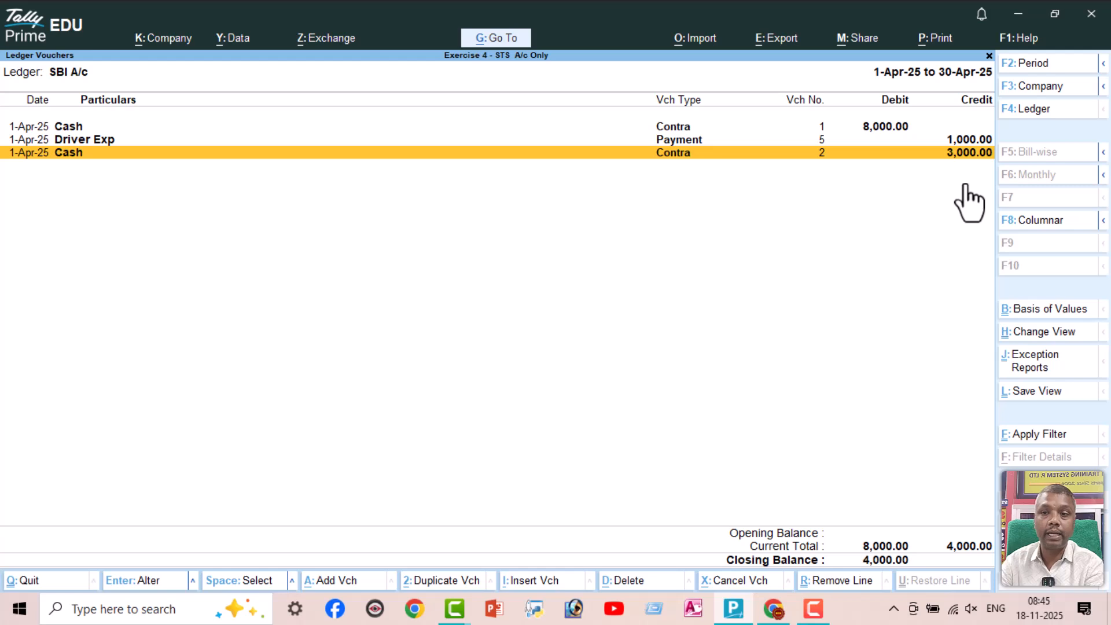
pyautogui.press('Up')
pyautogui.press('Up')
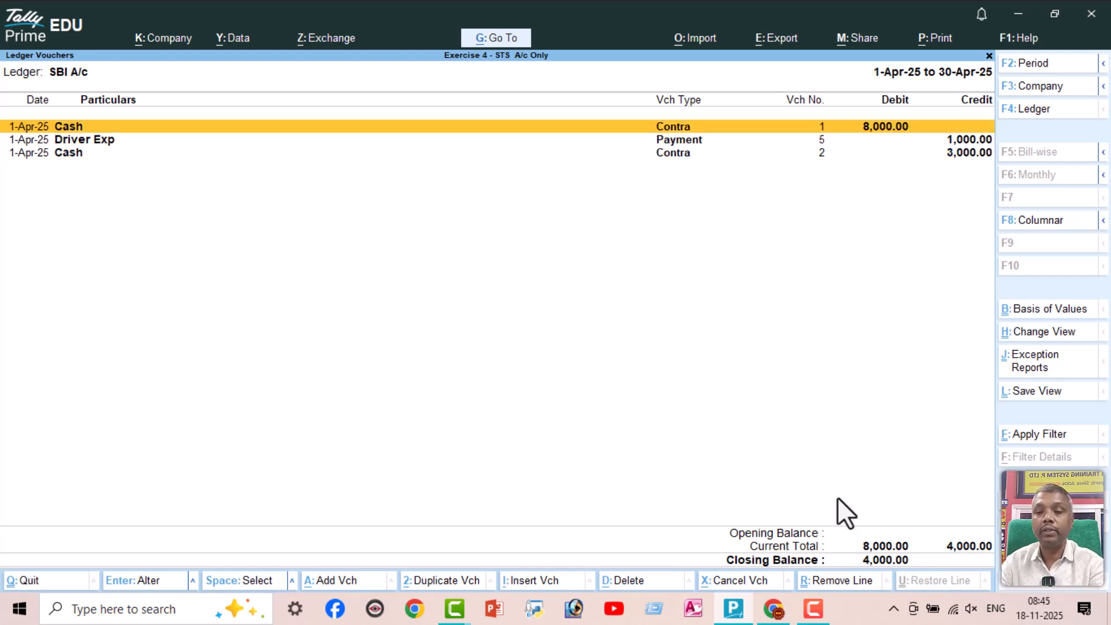
pyautogui.press('Escape')
pyautogui.press('Escape')
pyautogui.press('Escape')
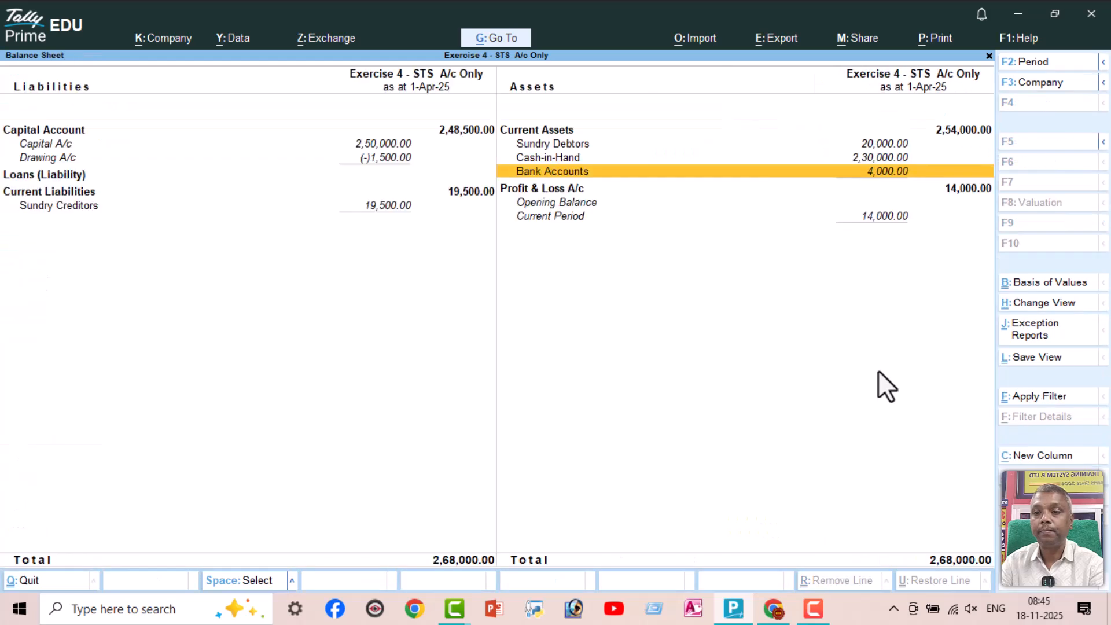
# Open Profit & Loss A/c from the Balance Sheet and examine Sales Accounts, Gross Loss c/o, Indirect Expenses and Nett Loss
pyautogui.press('Down')
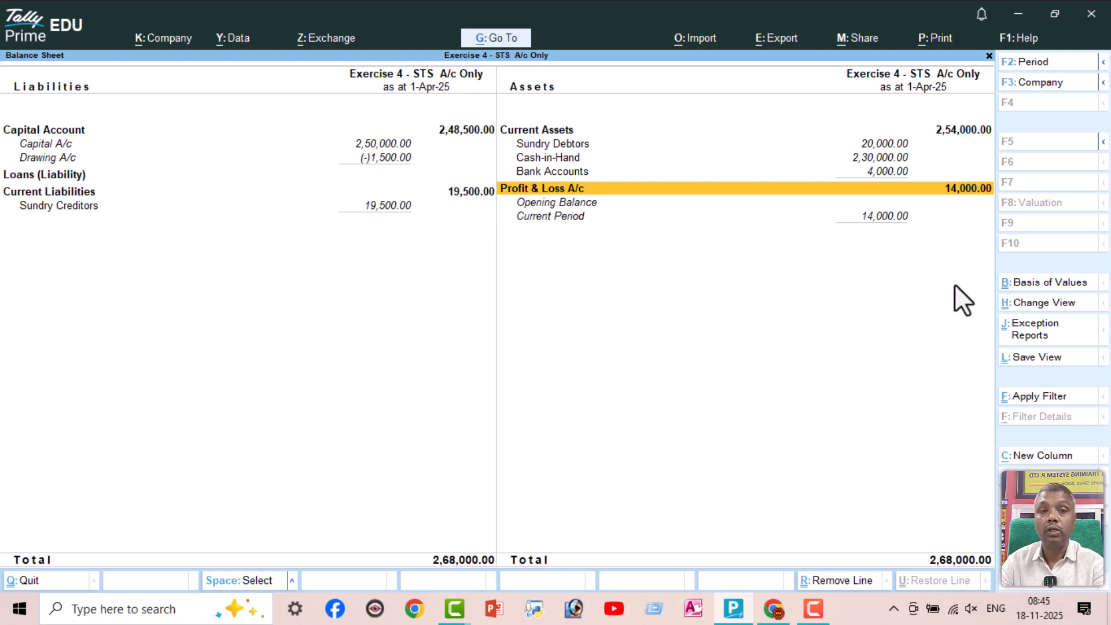
pyautogui.press('Return')
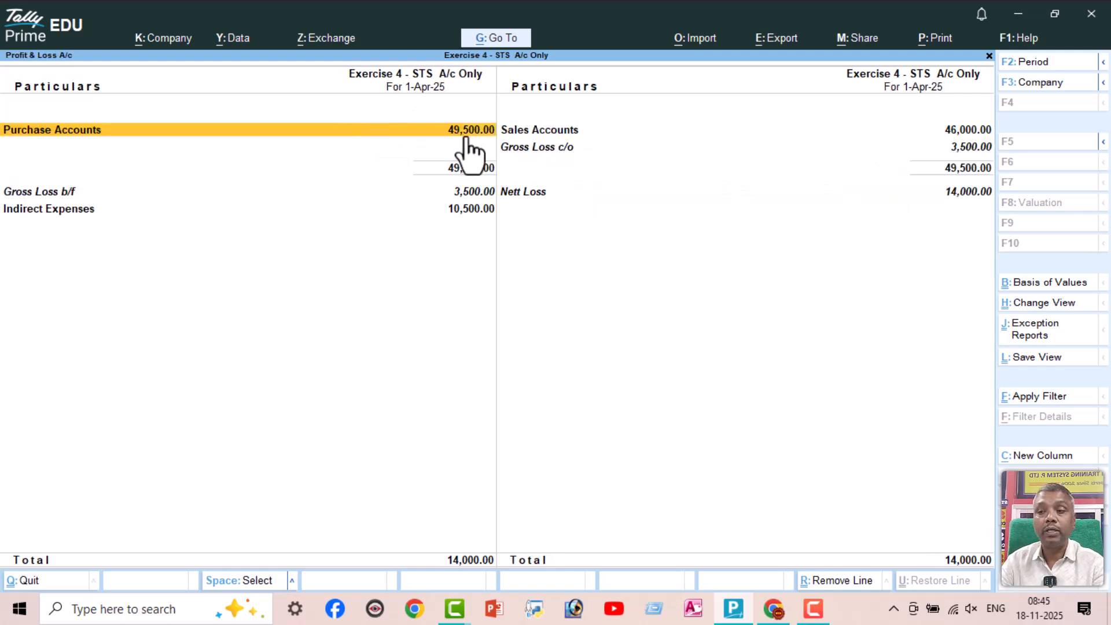
pyautogui.click(572, 148)
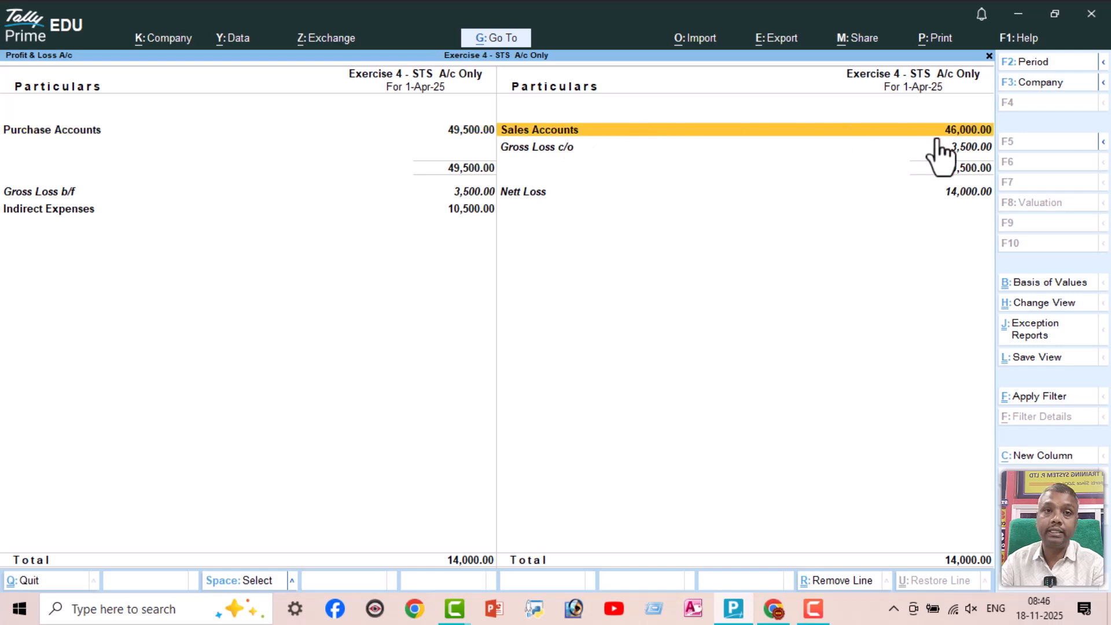
pyautogui.click(972, 148)
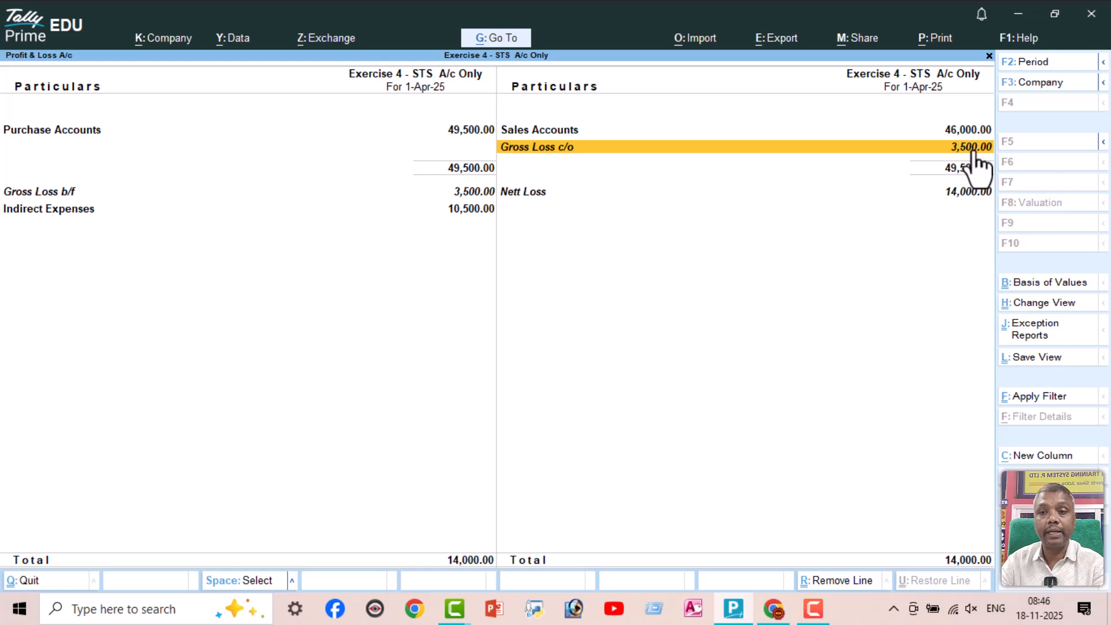
pyautogui.click(470, 209)
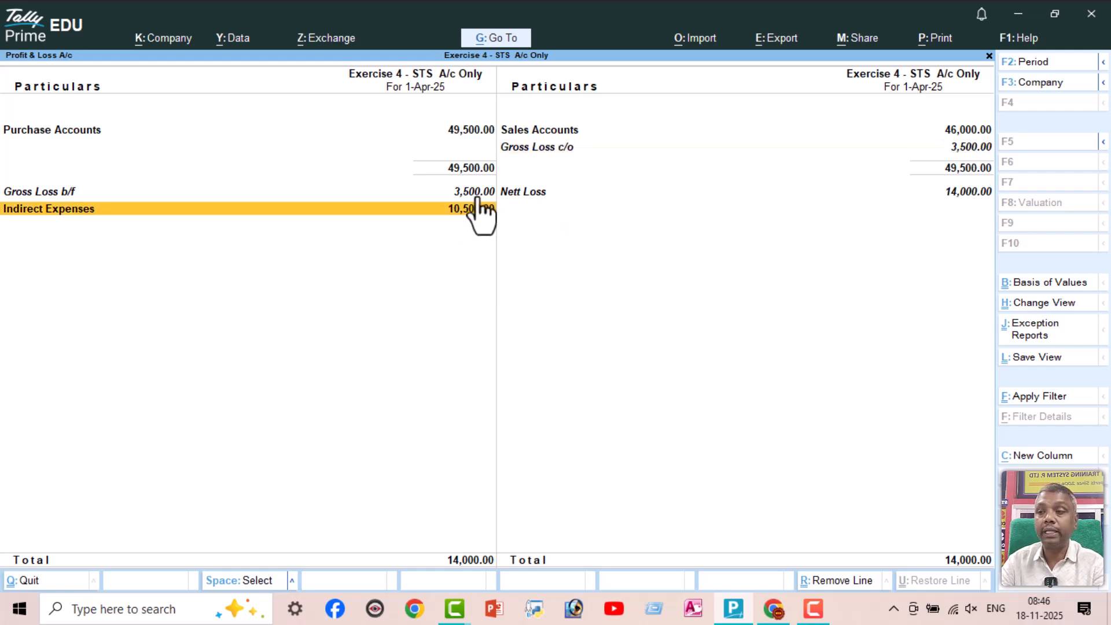
pyautogui.click(967, 193)
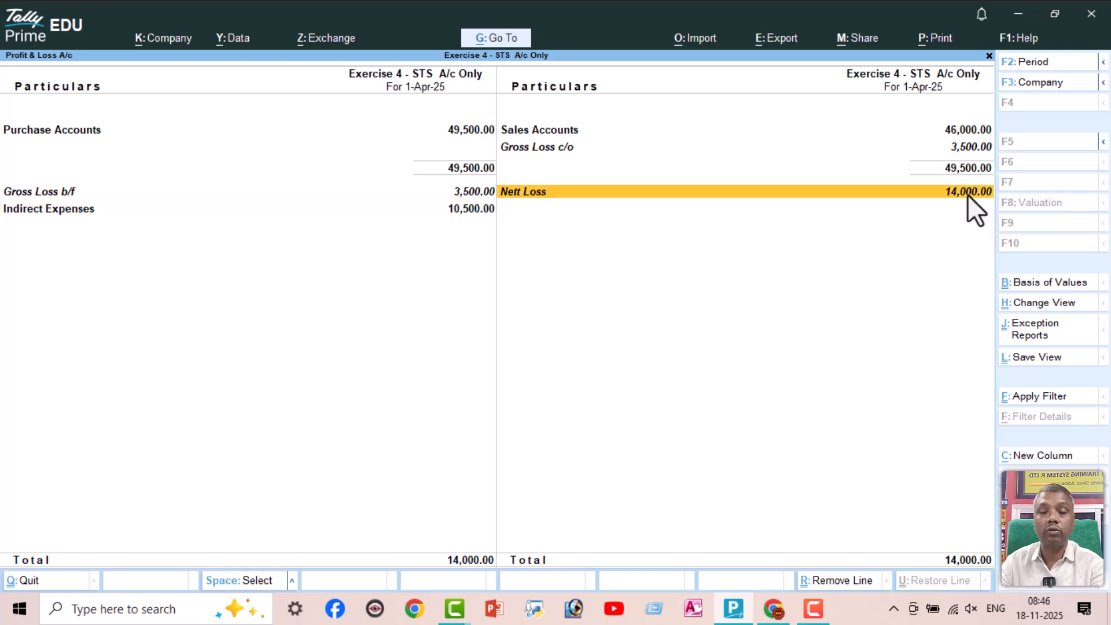
# Expand Profit & Loss A/c to its detailed format, examine the Indirect Expenses ledgers and Sales Accounts, and return to the Balance Sheet
pyautogui.hotkey('alt', 'F5')
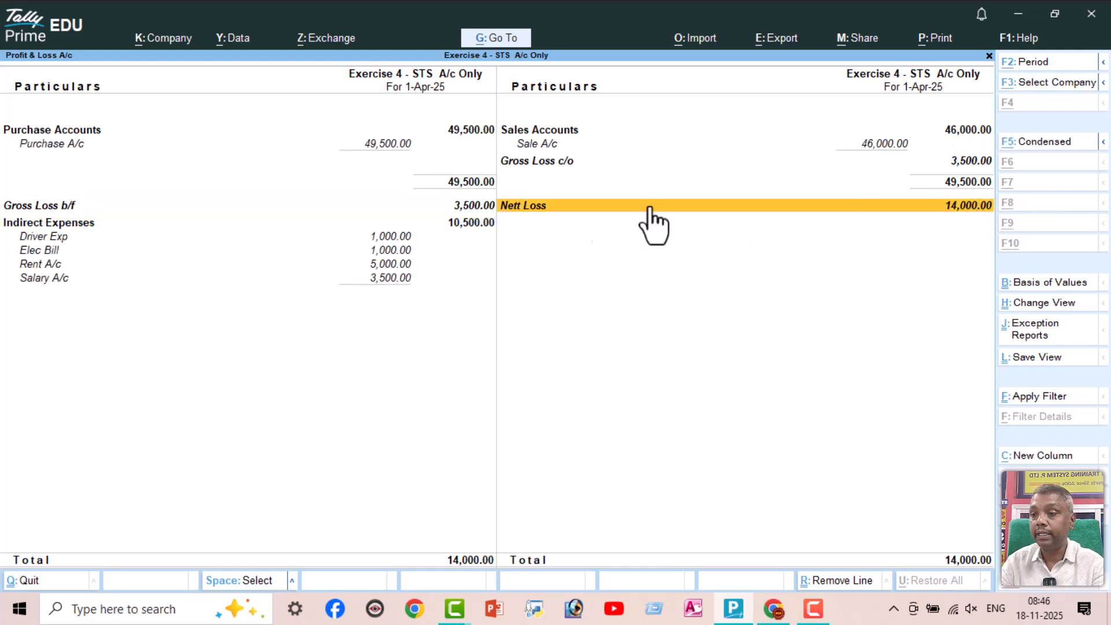
pyautogui.click(392, 242)
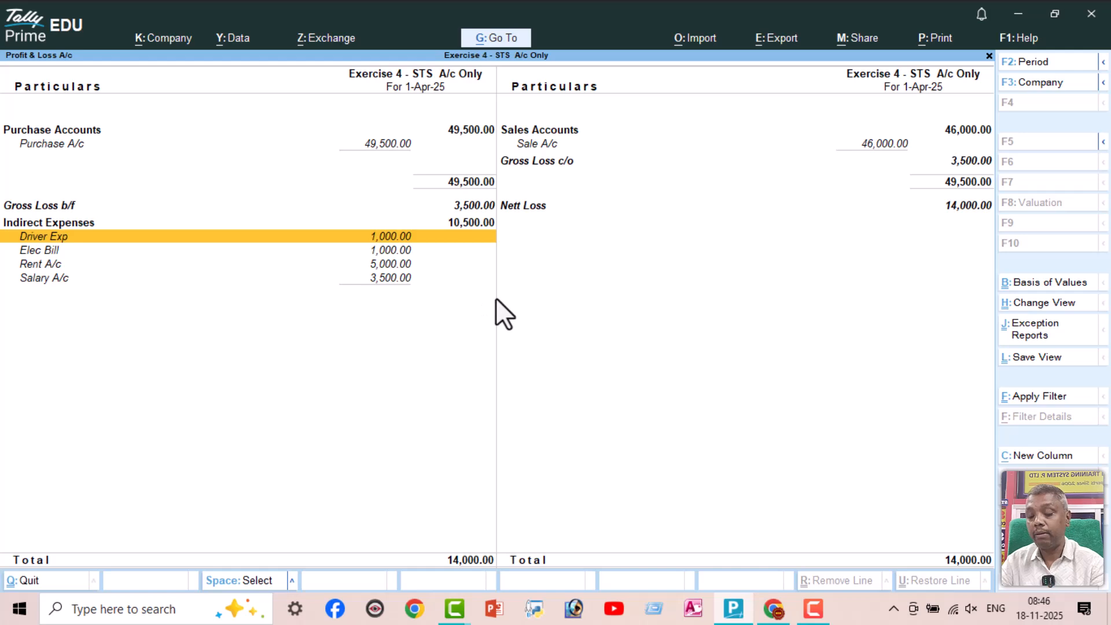
pyautogui.press('Down')
pyautogui.press('Down')
pyautogui.press('Down')
pyautogui.press('Up')
pyautogui.press('Up')
pyautogui.press('Up')
pyautogui.press('Up')
pyautogui.press('Up')
pyautogui.press('Up')
pyautogui.press('Up')
pyautogui.press('Right')
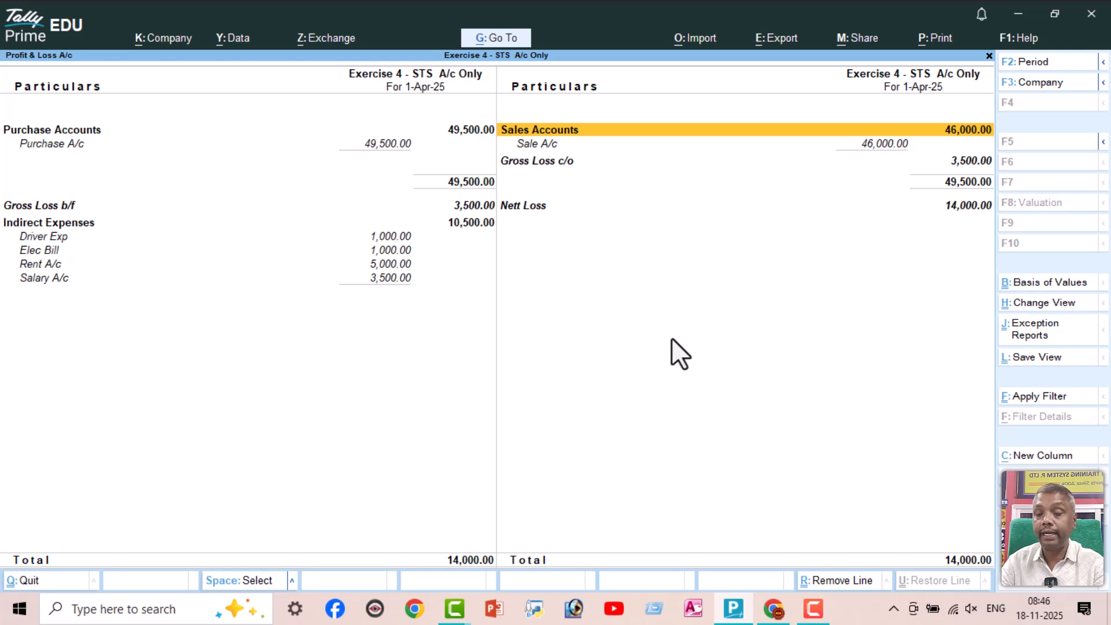
pyautogui.press('Escape')
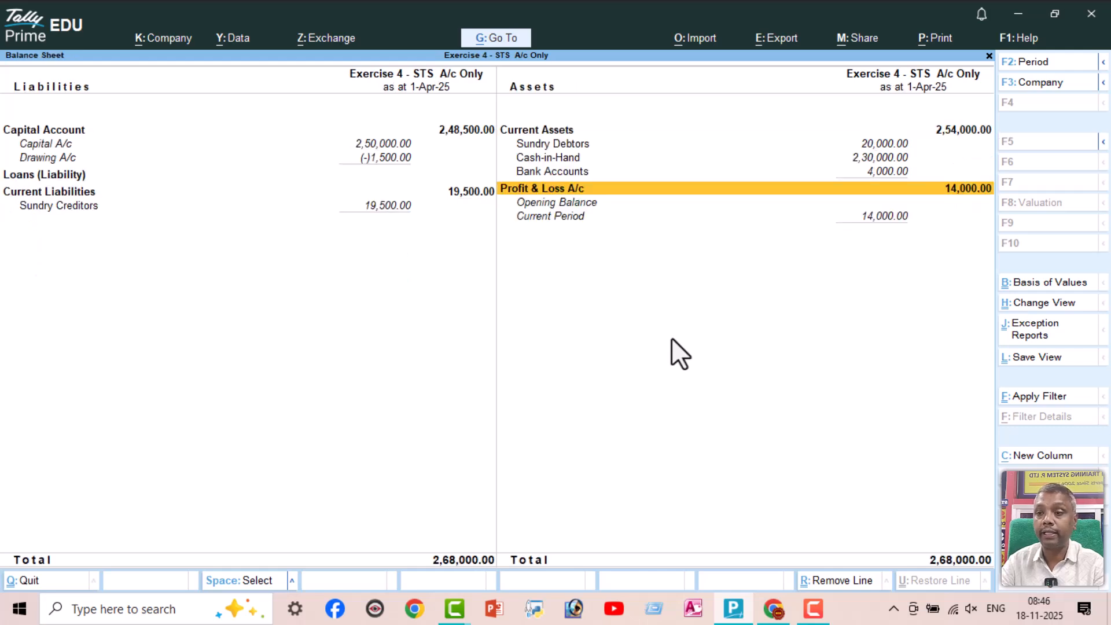
# Leave the Balance Sheet and open a new Receipt voucher in Accounting Voucher Creation
pyautogui.press('Escape')
pyautogui.press('Up')
pyautogui.press('Up')
pyautogui.press('Up')
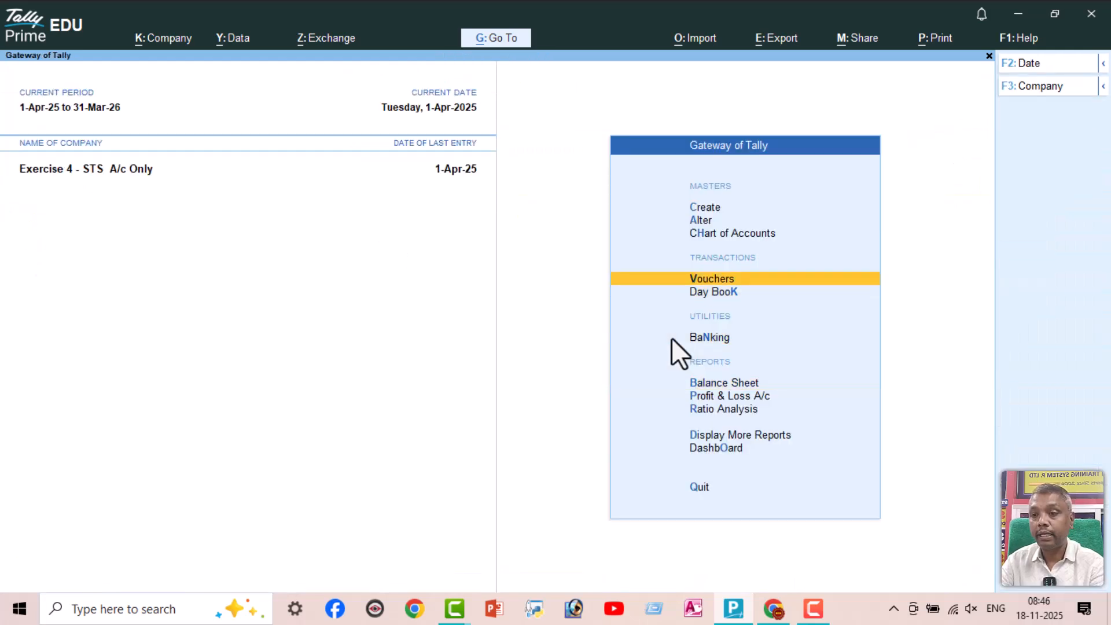
pyautogui.press('Return')
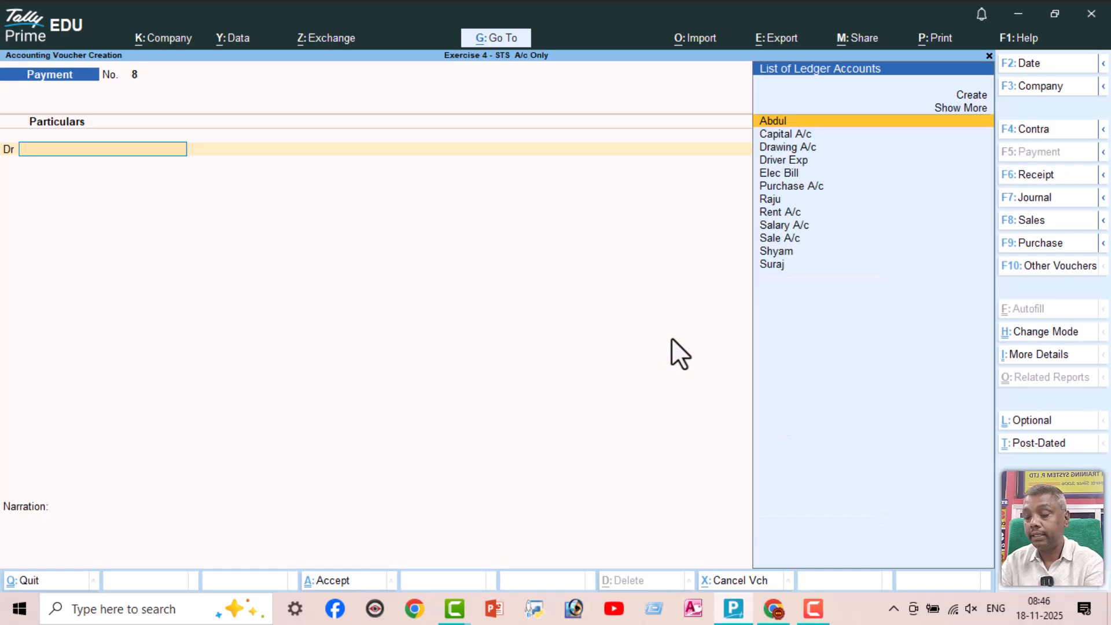
pyautogui.click(1038, 221)
pyautogui.click(1044, 177)
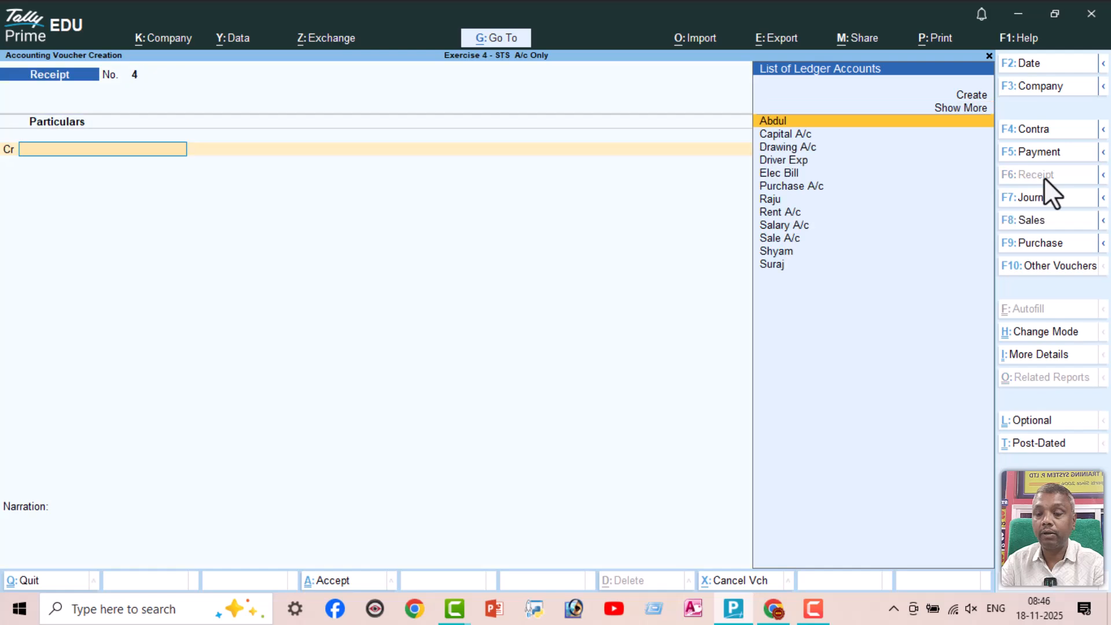
# Record a Receipt voucher crediting Sale A/c and debiting Cash with 30,000, accept it and leave voucher creation
pyautogui.write('Sa')
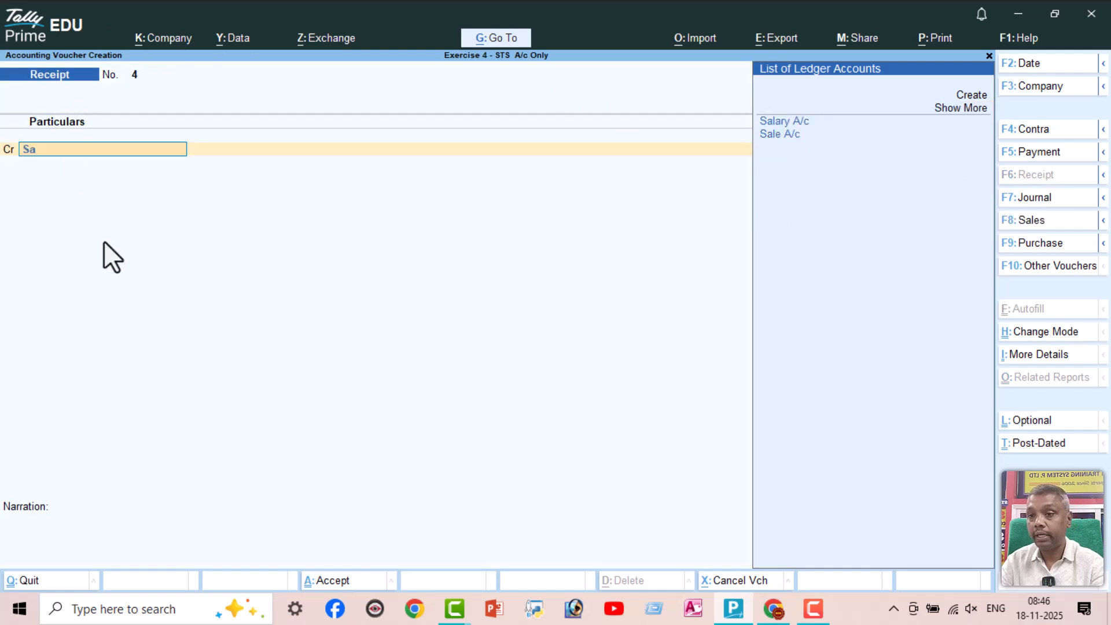
pyautogui.press('Down')
pyautogui.press('Return')
pyautogui.write('30000')
pyautogui.press('Return')
pyautogui.press('Return')
pyautogui.press('Return')
pyautogui.press('Return')
pyautogui.press('Return')
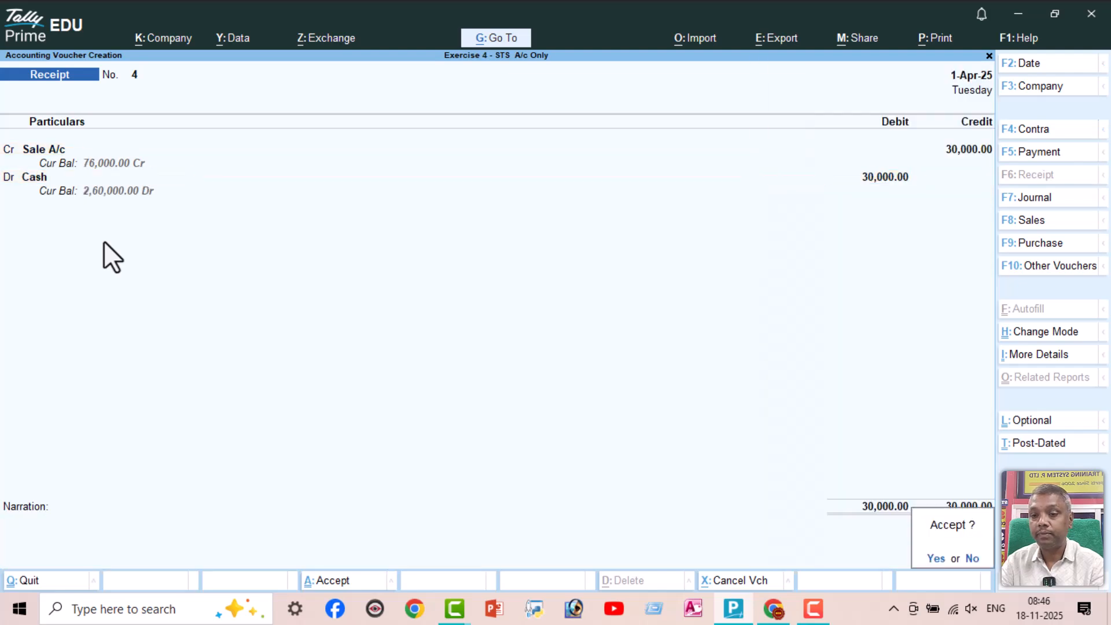
pyautogui.press('Return')
pyautogui.press('Escape')
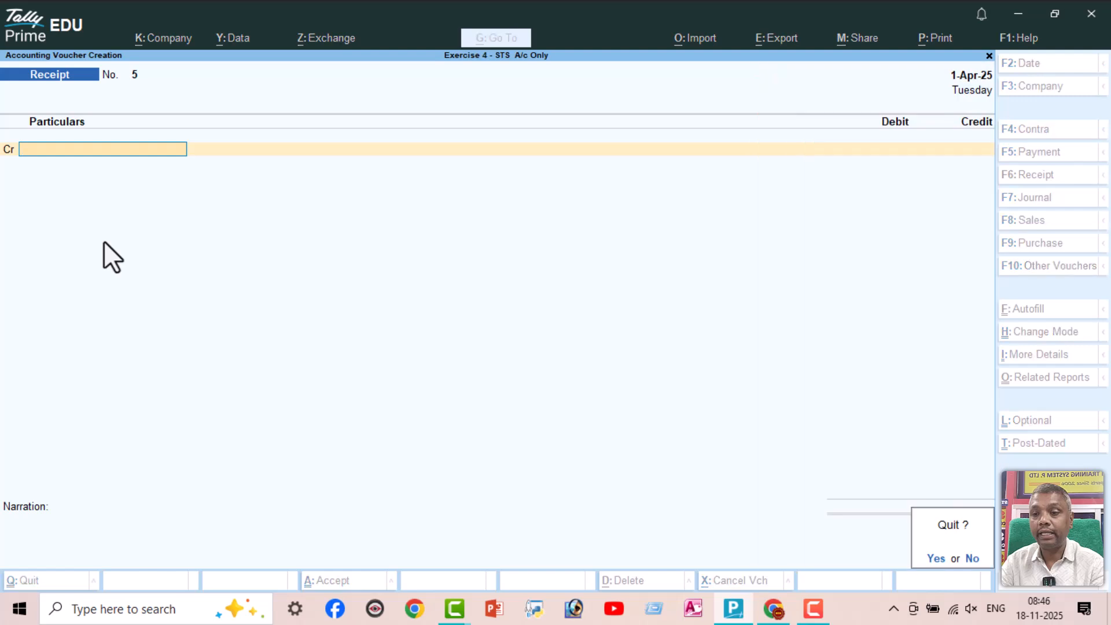
pyautogui.press('Return')
# Open the Balance Sheet and expand it to its detailed format
pyautogui.press('Down')
pyautogui.press('Down')
pyautogui.press('Down')
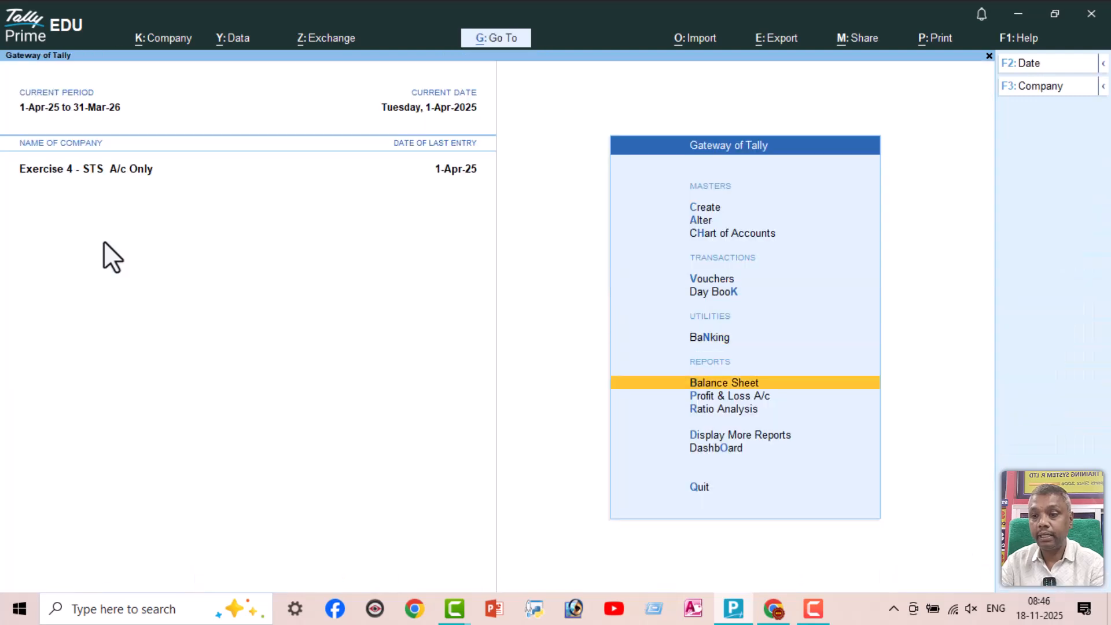
pyautogui.press('Return')
pyautogui.hotkey('alt', 'F5')
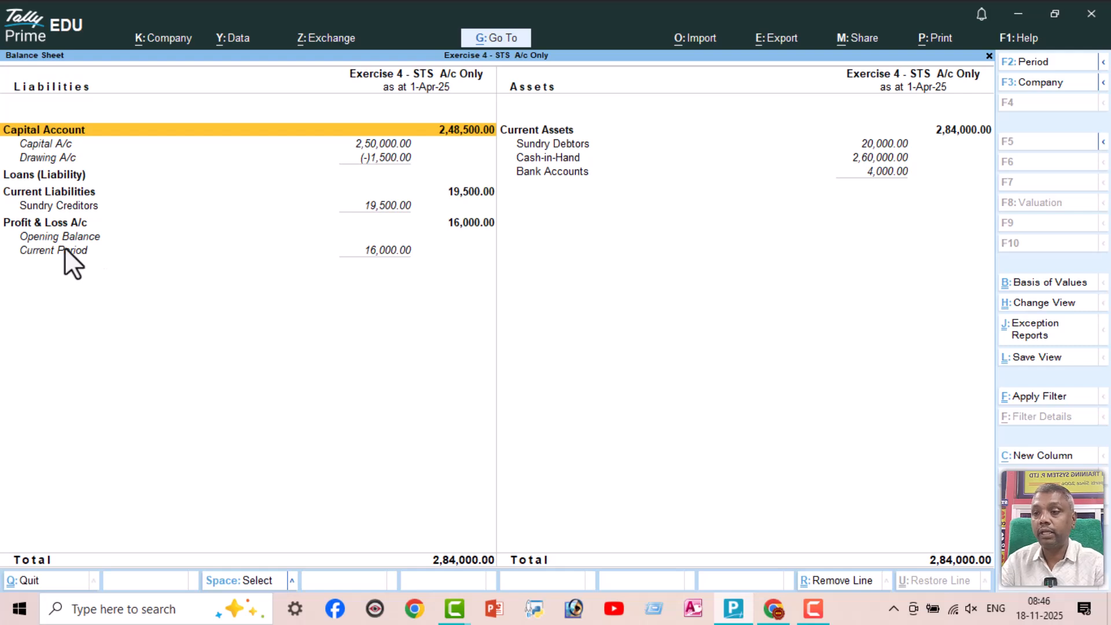
# Open Profit & Loss A/c from the Balance Sheet, examine Sales Accounts, Gross Profit, Indirect Expenses and Nett Profit, and leave the reports
pyautogui.click(66, 225)
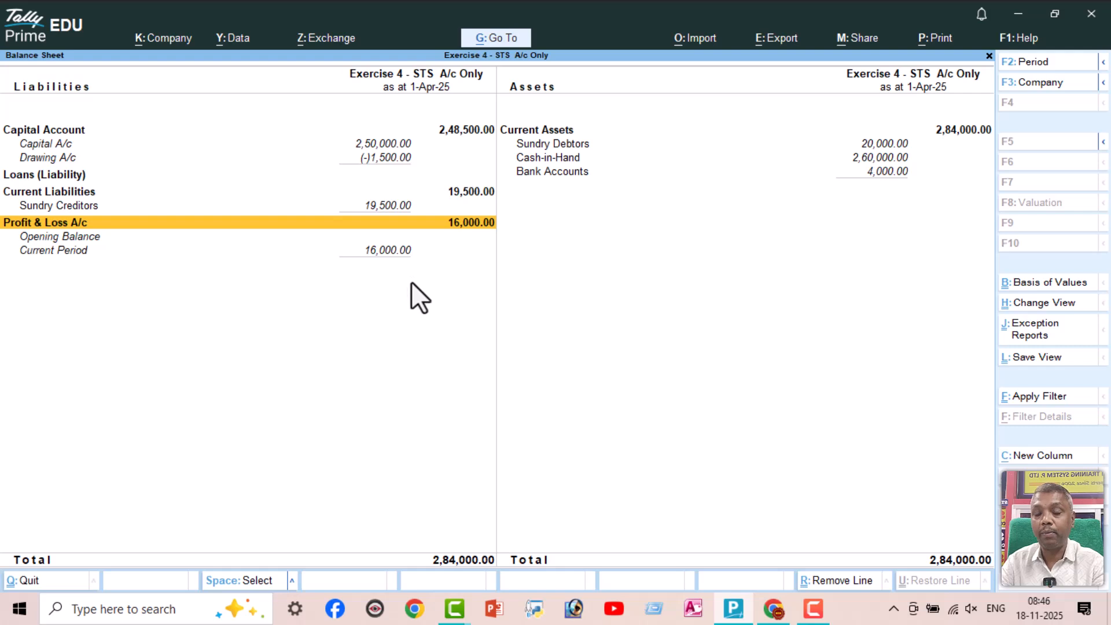
pyautogui.press('Return')
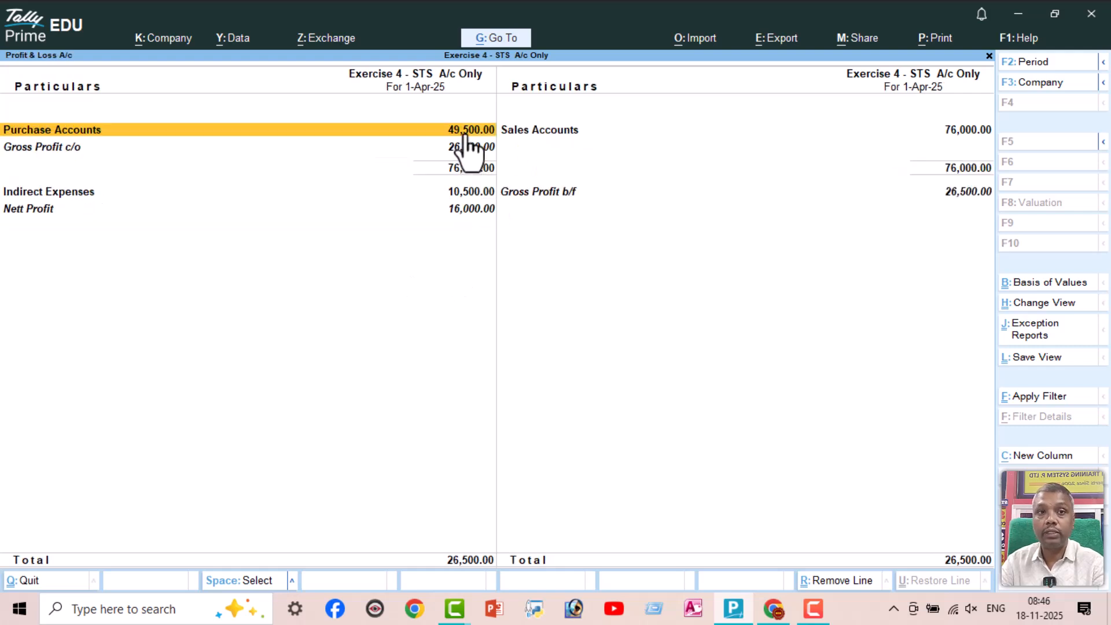
pyautogui.click(949, 134)
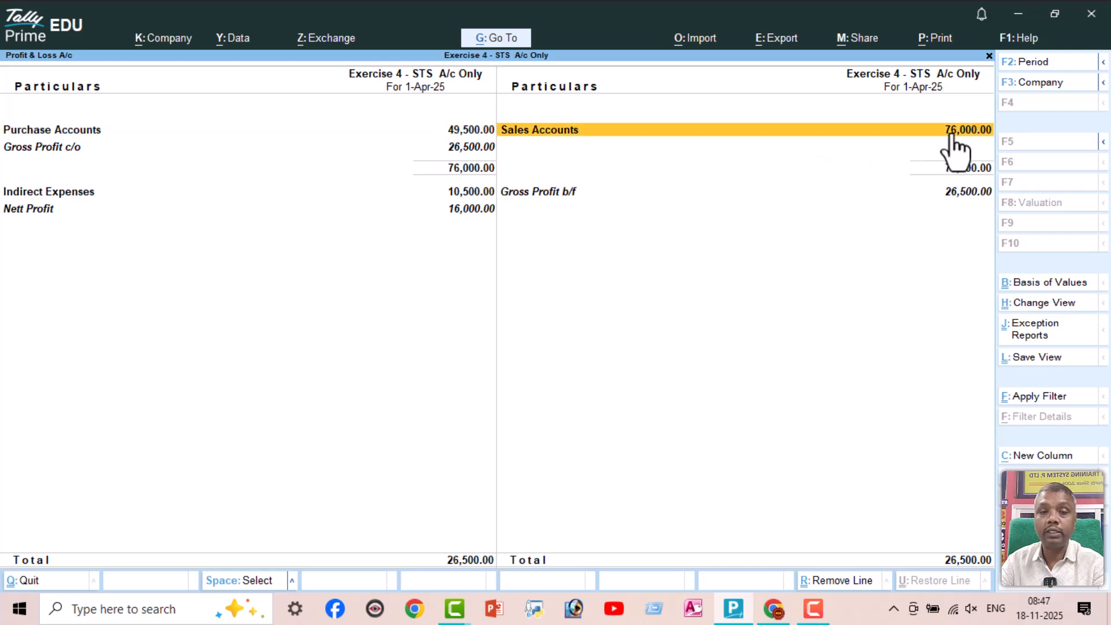
pyautogui.click(474, 148)
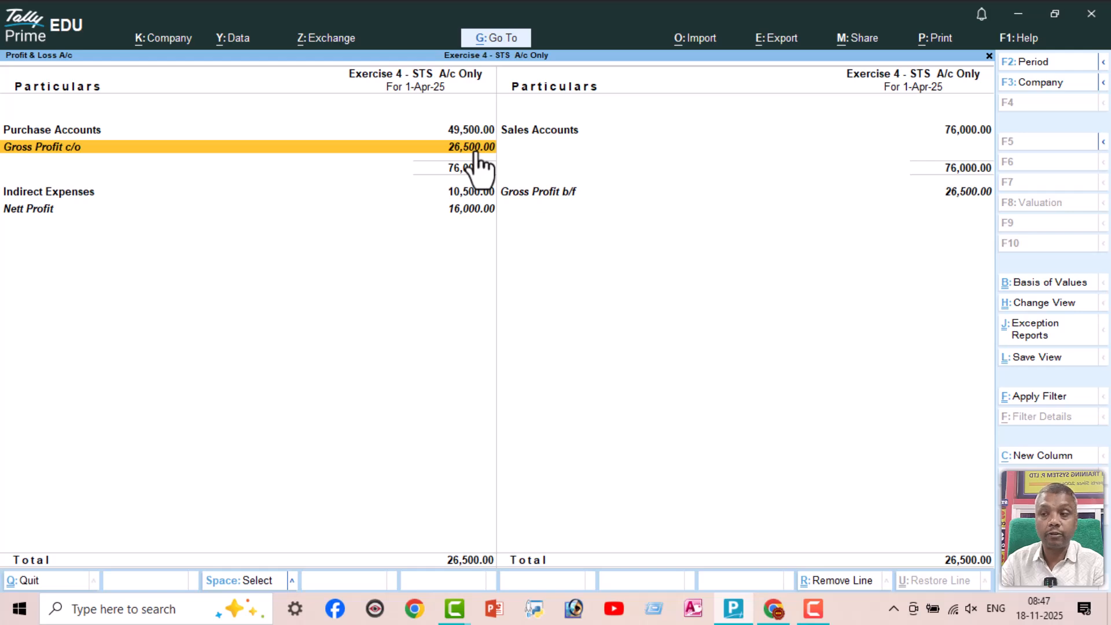
pyautogui.click(546, 193)
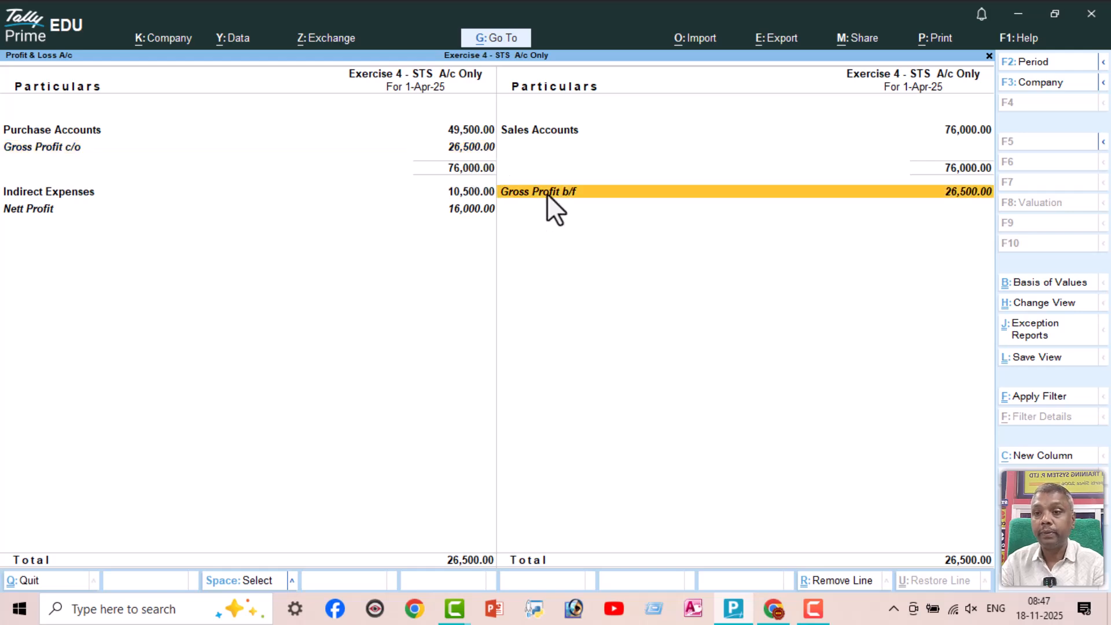
pyautogui.click(476, 192)
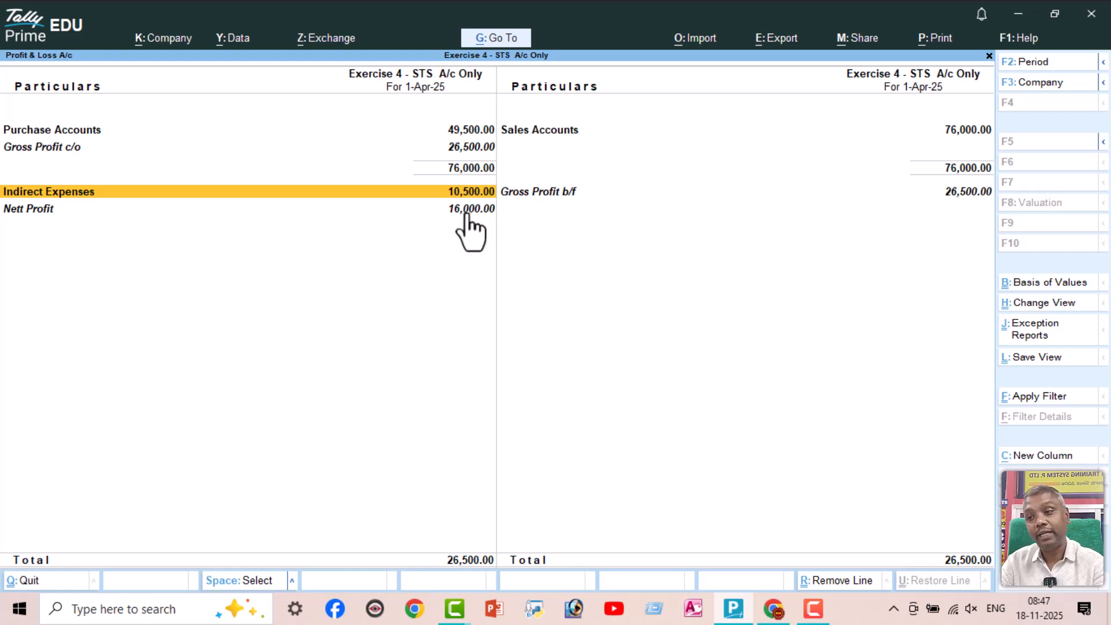
pyautogui.click(466, 211)
pyautogui.press('Escape')
pyautogui.press('Escape')
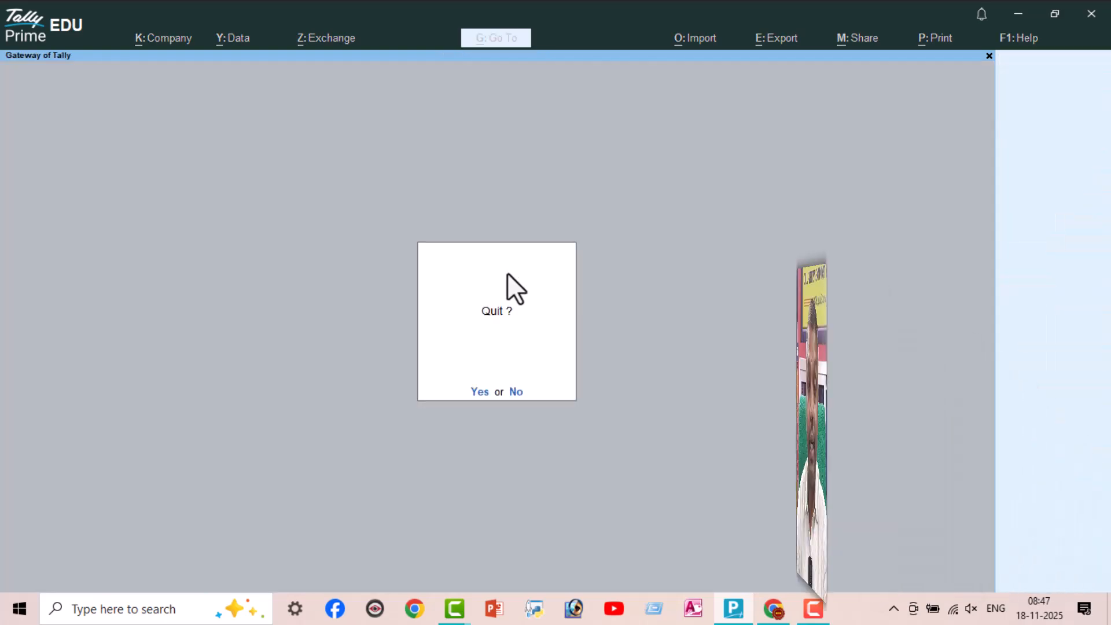